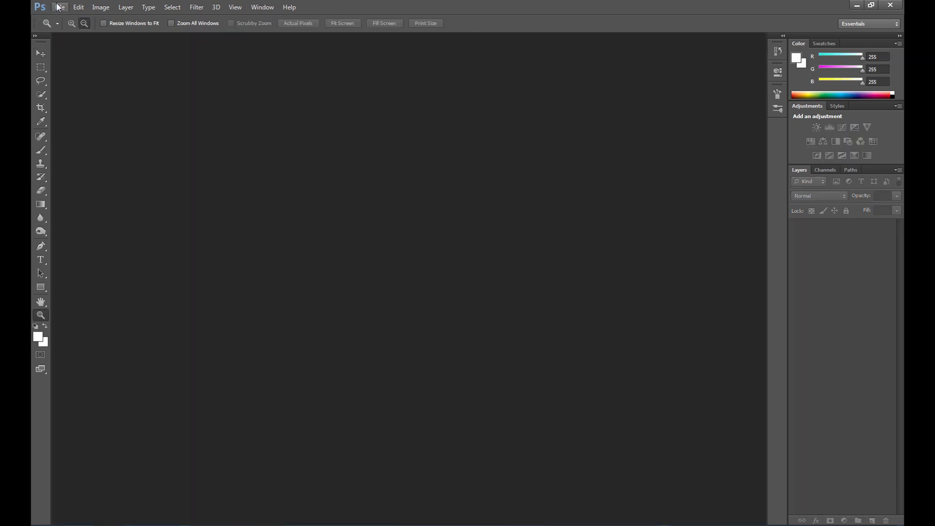
Open the model photo 1351112_16707586 (1).jpg from the dramatic light photomanip folder
left_click(60, 7)
left_click(59, 7)
left_click(59, 7)
left_click(71, 28)
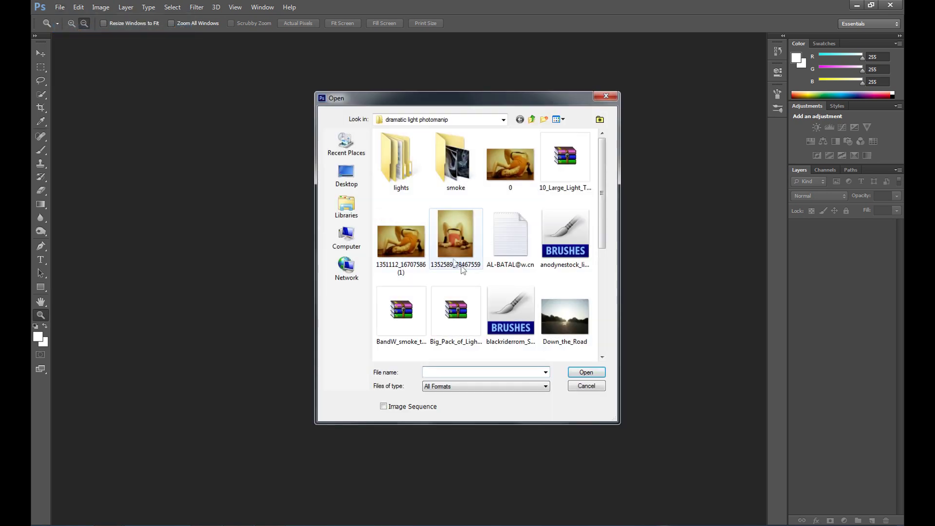
left_click(407, 241)
left_click(586, 373)
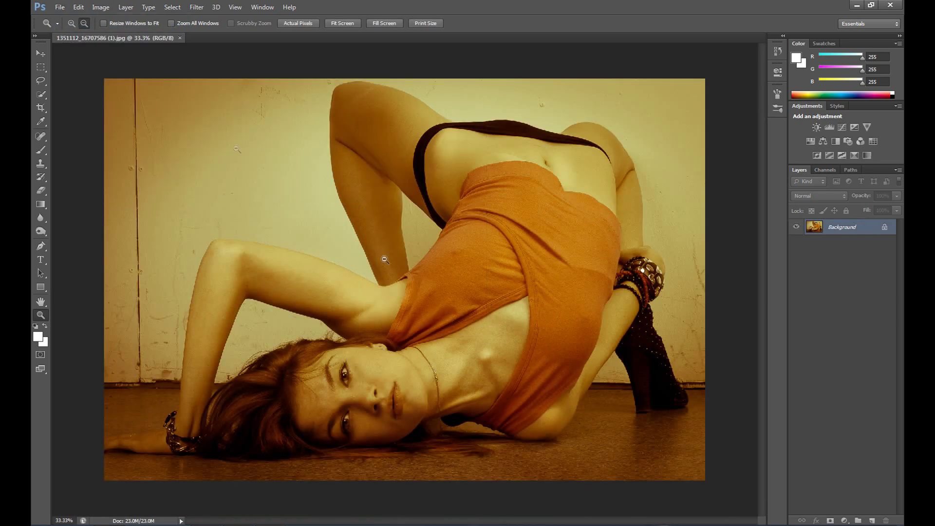
Open the Down_the_Road image from the dramatic light photomanip folder as a second document
left_click(60, 7)
left_click(71, 29)
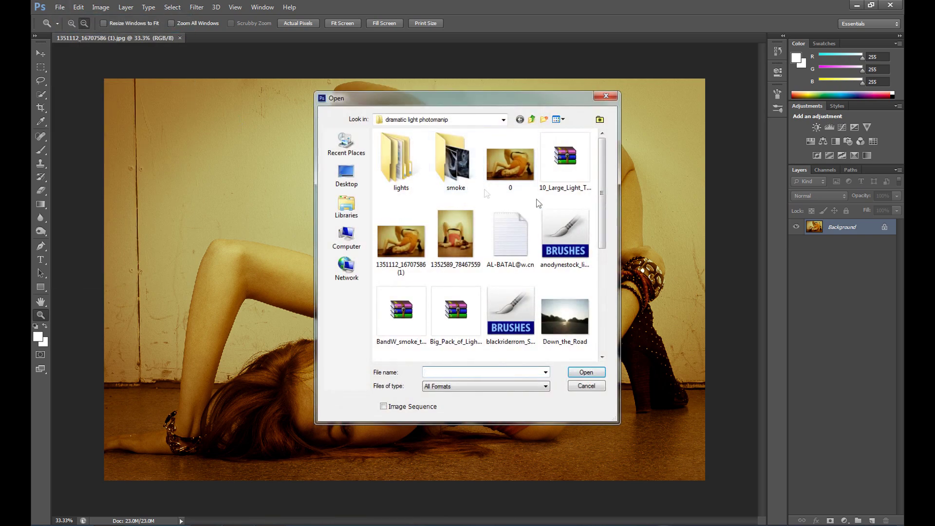
scroll(603, 259, "down", 2)
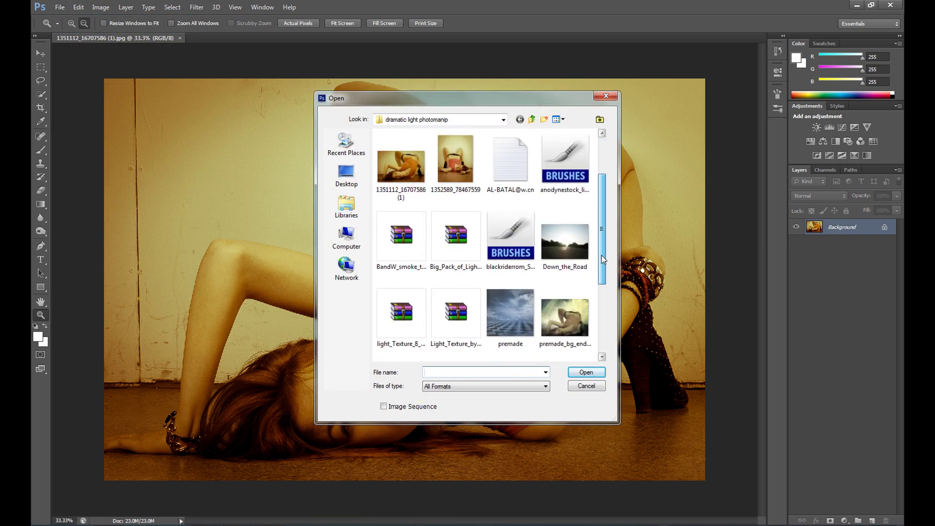
left_click(561, 249)
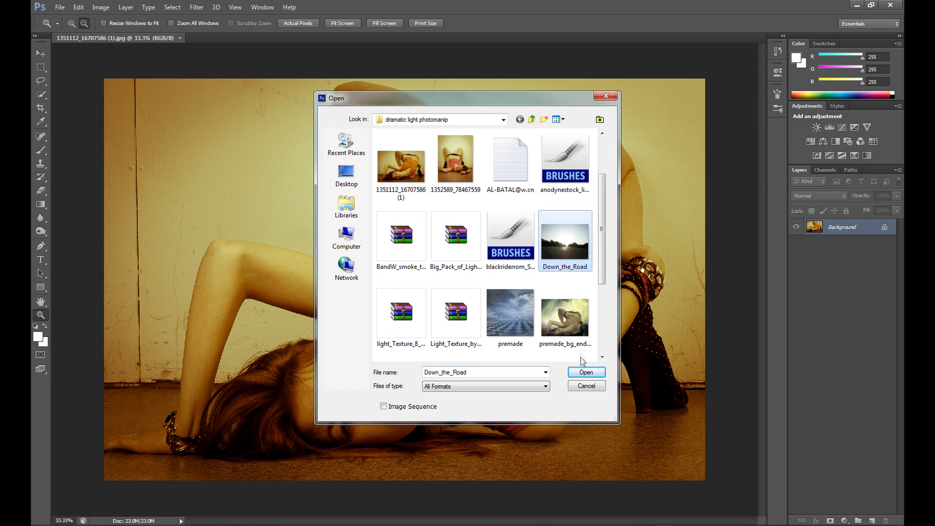
left_click(586, 372)
Open the stormyskies2.jpg sky image from the surrealpsd folder
left_click(59, 7)
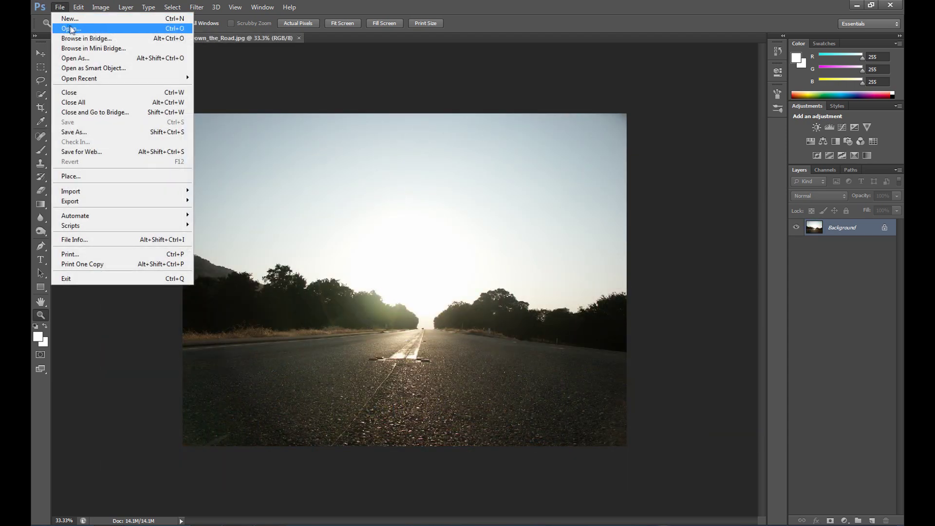
left_click(70, 29)
left_click(441, 120)
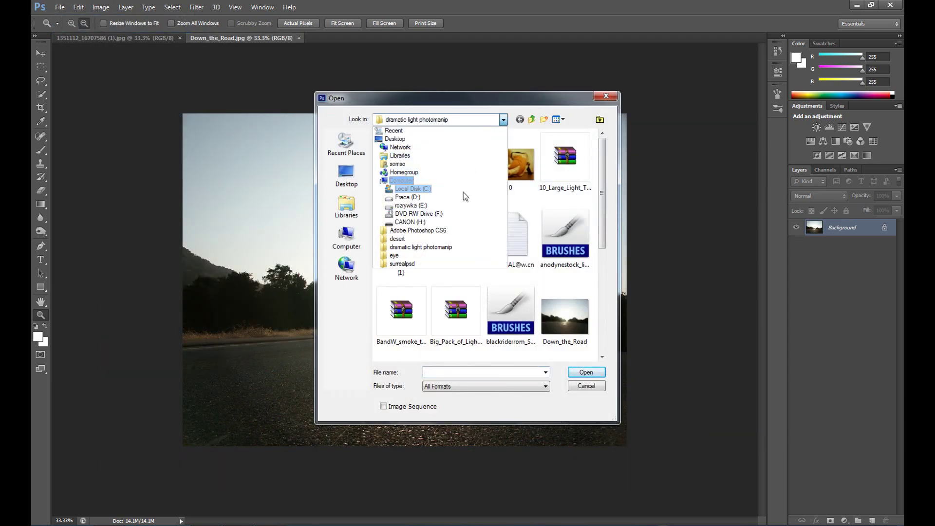
left_click(395, 139)
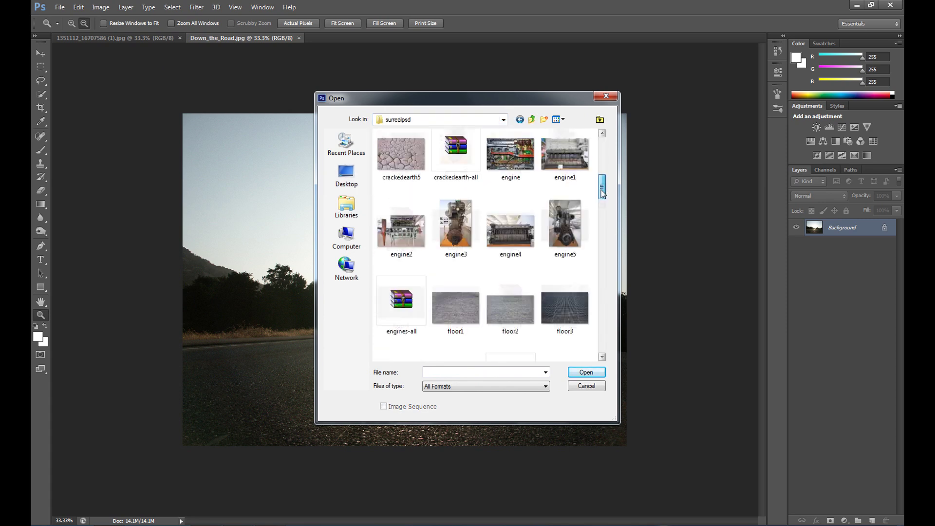
left_click_drag(602, 193, 602, 267)
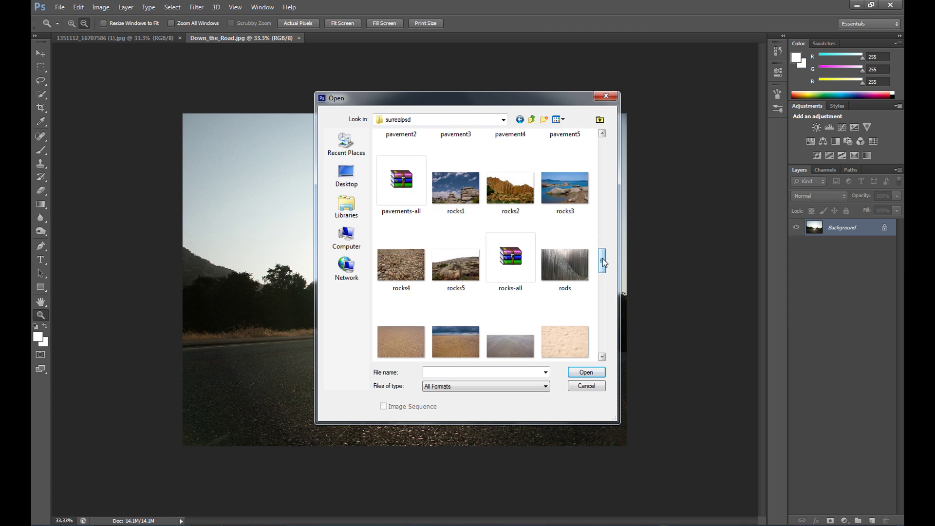
left_click_drag(602, 260, 602, 294)
left_click(510, 272)
left_click(588, 372)
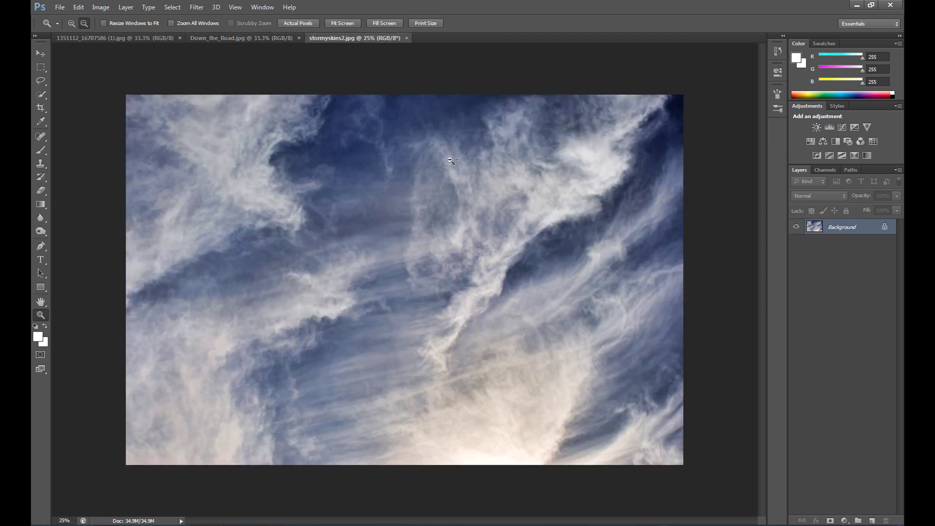
Select the road, trees and hill below the sky in Down_the_Road.jpg with the Quick Selection tool
left_click(259, 38)
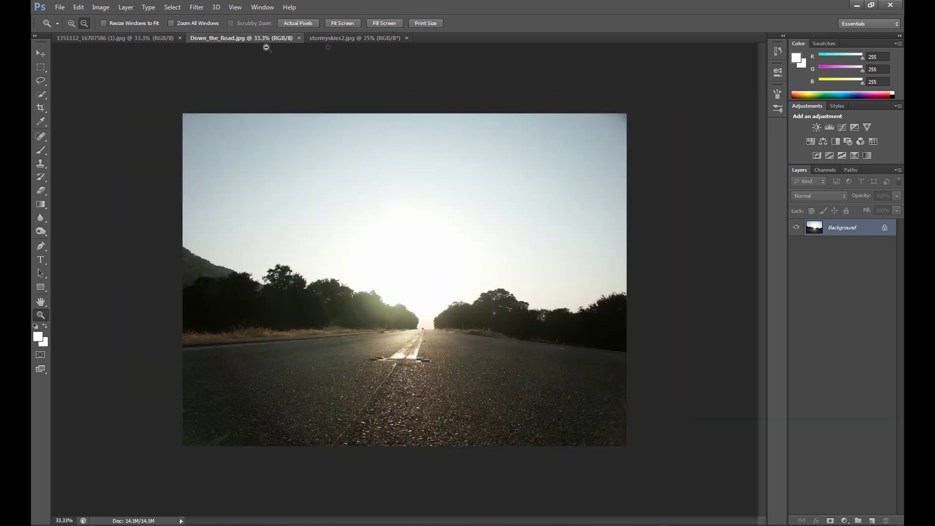
left_click(344, 39)
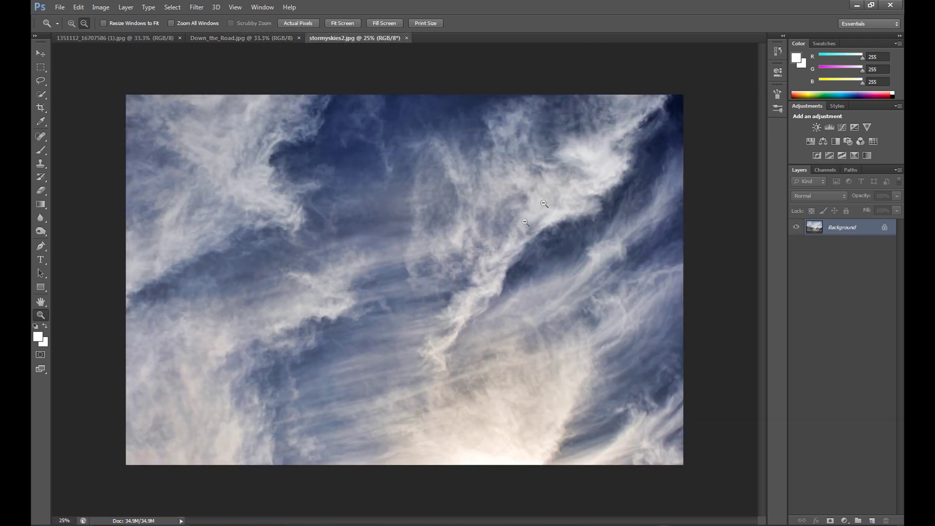
left_click(239, 36)
left_click(41, 94)
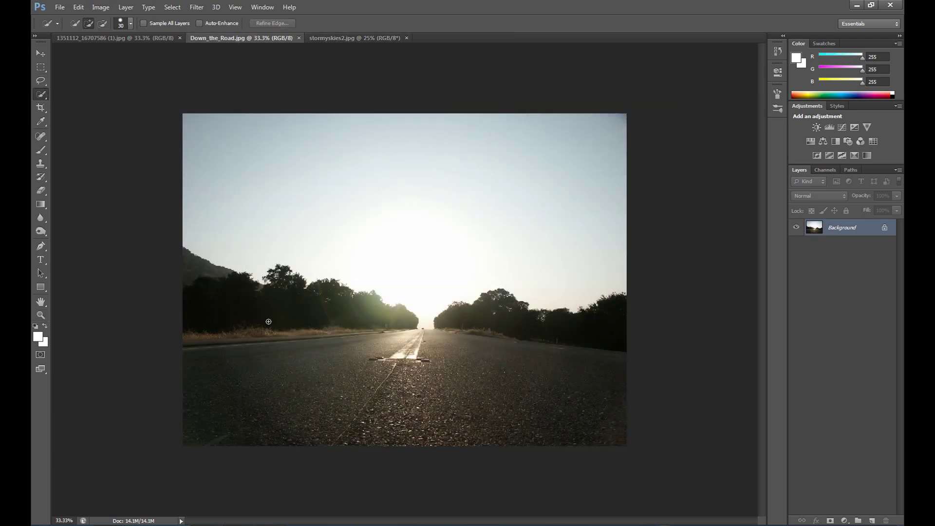
left_click(40, 95)
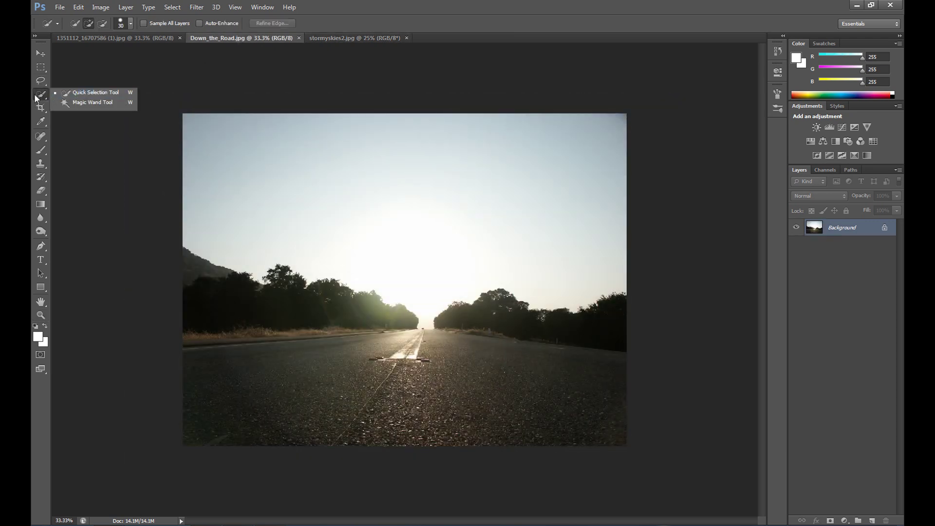
mouse_move(231, 344)
left_mouse_down()
mouse_move(227, 313)
mouse_move(274, 346)
left_mouse_up()
mouse_move(352, 374)
left_mouse_down()
mouse_move(530, 354)
mouse_move(549, 343)
mouse_move(555, 352)
left_mouse_up()
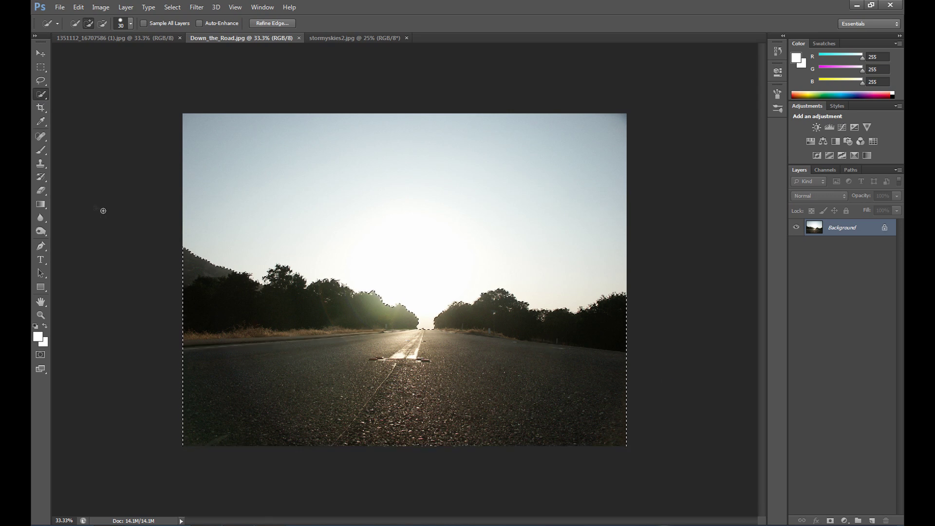
Move the selected road and trees into the stormyskies2.jpg document and place them in the canvas's lower-left corner
left_click(40, 53)
left_click_drag(260, 273, 294, 336)
left_click(509, 232)
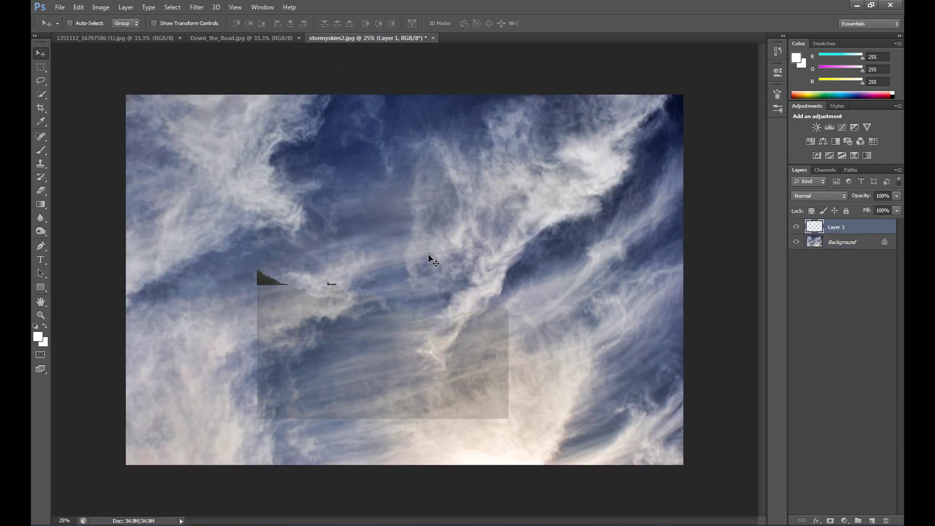
left_click_drag(350, 369, 224, 411)
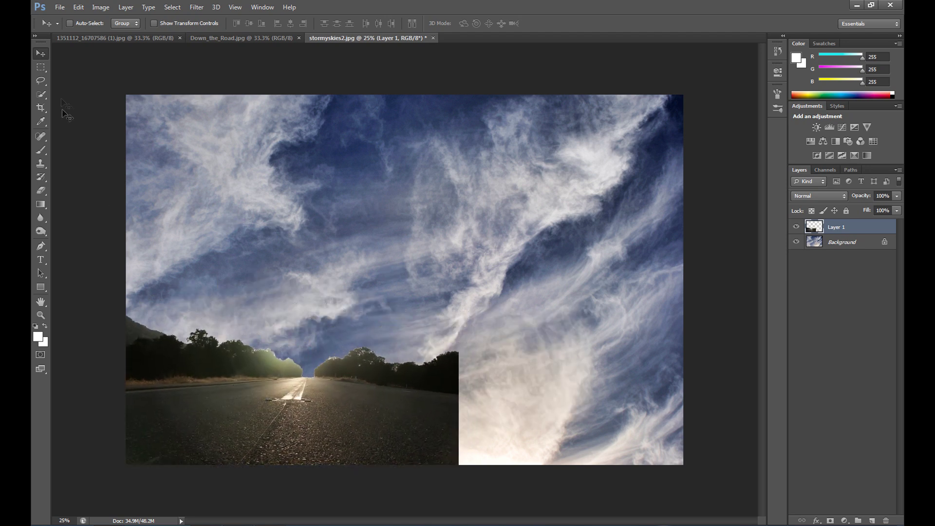
Enlarge the road layer with Free Transform to about 149% width and 142% height from its lower-left corner and apply it
left_click(35, 67)
right_click(247, 315)
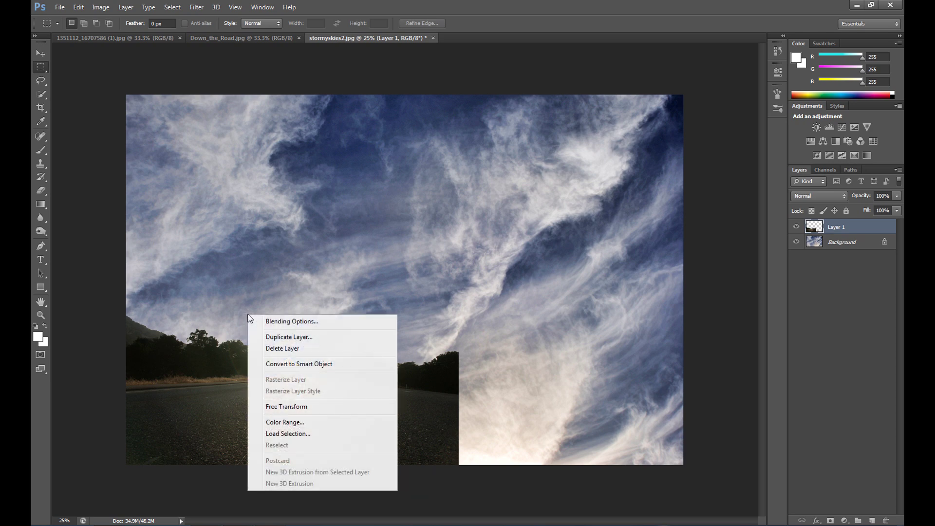
left_click(305, 407)
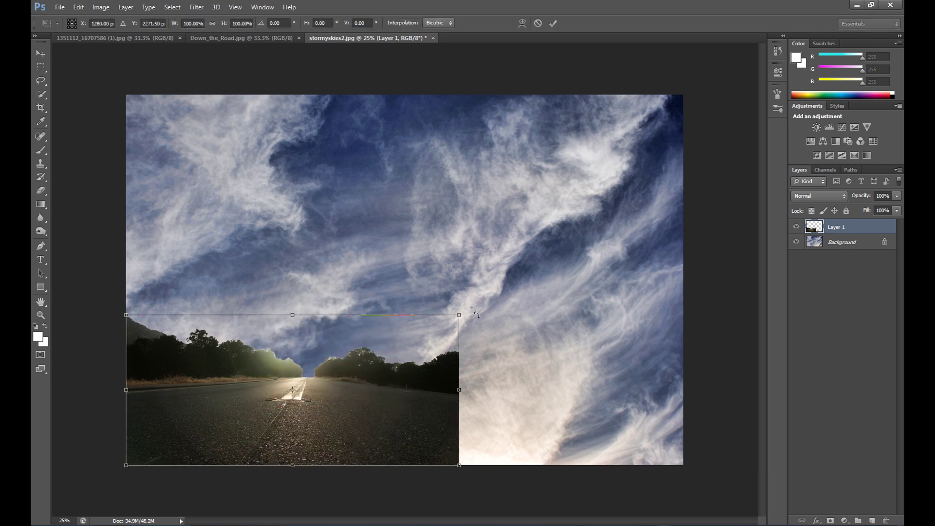
left_click_drag(457, 316, 623, 252)
key("m")
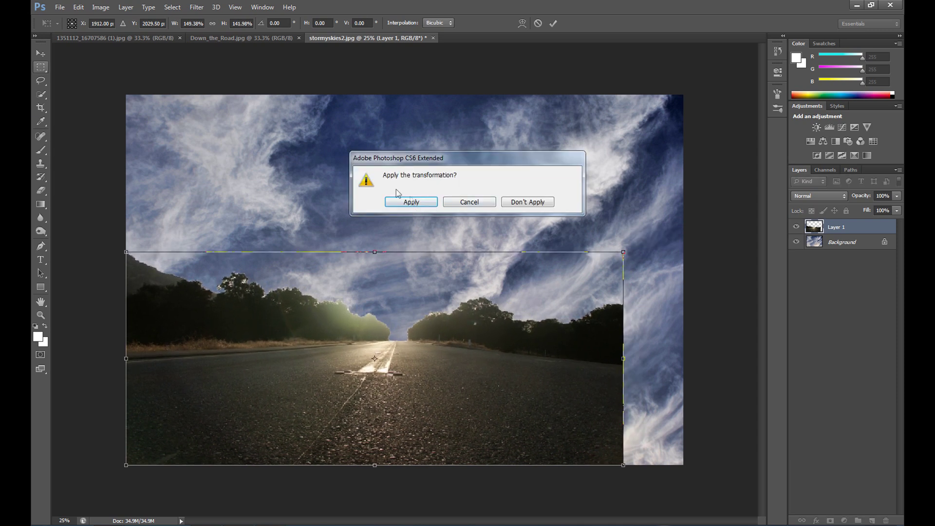
left_click(412, 202)
Crop the canvas to remove the strip beyond the road's right edge and some sky along the top
key("c")
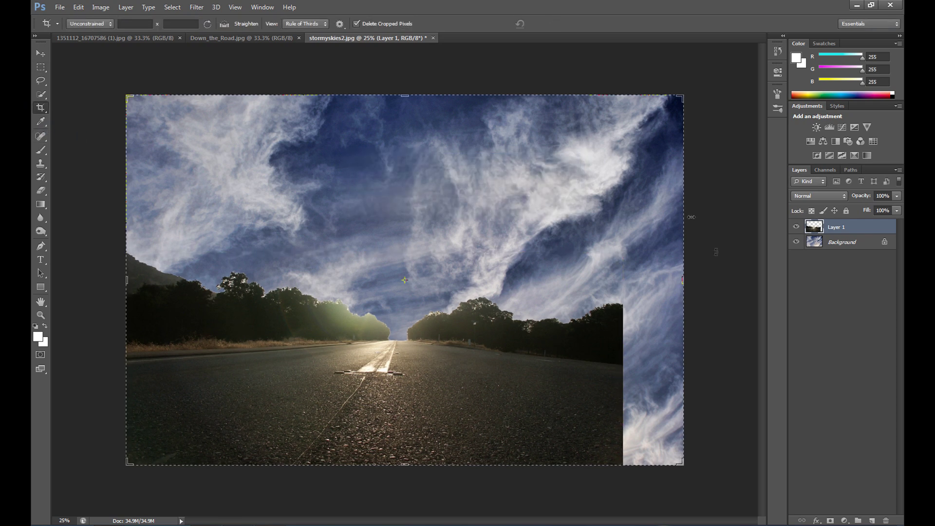
left_click_drag(683, 278, 654, 275)
left_click_drag(405, 96, 409, 117)
key("v")
left_click(410, 201)
key("z")
left_click(764, 311)
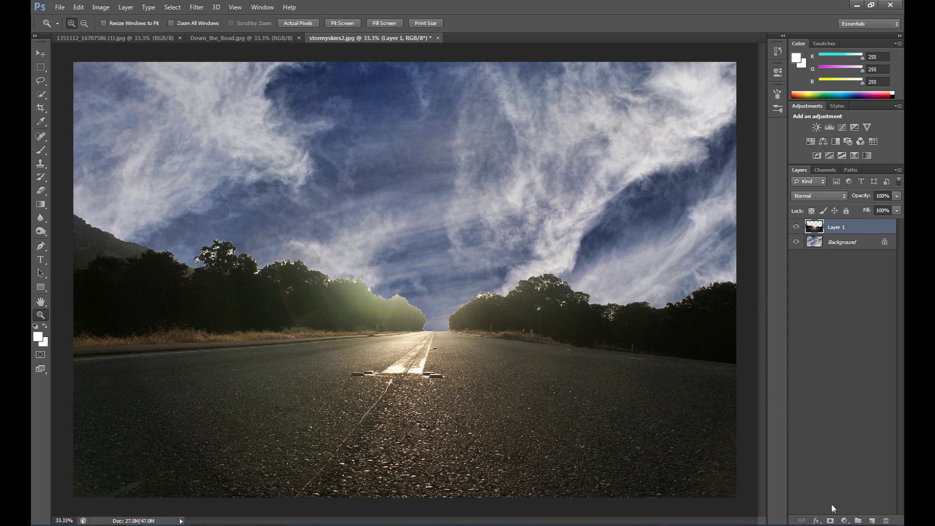
Add a layer mask to the road layer and set the Gradient tool to the Foreground to Transparent preset
left_click(830, 520)
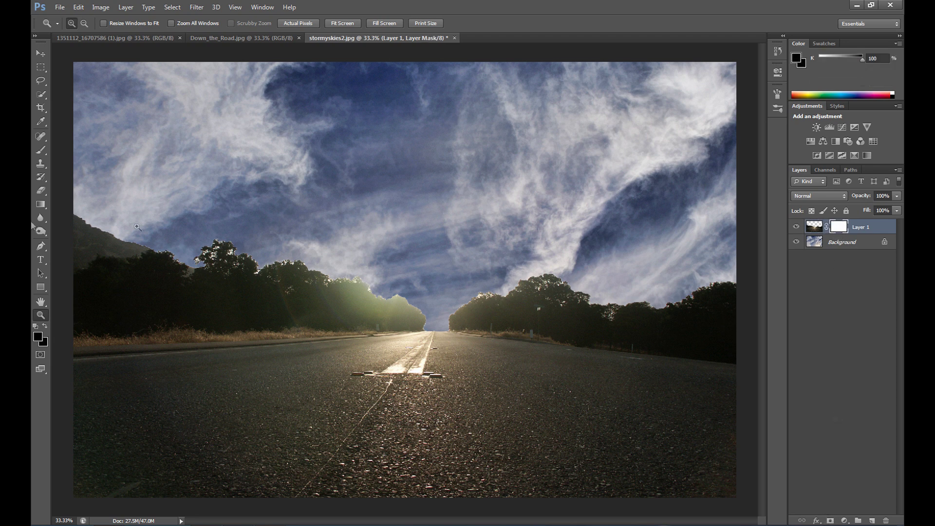
left_click(41, 204)
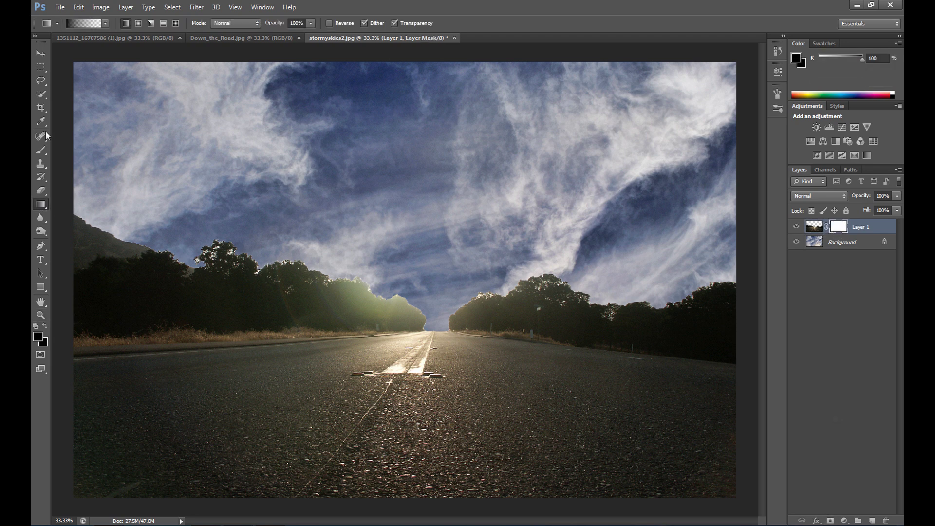
right_click(39, 202)
left_click(41, 207)
left_click(81, 23)
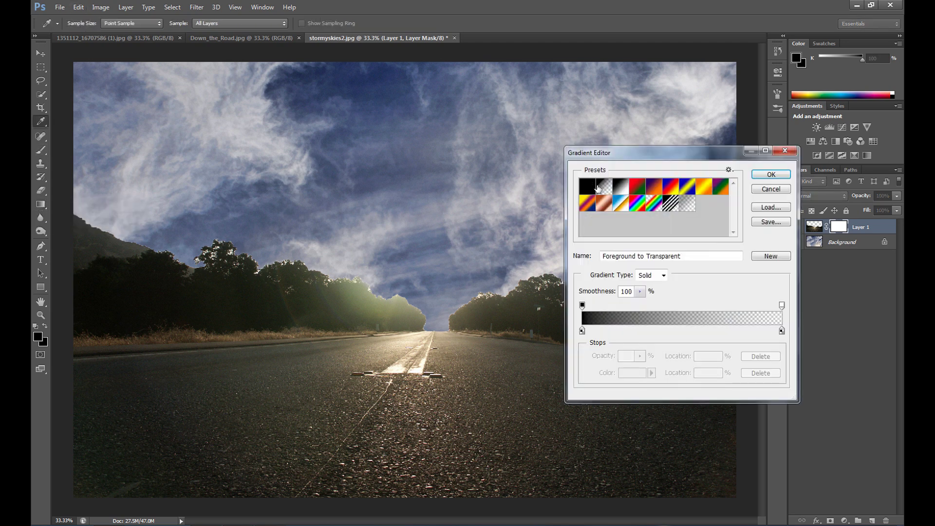
left_click(771, 175)
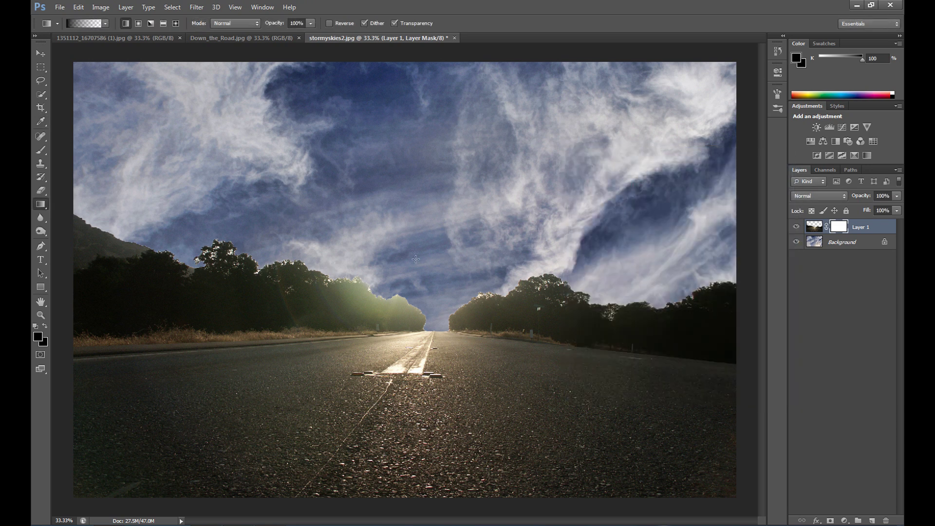
Fade the trees and horizon into the sky with several black-to-transparent gradients on the road layer's mask
left_click_drag(407, 320, 404, 321)
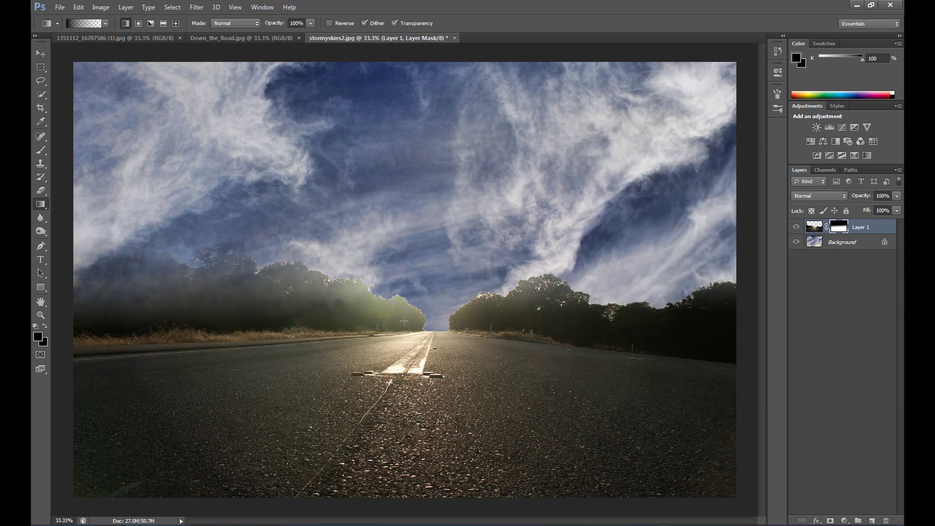
left_click_drag(409, 225, 410, 322)
left_click_drag(389, 214, 391, 342)
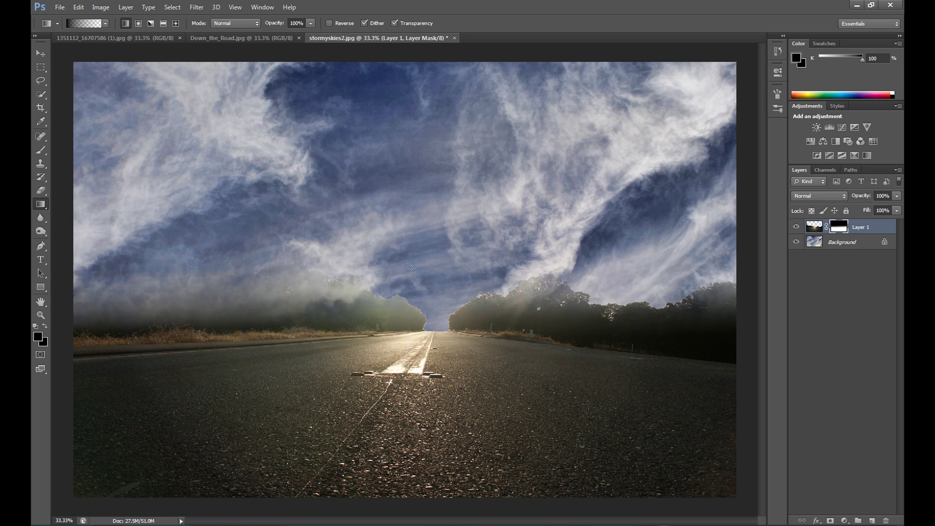
left_click_drag(425, 335, 418, 335)
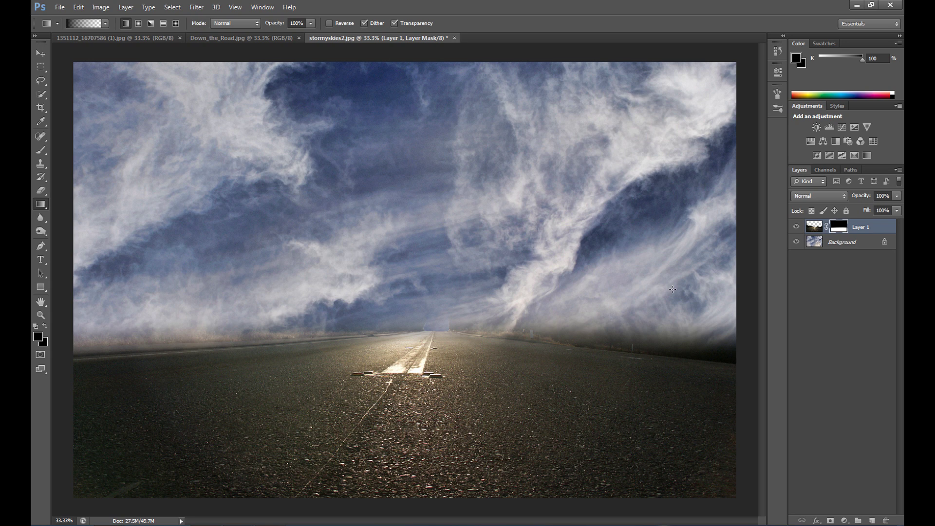
Add a Hue/Saturation adjustment layer above the road layer with Saturation set to -55
left_click(845, 520)
left_click(840, 391)
left_click_drag(689, 156, 655, 155)
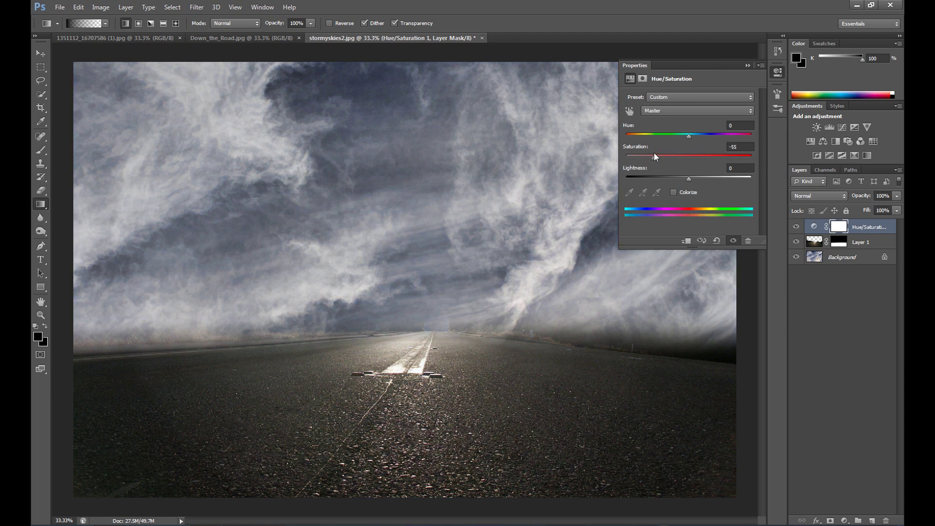
left_click(747, 65)
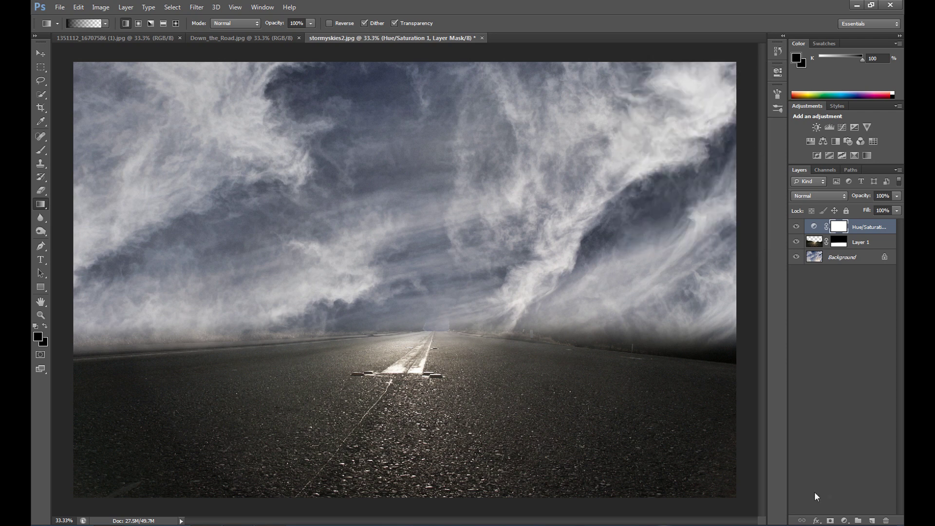
Add a Gradient Map adjustment layer on top of the stack, using the Black, White preset
left_click(845, 520)
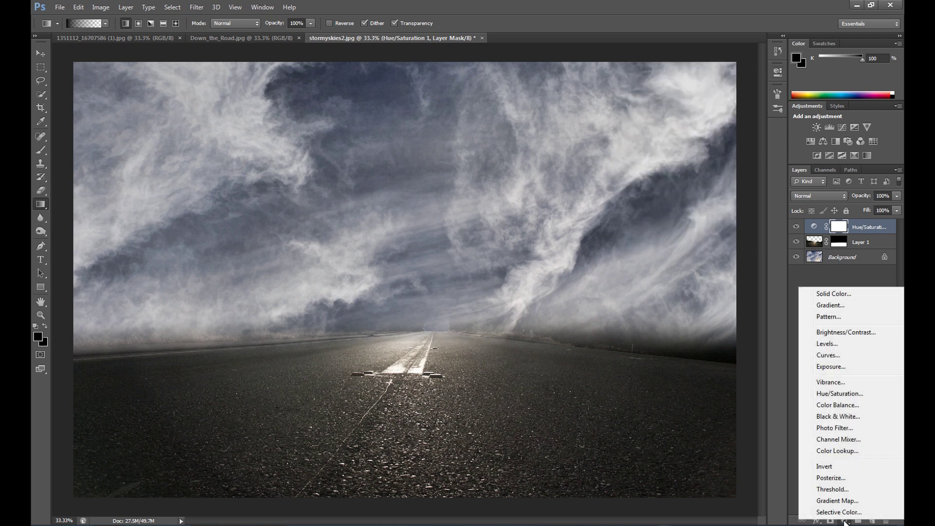
left_click(845, 520)
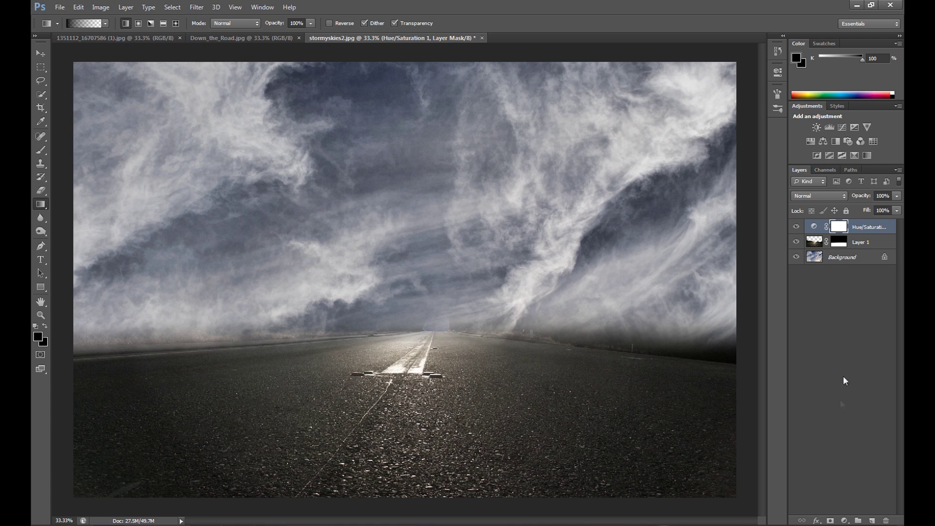
left_click(845, 520)
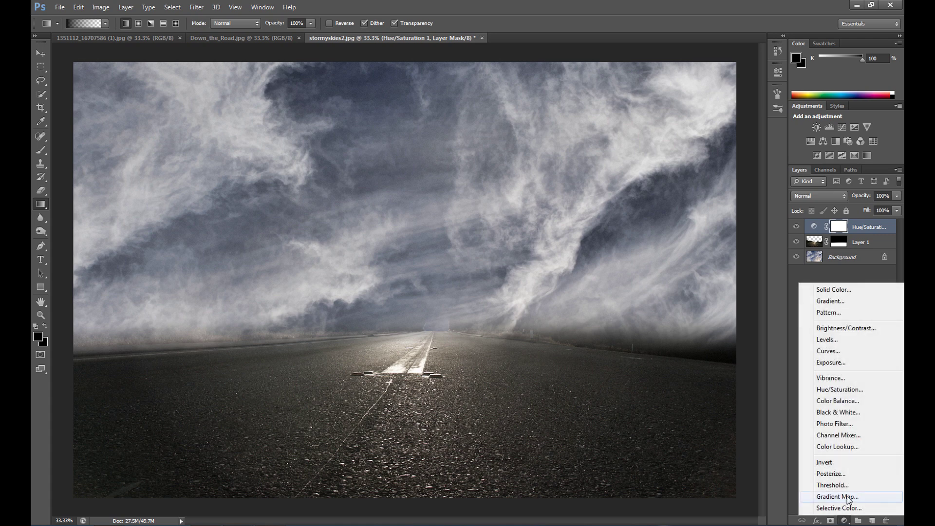
left_click(847, 497)
left_click(632, 101)
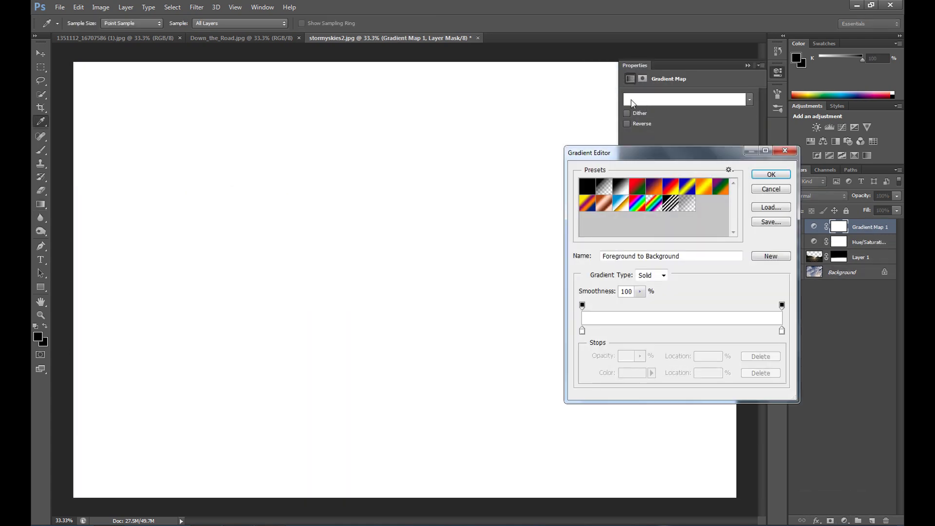
left_click(625, 184)
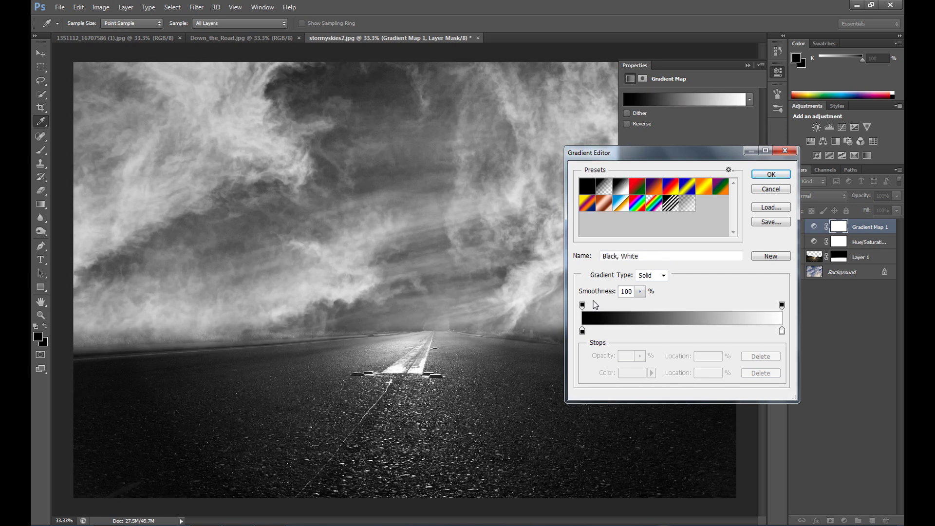
Recolour the gradient map's black stop to a dark muted teal, #345151
left_click(582, 331)
left_click(632, 374)
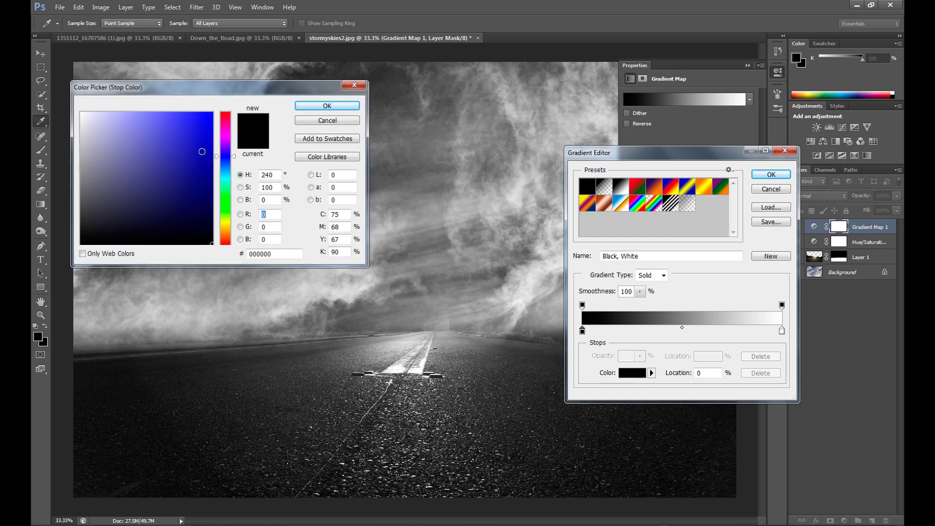
left_click(226, 171)
left_click_drag(226, 174, 226, 177)
left_click(171, 178)
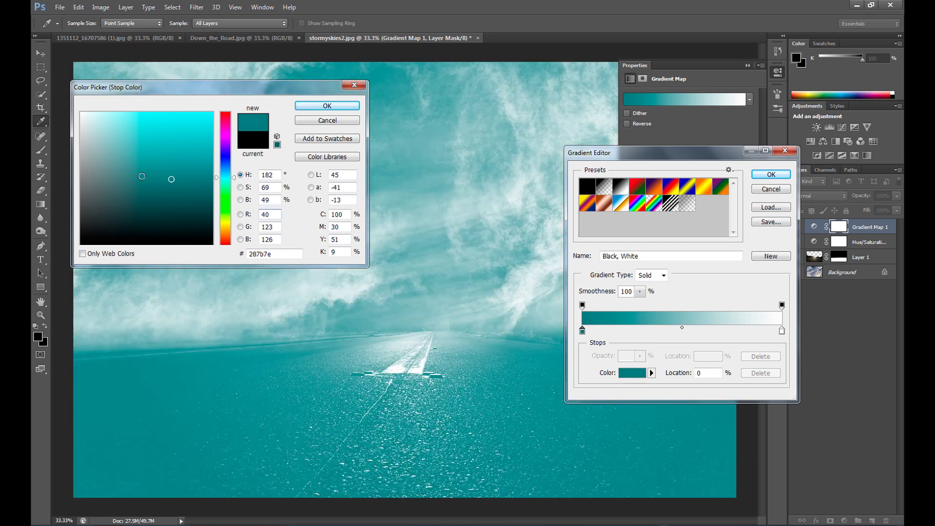
left_click_drag(143, 176, 129, 196)
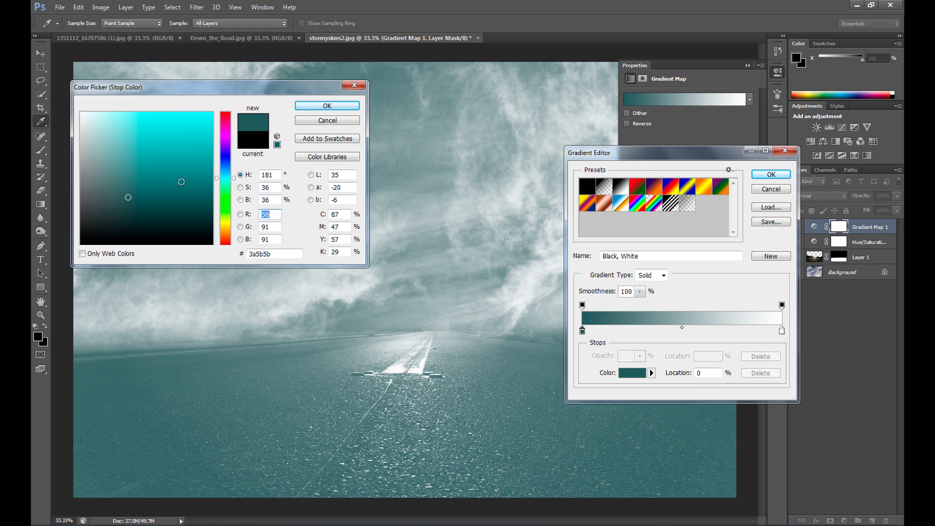
left_click(127, 203)
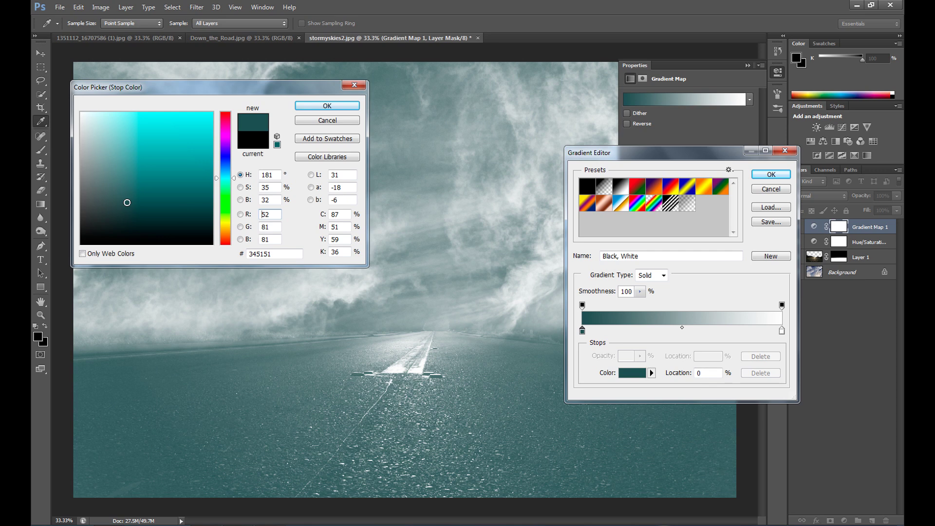
left_click(326, 105)
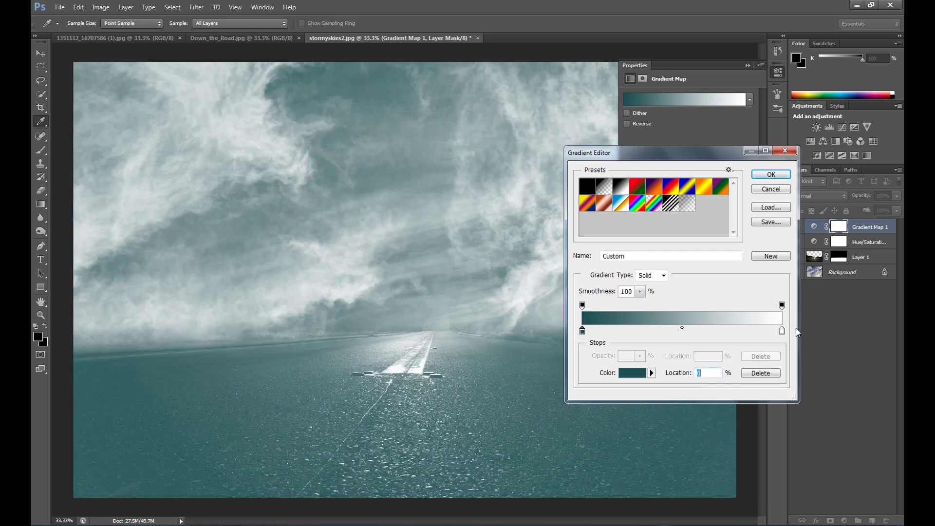
Recolour the gradient map's white stop to a muted golden tan and accept the custom gradient
left_click(782, 331)
left_click(646, 371)
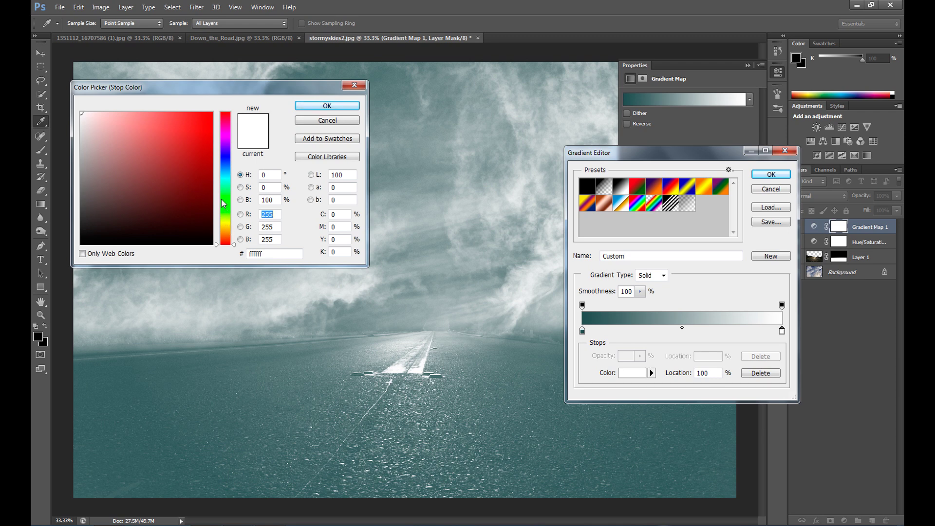
left_click(225, 226)
left_click(173, 141)
left_click(173, 140)
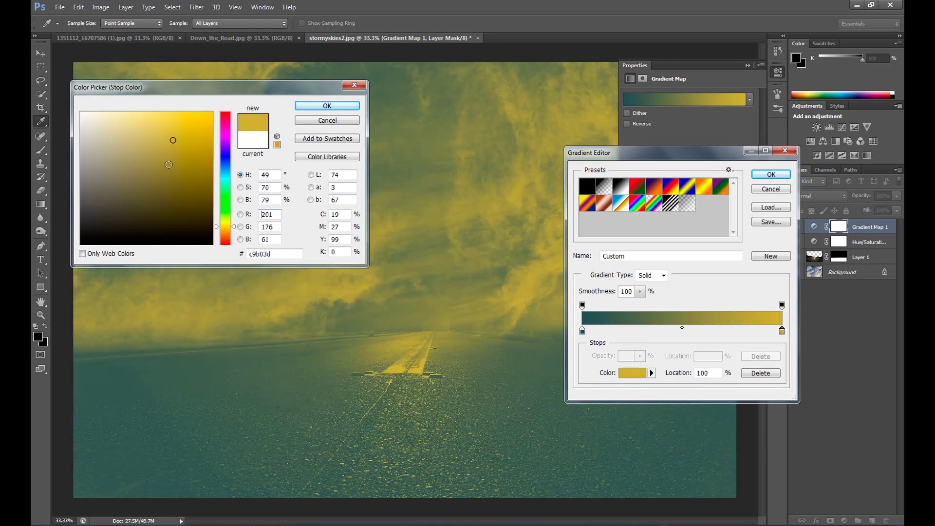
key("ctrl+a")
left_click(234, 229)
left_click(149, 152)
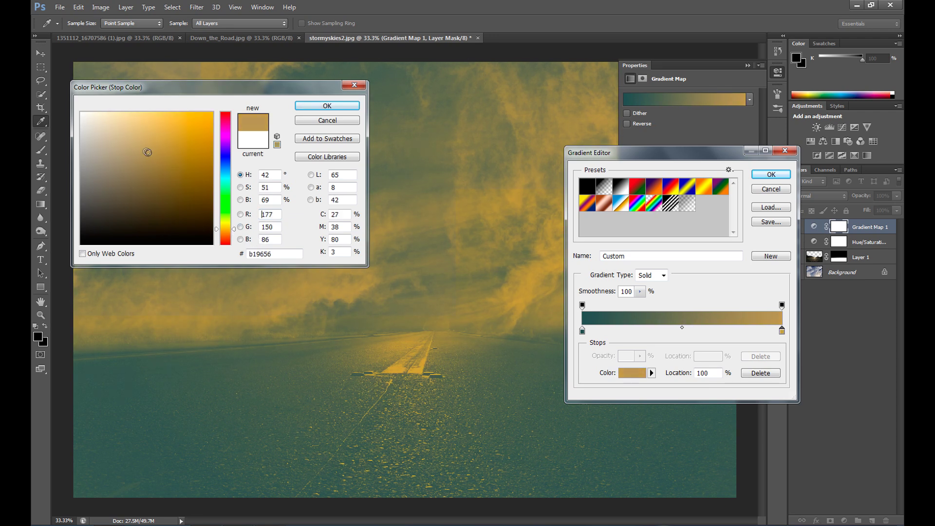
left_click(134, 146)
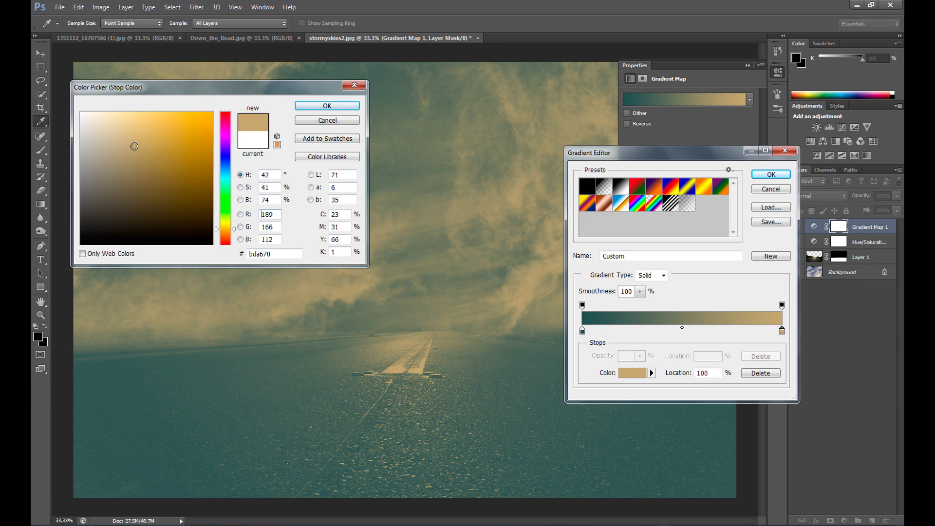
left_click(132, 149)
left_click(327, 106)
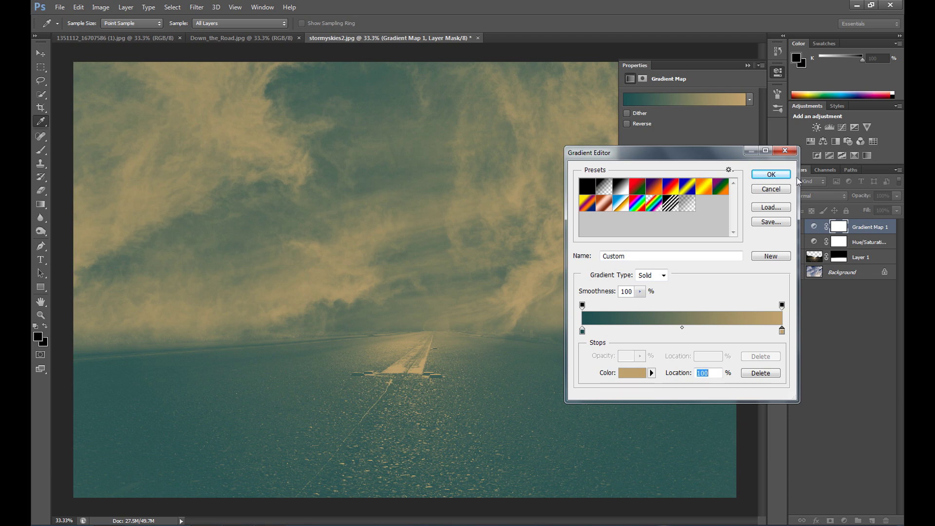
left_click(771, 174)
key("g")
left_click(749, 70)
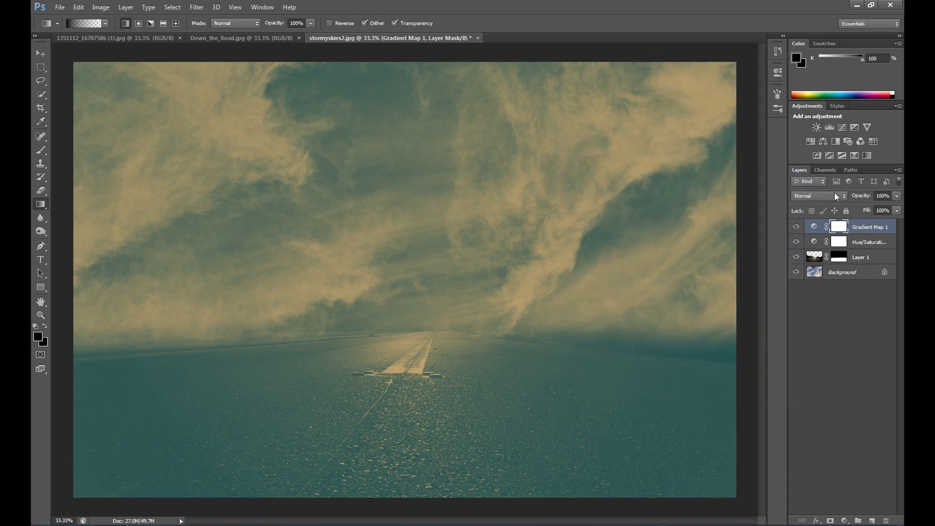
Try the Multiply and Overlay blend modes on the Gradient Map layer
left_click(833, 193)
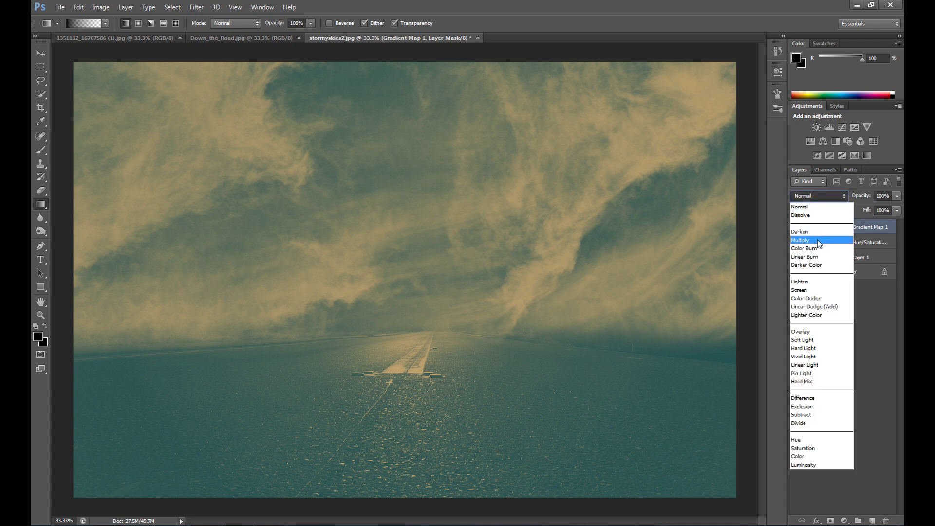
left_click(817, 240)
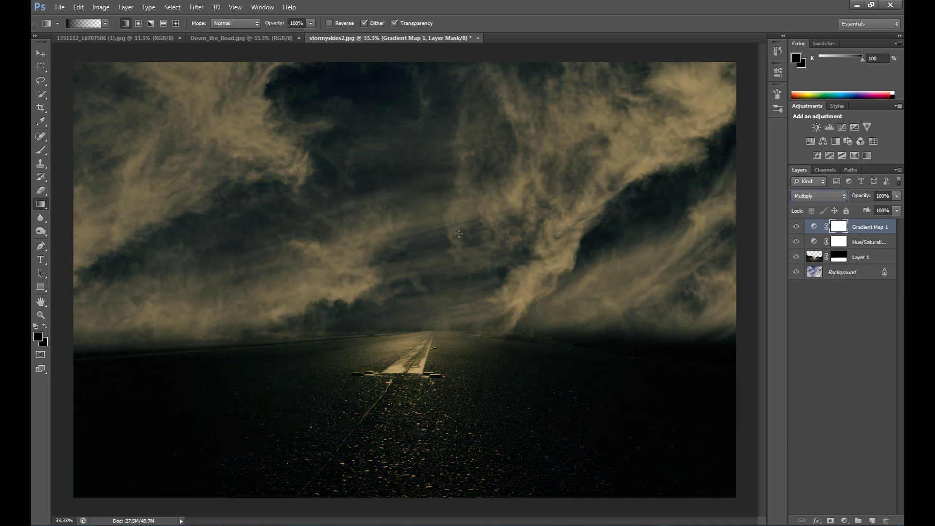
left_click(809, 197)
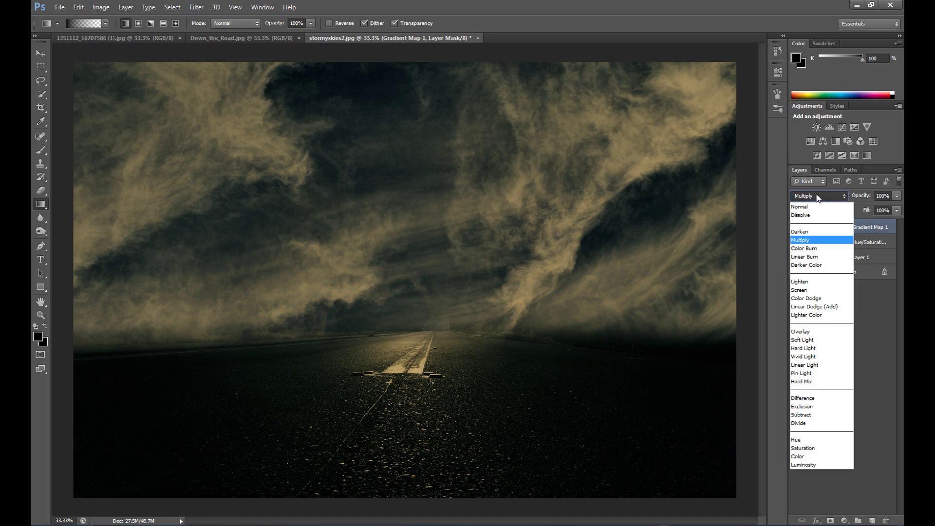
left_click(811, 332)
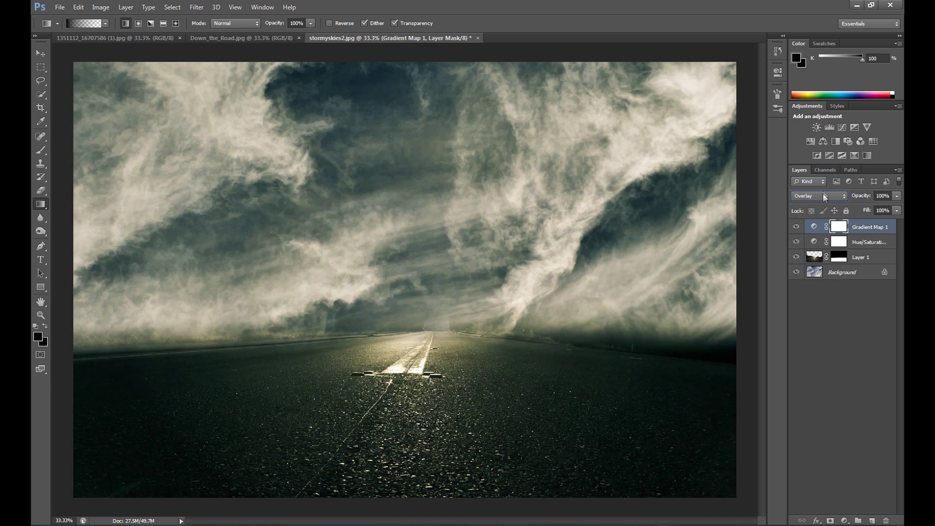
Set the Gradient Map layer to Hard Light at 80% opacity and compare the image with and without it
left_click(823, 193)
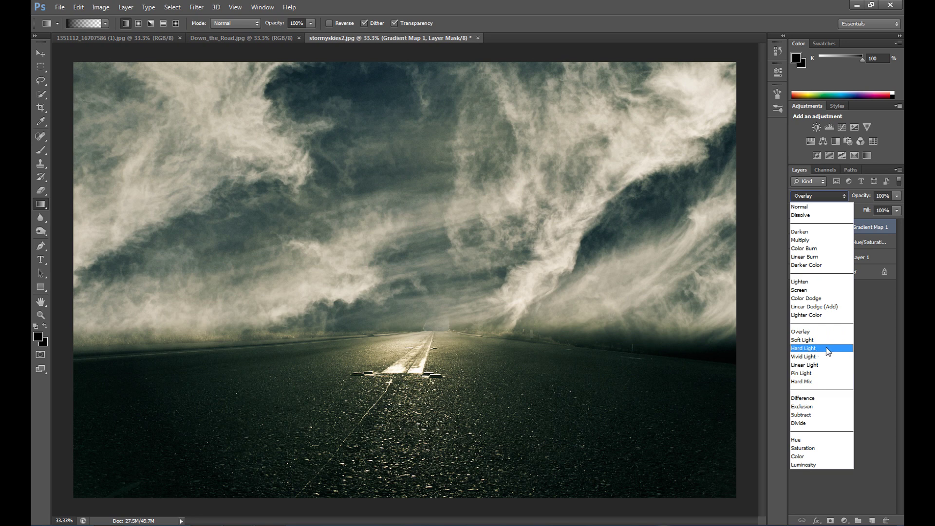
left_click(823, 348)
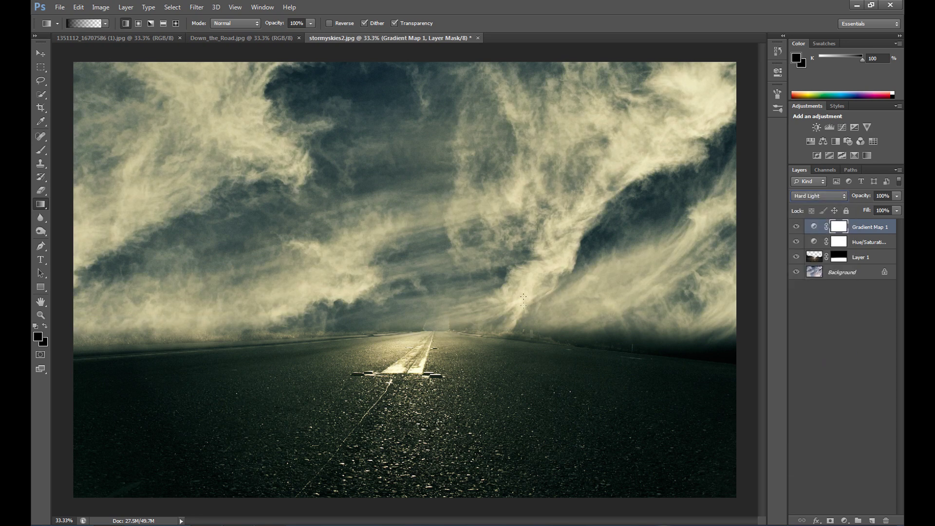
left_click(896, 196)
left_click(897, 196)
left_click(796, 227)
left_click(796, 241)
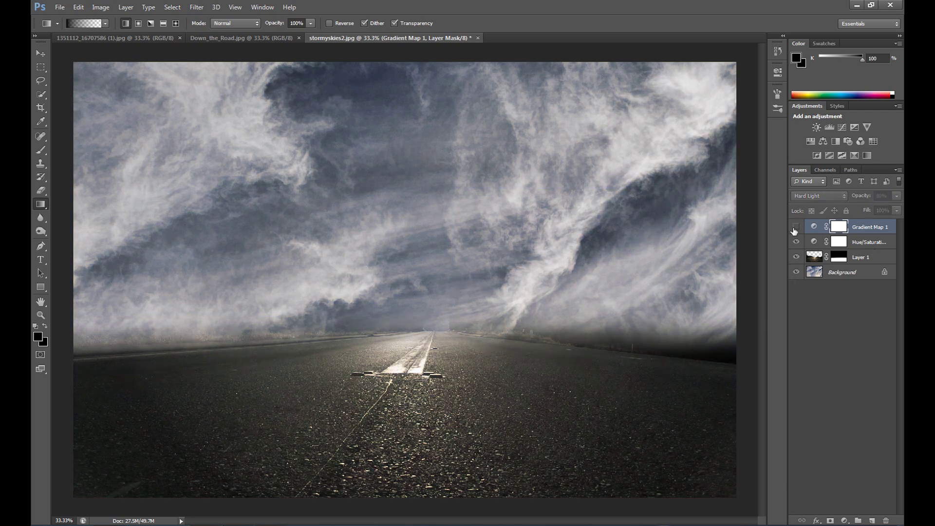
left_click(796, 227)
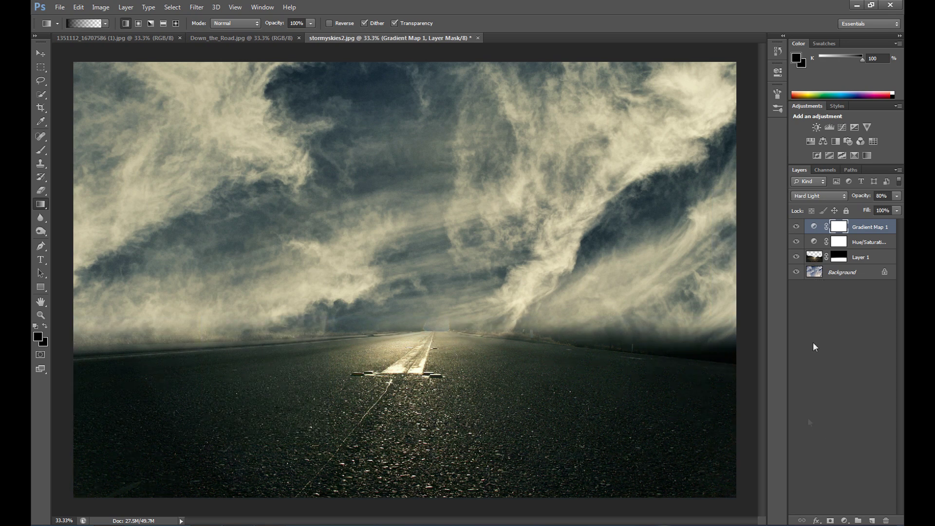
Add a Brightness/Contrast adjustment layer above the gradient map with Contrast set to 50
left_click(845, 521)
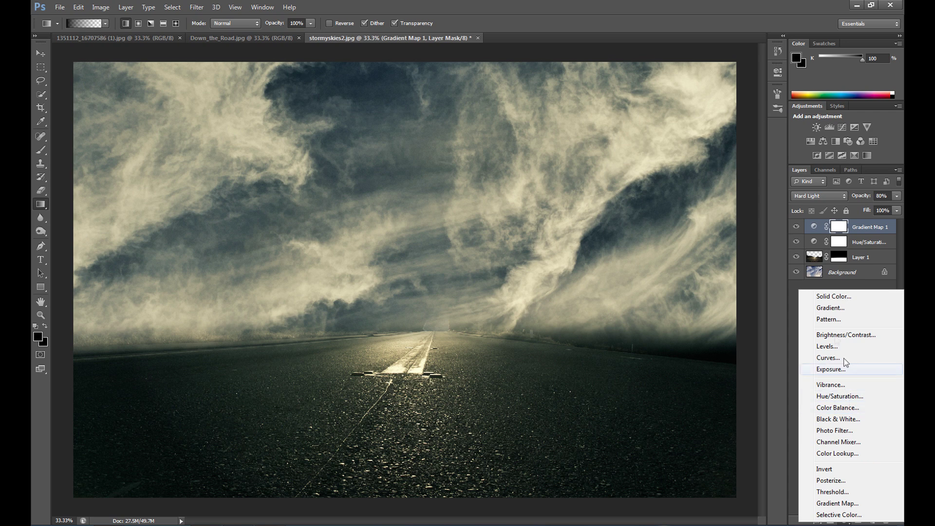
left_click(846, 335)
left_click_drag(688, 146, 721, 145)
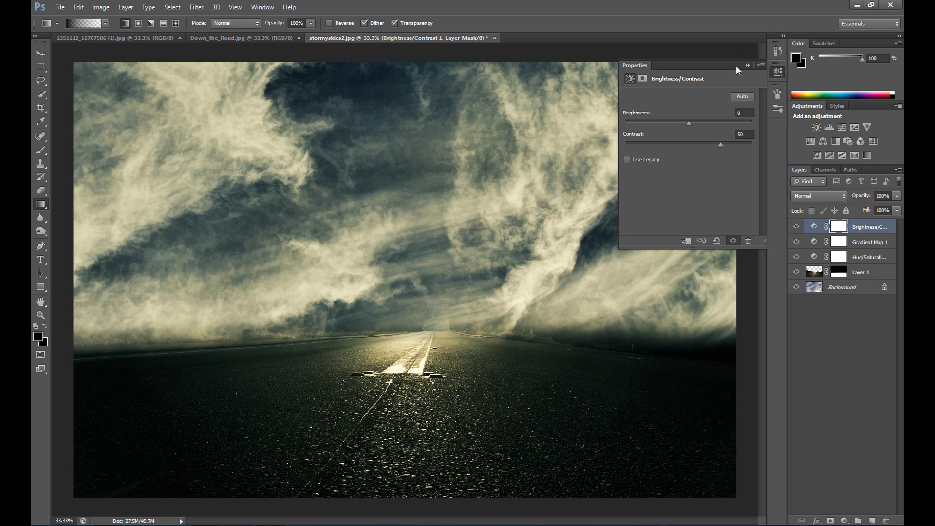
left_click(747, 66)
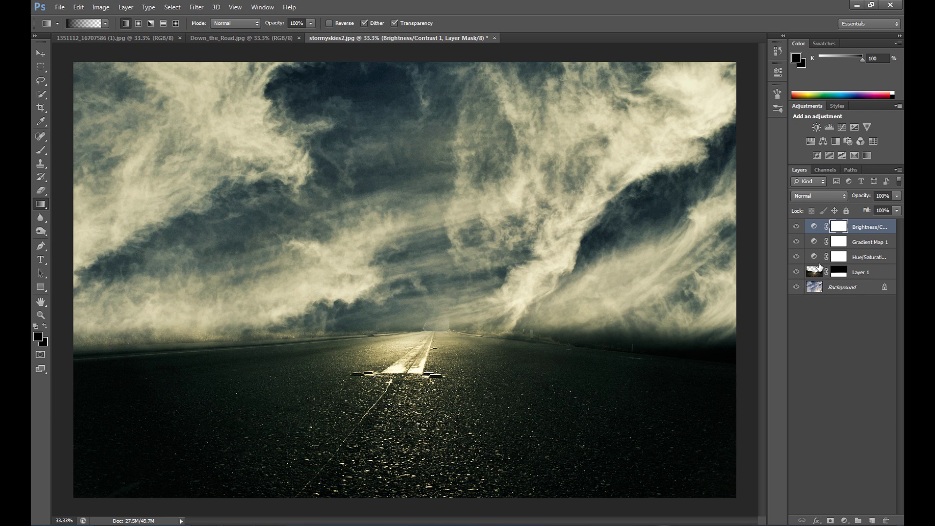
In the model photo, start a Pen tool path along the upper edge of the hand on the floor, up to the bracelet
left_click(131, 38)
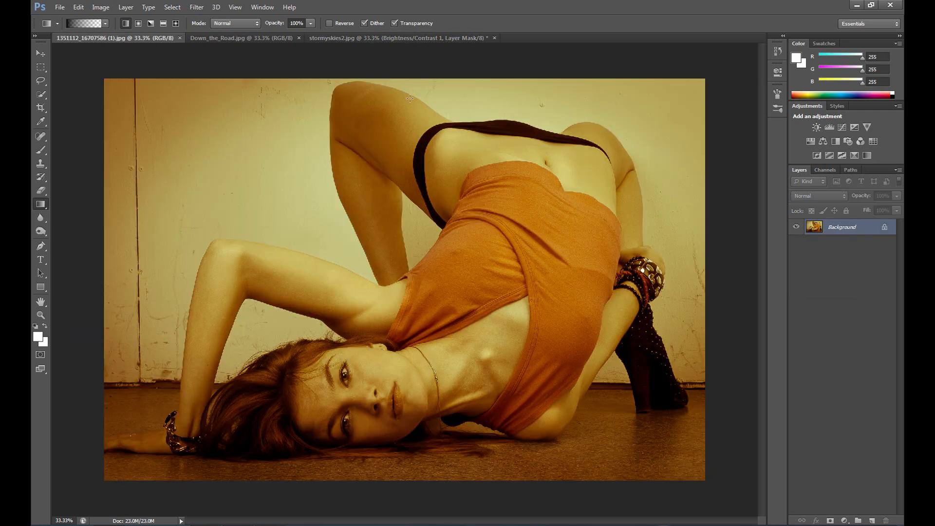
left_click(41, 316)
left_click(173, 438)
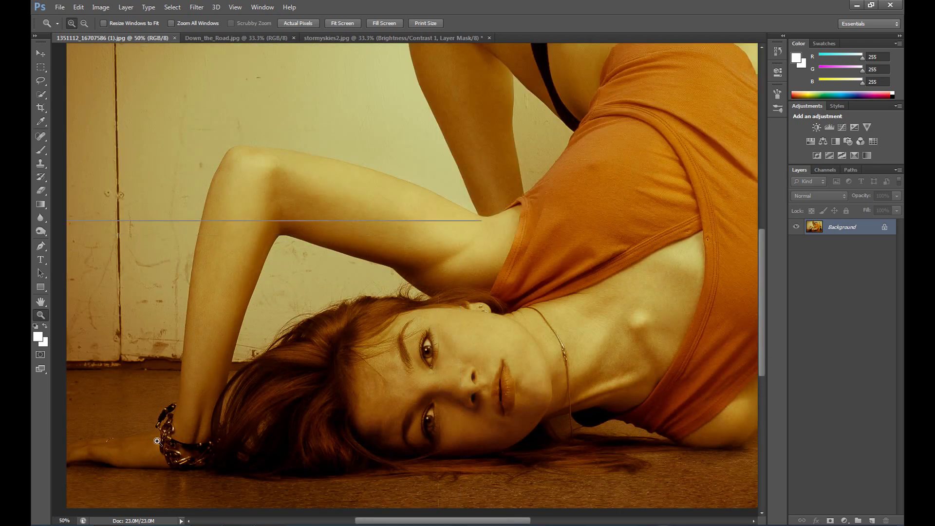
left_click(40, 246)
left_click_drag(367, 520, 307, 519)
left_click(303, 449)
left_click(321, 444)
left_click(338, 441)
left_click(355, 441)
left_click(364, 440)
left_click(380, 440)
left_click(396, 437)
left_click(411, 433)
left_click(427, 431)
Continue the path around the outer edge of the wrist bracelet to the base of the raised forearm
mouse_move(879, 465)
left_click(424, 420)
left_click(429, 413)
left_click(437, 400)
left_click(445, 395)
left_click(452, 391)
Extend the path up the outer edge of the raised forearm toward the elbow
left_click(457, 350)
left_click(461, 316)
left_click(462, 285)
scroll(463, 293, "up", 3)
left_click(466, 374)
left_click(470, 337)
left_click(476, 303)
left_click(480, 277)
left_click(487, 253)
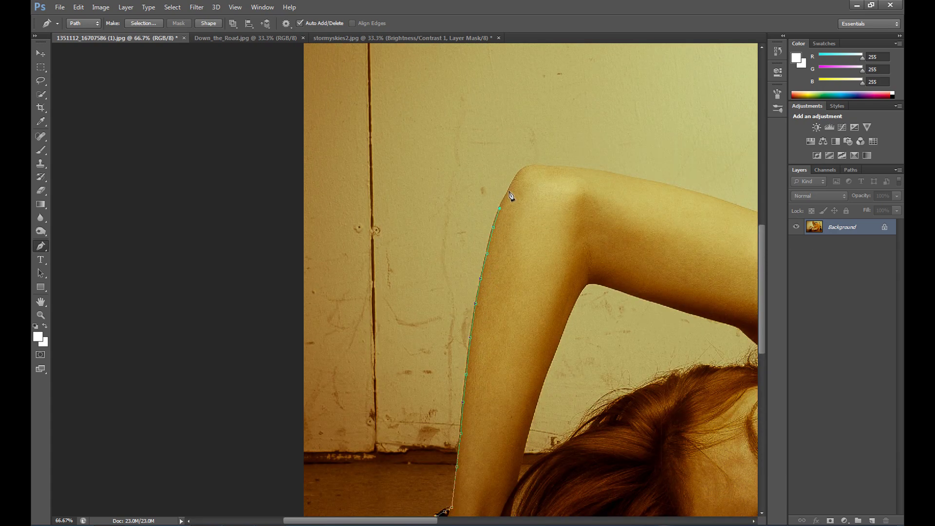
Continue the path around the shoulder resting on the floor and along the floor line beneath the orange top
left_click(383, 410)
left_click(366, 432)
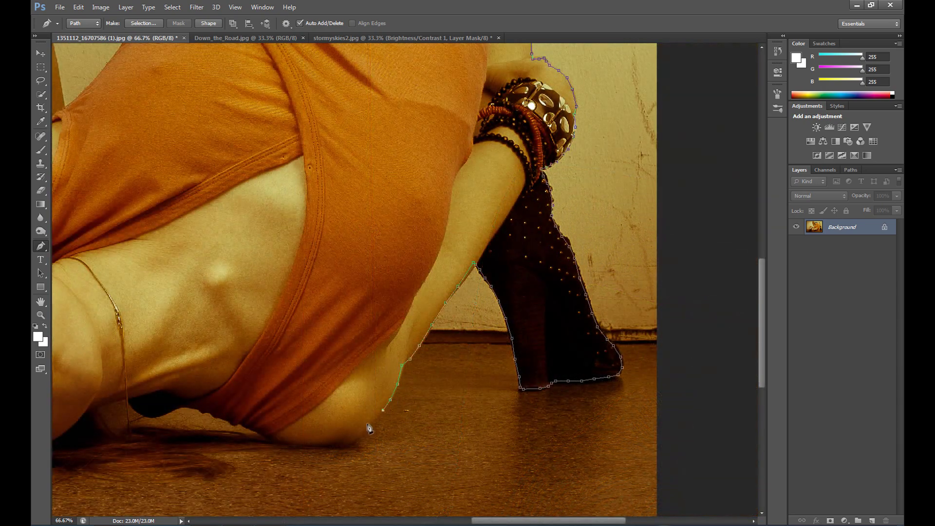
left_click(348, 442)
left_click(337, 445)
left_click(319, 449)
left_click(299, 449)
left_click(275, 450)
left_click(256, 449)
left_click(234, 451)
left_click(200, 452)
Trace the path around the loose hair strands lying on the floor beneath the neck and face
left_click(222, 465)
left_click(224, 473)
left_click(190, 473)
left_click(163, 471)
left_click(143, 470)
left_click_drag(525, 521, 438, 520)
left_click(491, 470)
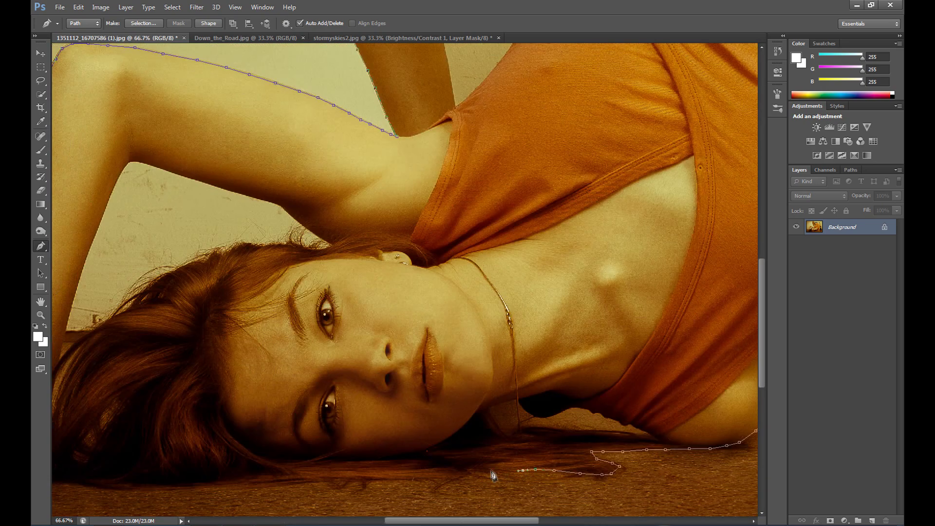
left_click(471, 471)
left_click(467, 477)
left_click(453, 478)
left_click(425, 478)
left_click(401, 477)
left_click(371, 477)
left_click(338, 477)
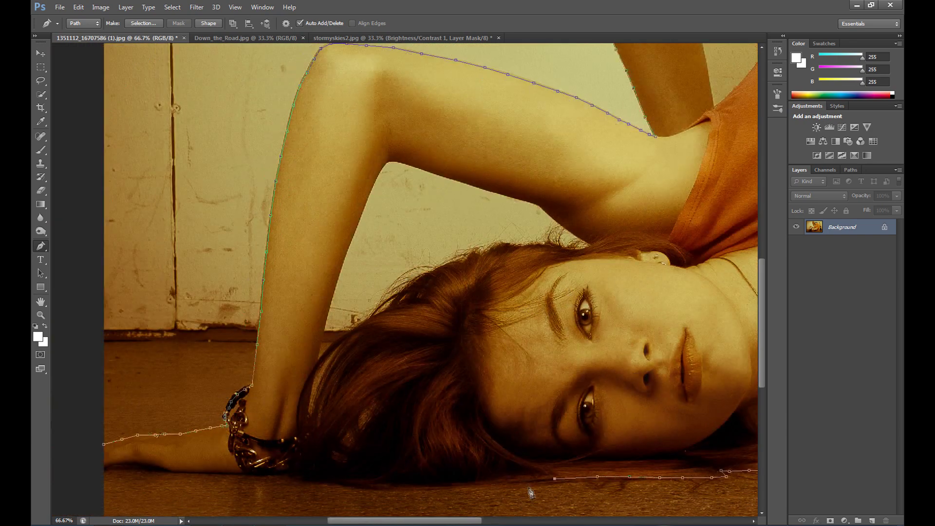
Carry the path along the underside of the hair mass up to the wrist bracelet
left_click(526, 482)
left_click(485, 485)
left_click(453, 487)
left_click(422, 490)
left_click(399, 488)
left_click(373, 487)
left_click(344, 484)
left_click(322, 482)
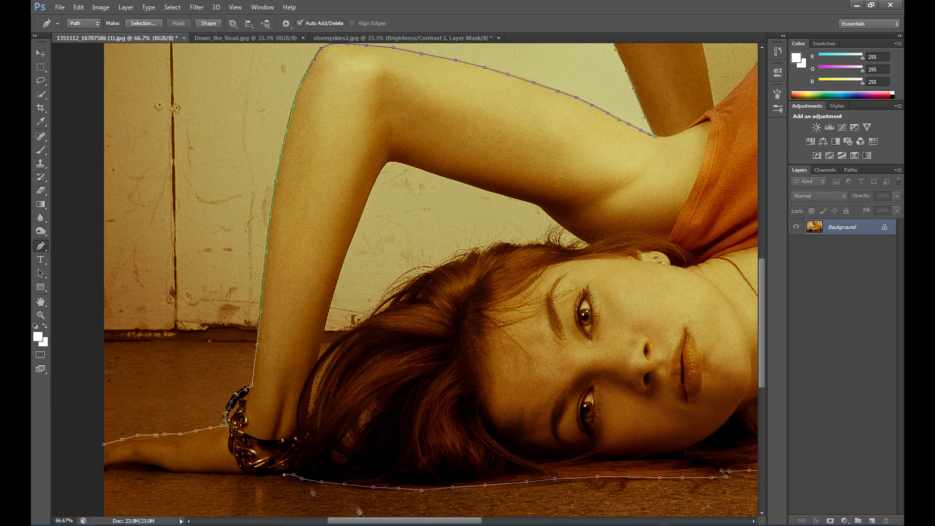
Continue the path along the floor beneath the wrist bracelet and the start of the hand
left_click_drag(295, 480, 419, 479)
left_click(426, 478)
left_click(409, 474)
left_click(387, 474)
left_click(367, 474)
left_click(343, 473)
left_click(330, 472)
Trace the path along the underside of the hand to the image edge and close it at its starting point
left_click(306, 471)
left_click(297, 471)
left_click(291, 468)
left_click(281, 464)
left_click(264, 461)
left_click(248, 462)
left_click(237, 465)
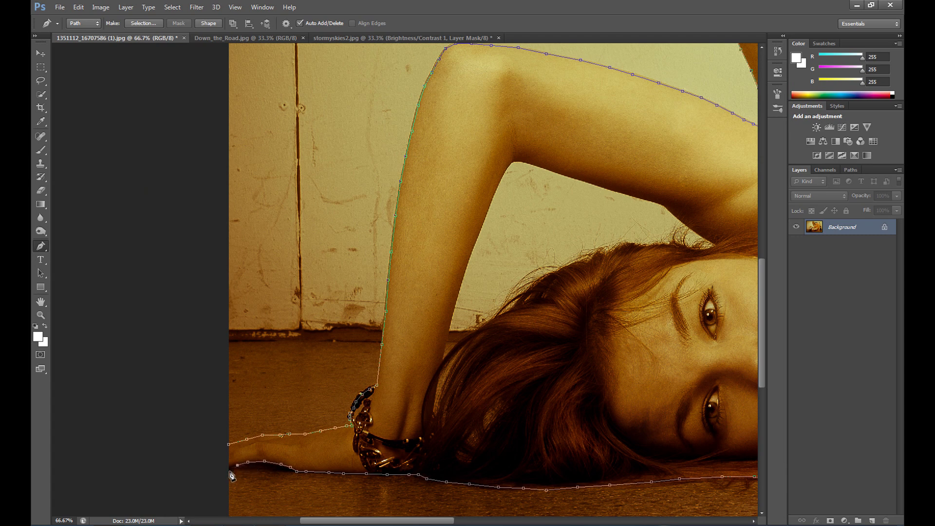
left_click(228, 444)
Convert the closed path around the model into a new anti-aliased selection with a 3-pixel feather radius
key("z")
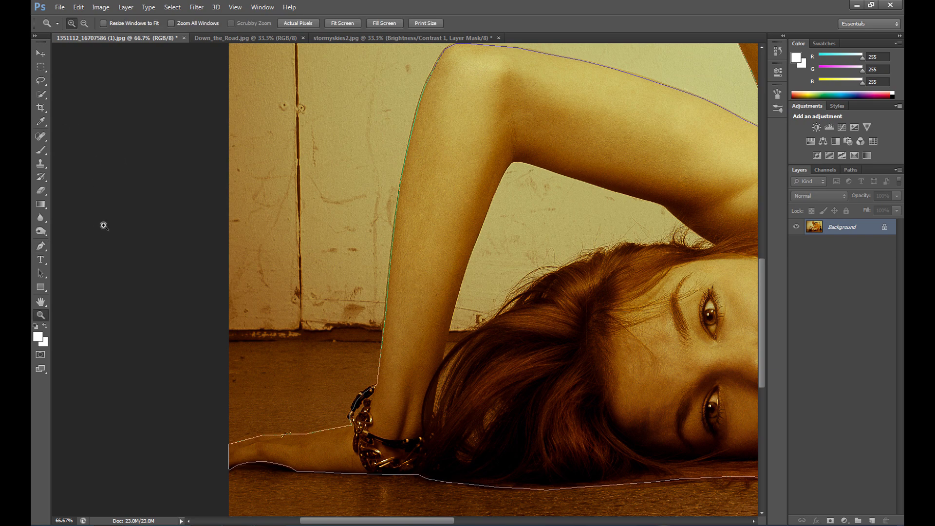
left_click(253, 372)
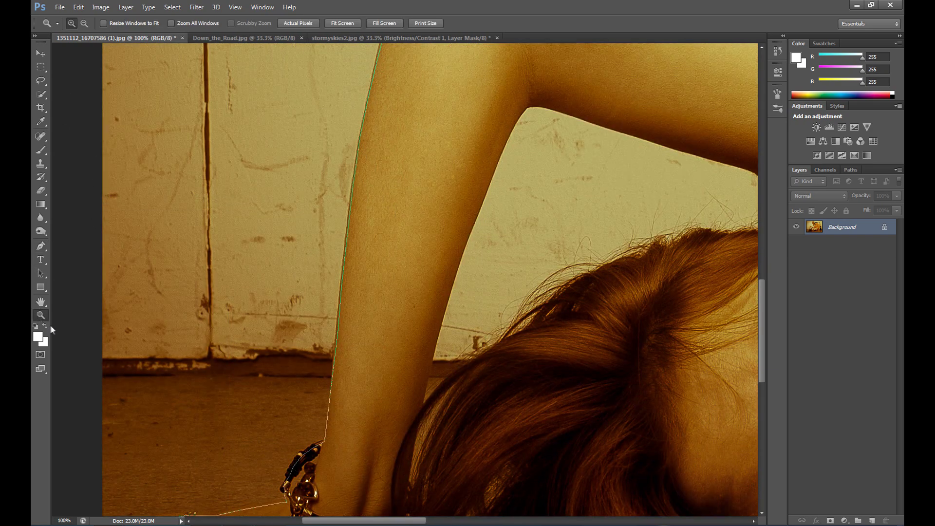
left_click(84, 22)
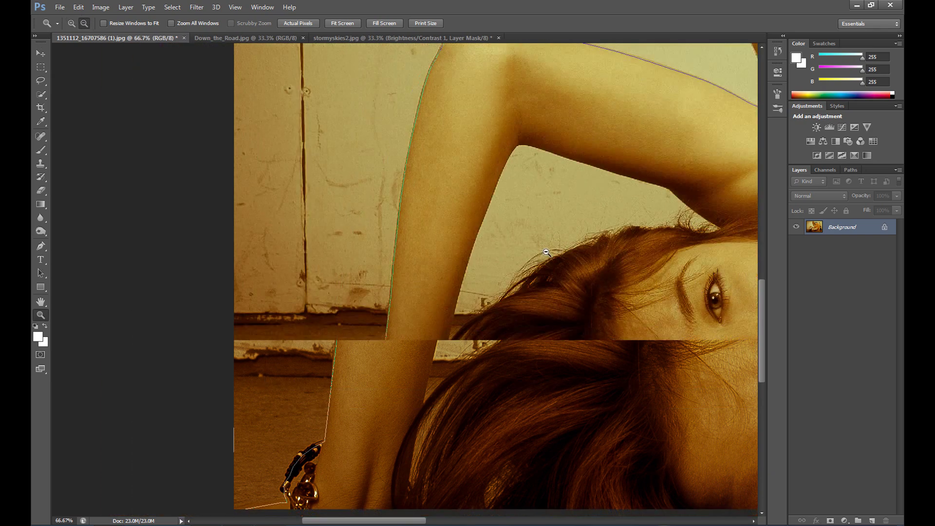
left_click(526, 238)
left_click(546, 252)
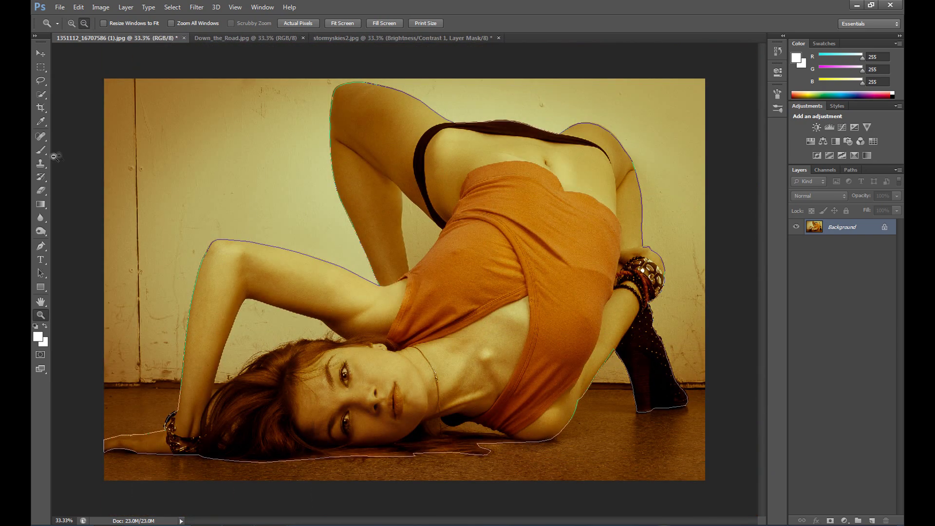
left_click(43, 247)
right_click(461, 325)
left_click(512, 119)
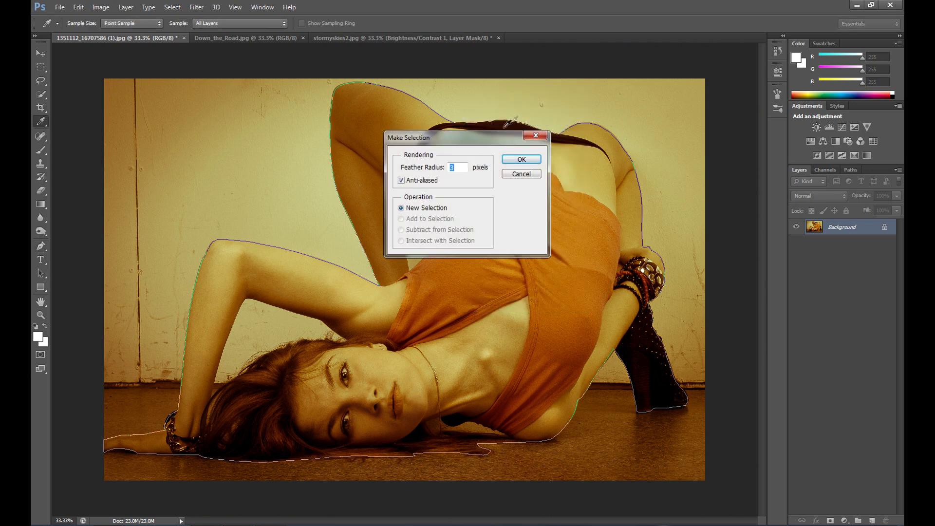
left_click(514, 162)
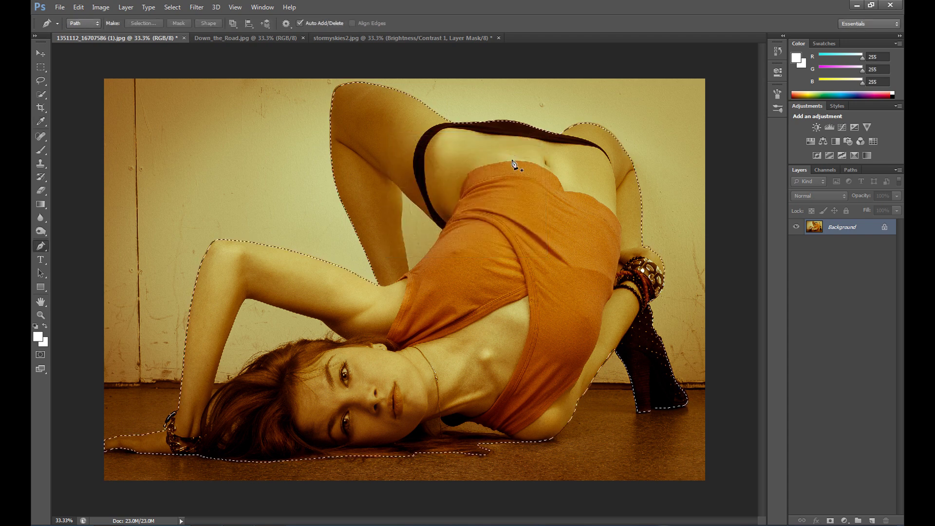
Copy the selected model onto a new layer and hide the Background layer
left_click(40, 67)
right_click(367, 320)
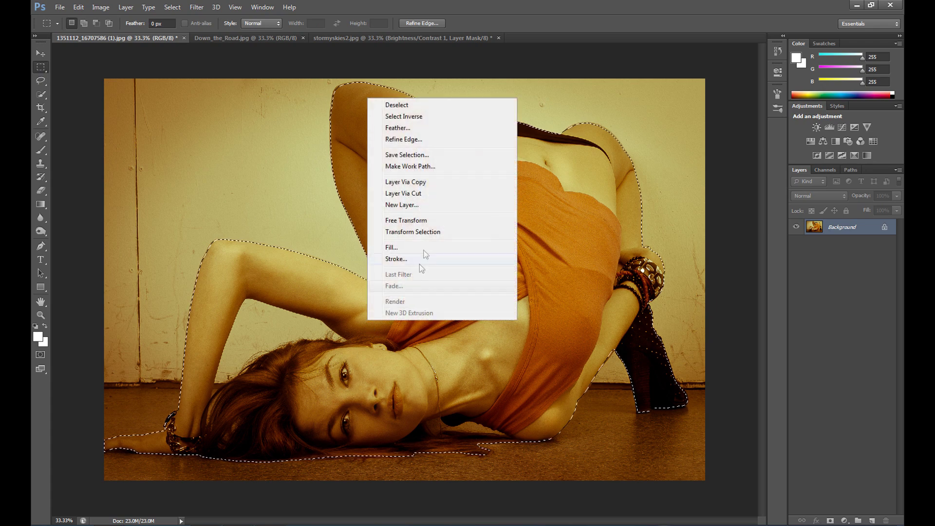
left_click(429, 183)
left_click(796, 244)
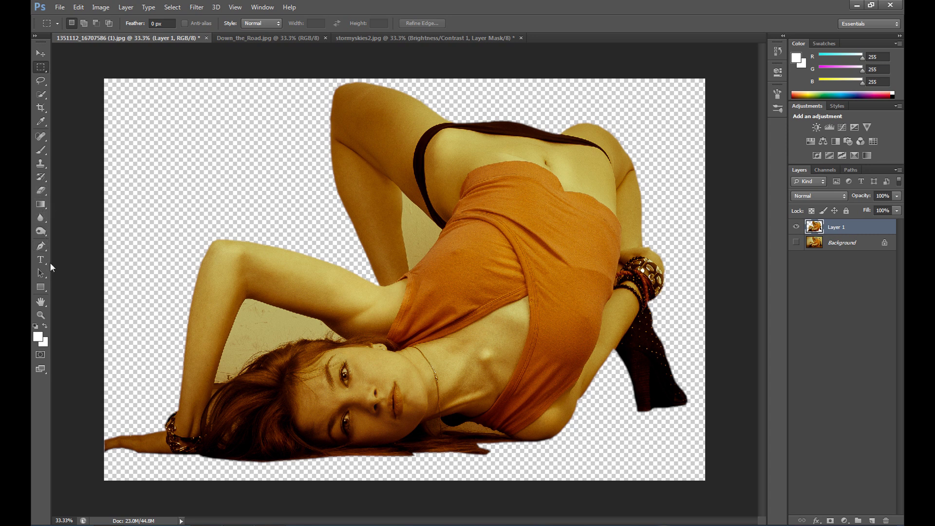
Start a Pen path along the inner edge of the leg, at the leftover wall area between leg and torso
left_click(41, 246)
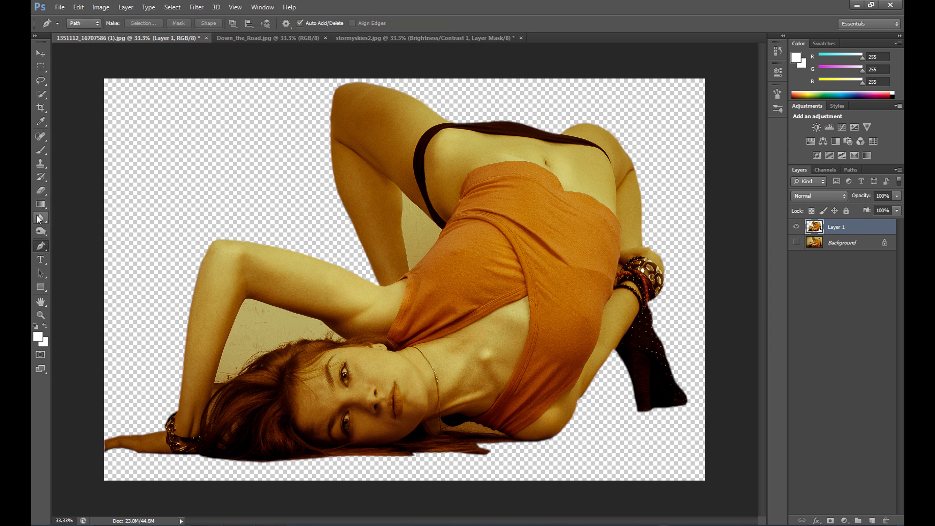
left_click(41, 314)
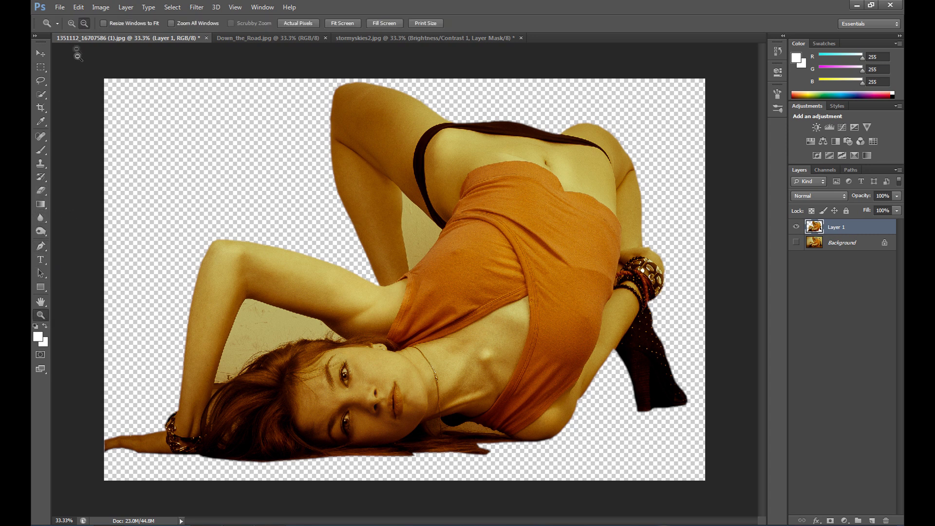
left_click(396, 206)
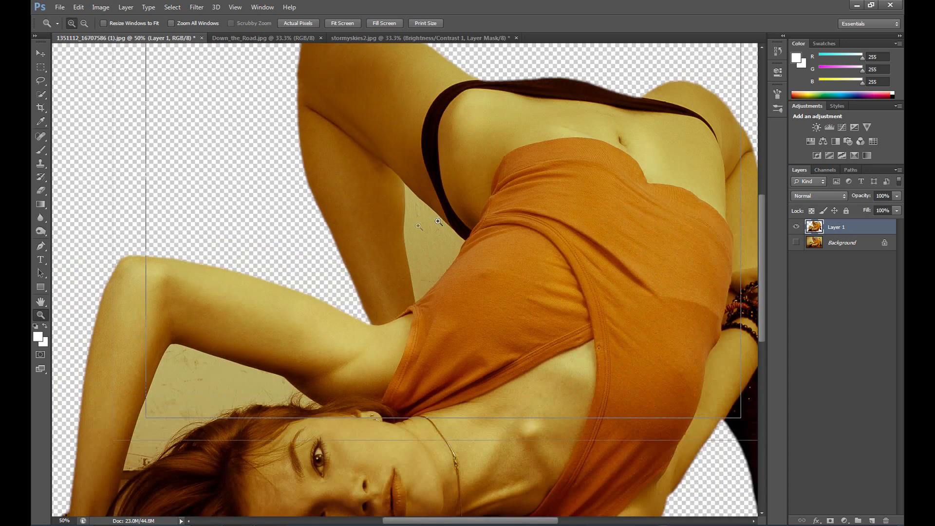
key("p")
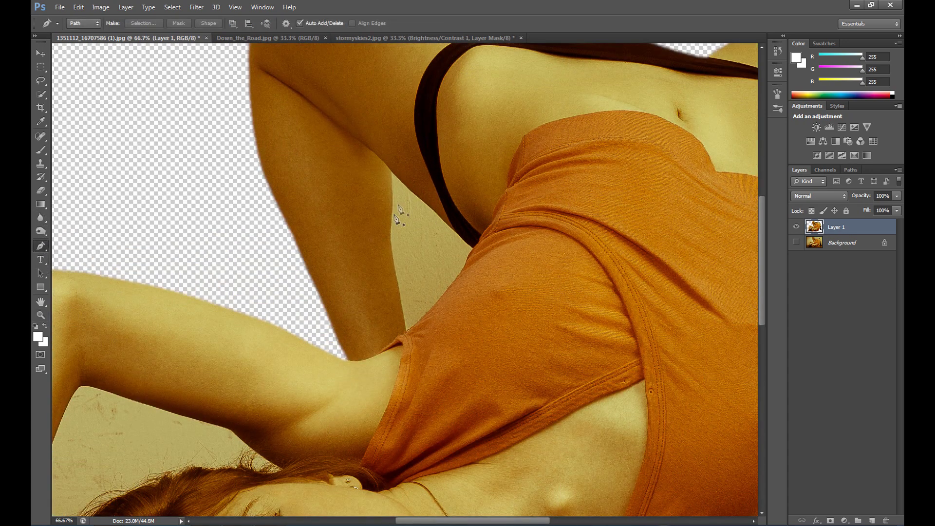
left_click_drag(390, 171, 392, 209)
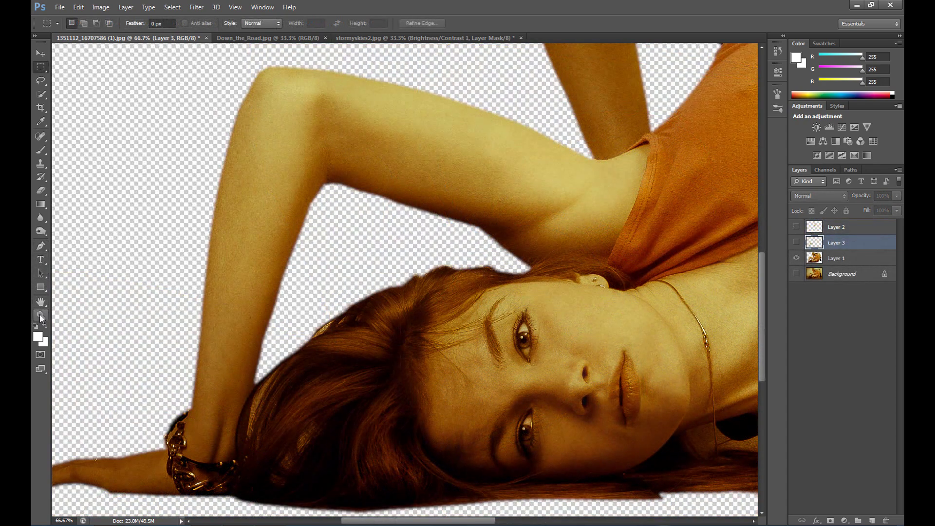
Bring the cut-out model layer into stormyskies2.jpg, accept the colour profile conversion, and place her over the road
left_click(40, 315)
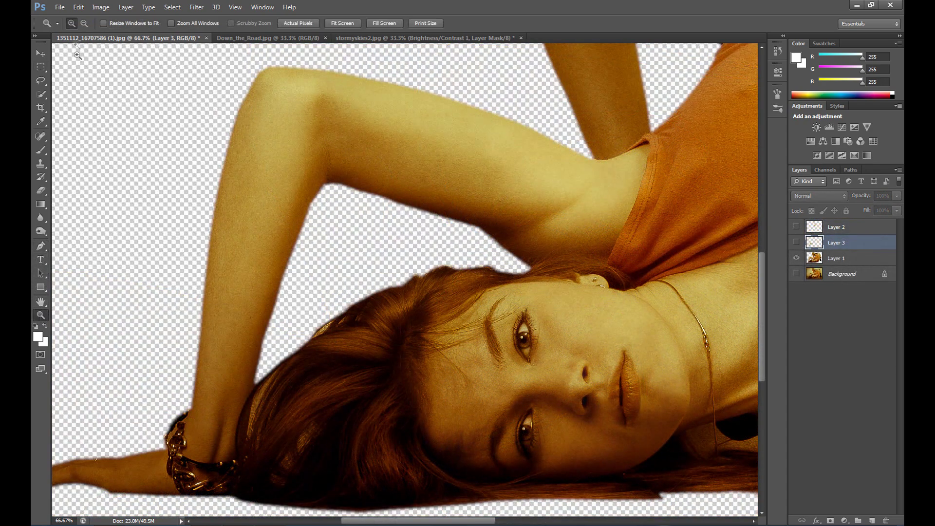
left_click(84, 22)
left_click(600, 304)
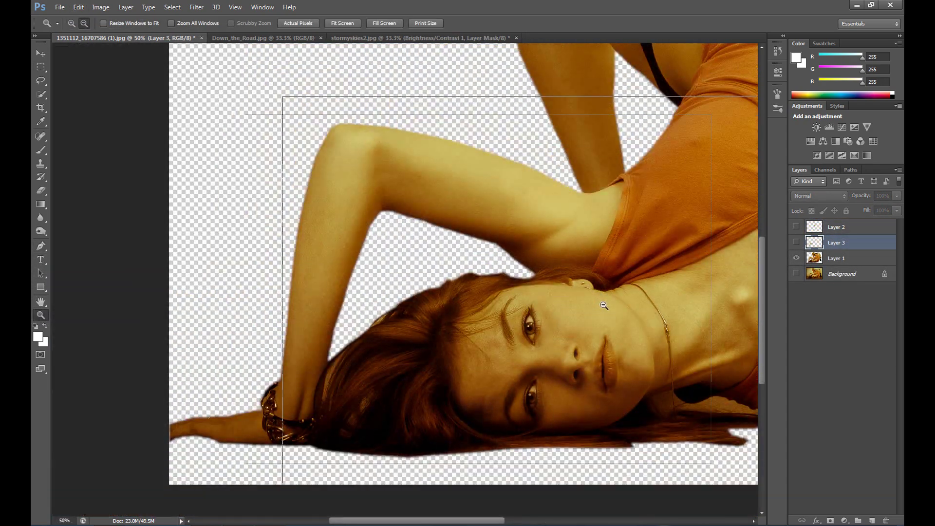
left_click(41, 54)
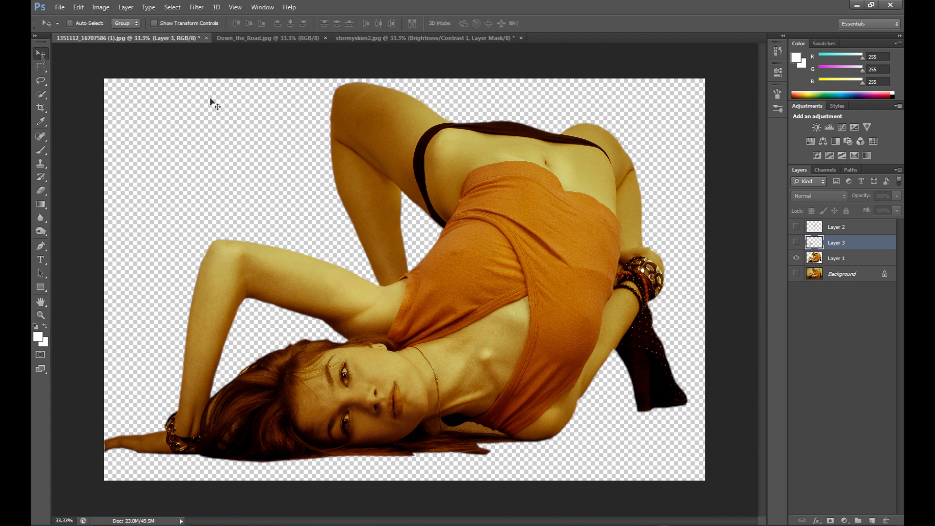
left_click(815, 263)
left_click_drag(375, 290, 358, 241)
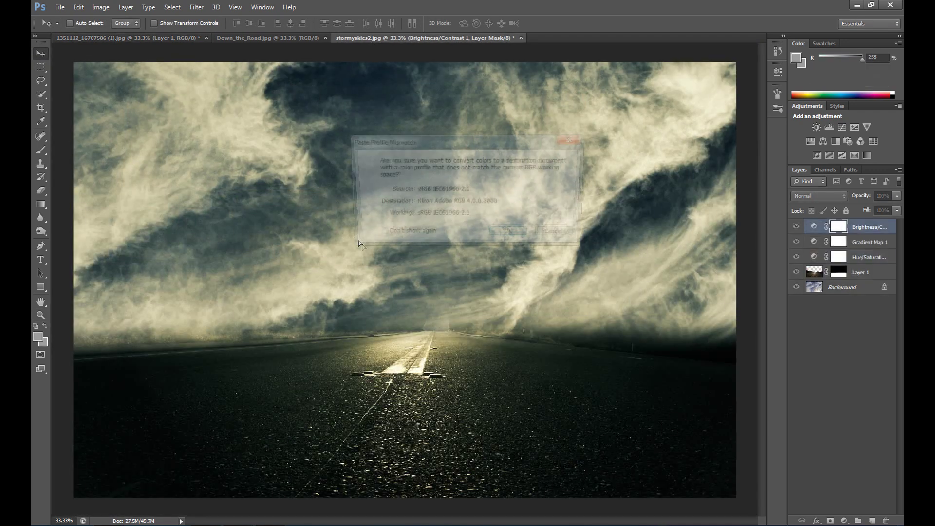
left_click(510, 235)
left_click_drag(422, 292, 421, 322)
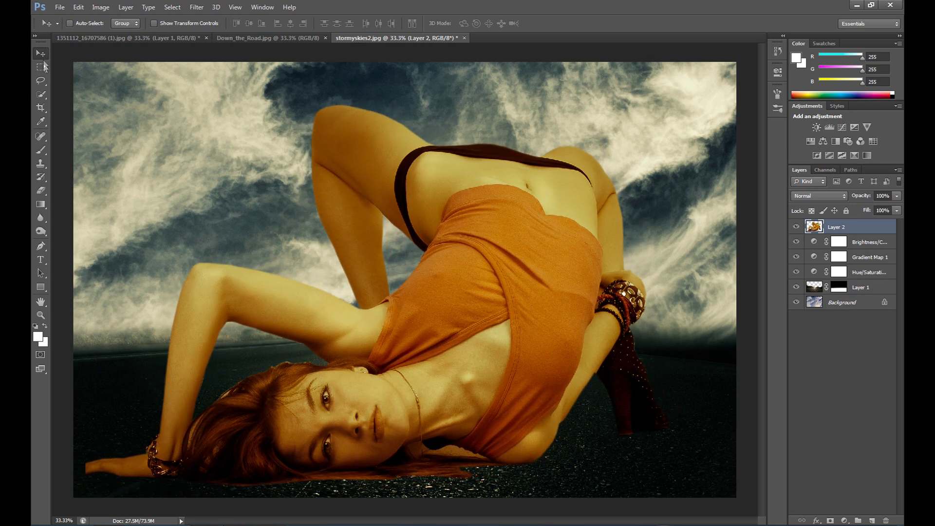
Scale the model to about 81% width and 83% height, apply the transform, and shift her to the road's lower-left area
left_click(41, 67)
right_click(217, 194)
left_click(296, 287)
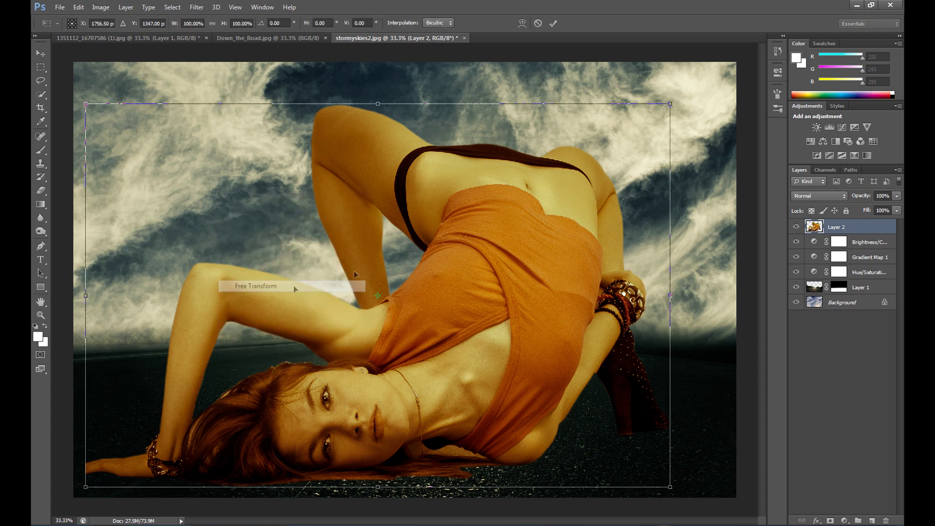
left_click_drag(670, 103, 561, 169)
left_click(43, 68)
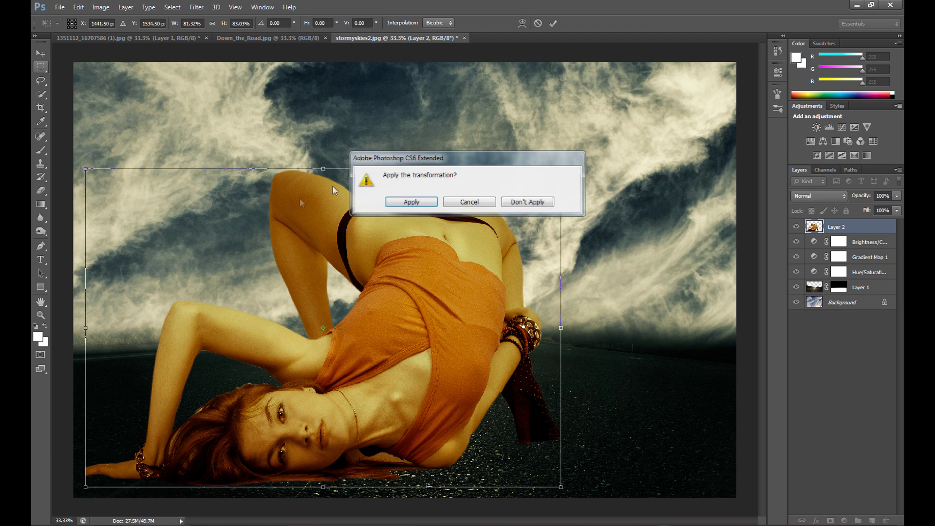
key("Return")
left_click(45, 54)
mouse_move(396, 364)
left_mouse_down()
mouse_move(357, 363)
mouse_move(384, 365)
left_mouse_up()
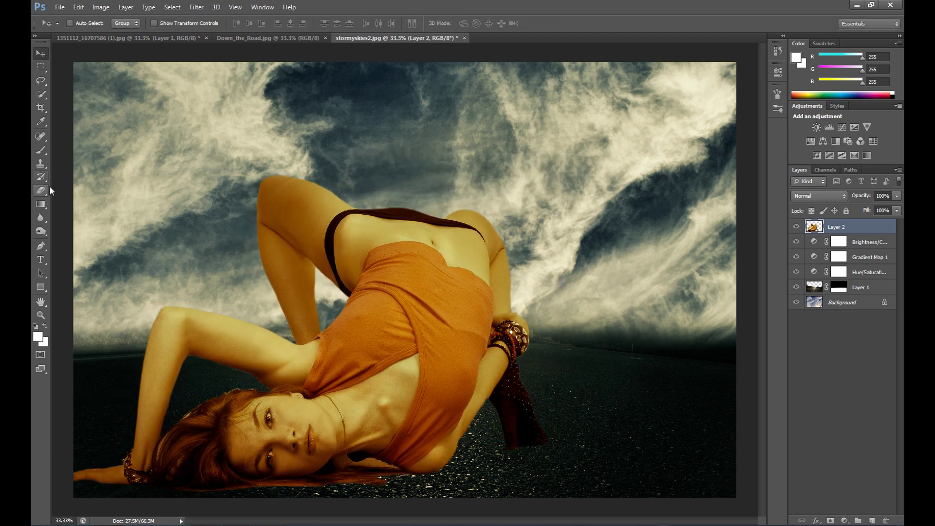
Set up the Eraser with a soft 72 px brush at 0% hardness
left_click(48, 188)
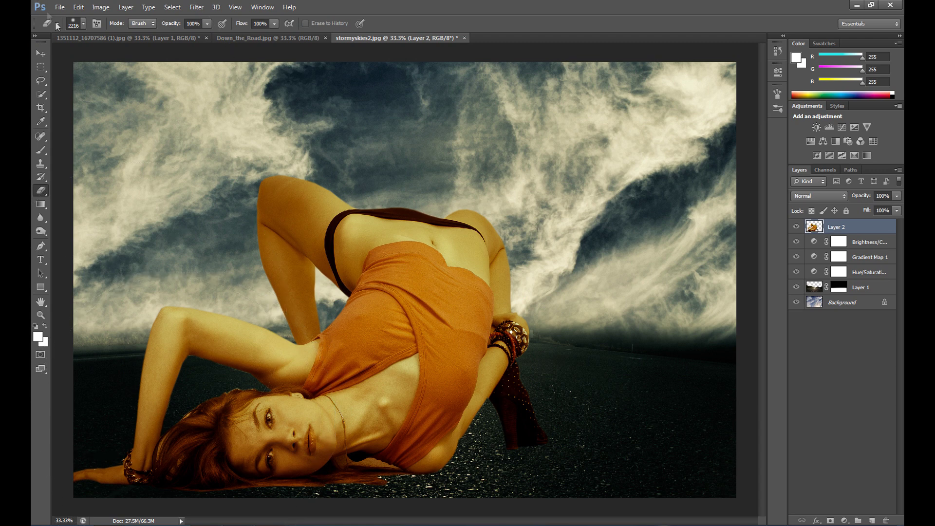
left_click(79, 25)
left_click(81, 57)
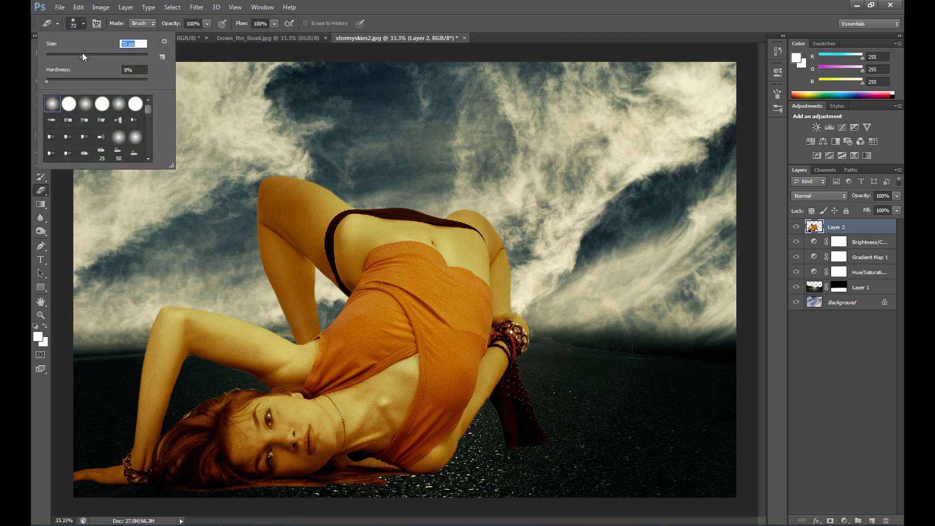
left_click(82, 25)
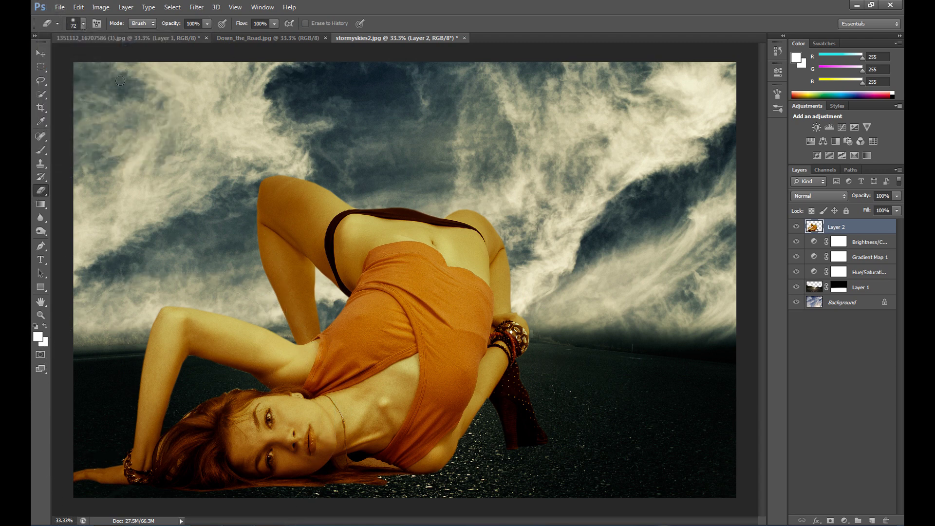
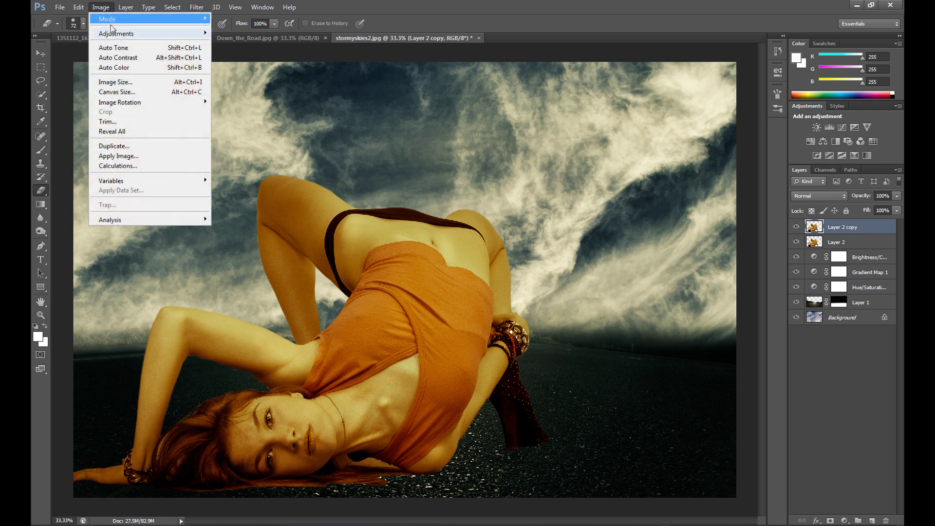
Desaturate the duplicate model layer and set its blend mode to Screen
mouse_move(121, 33)
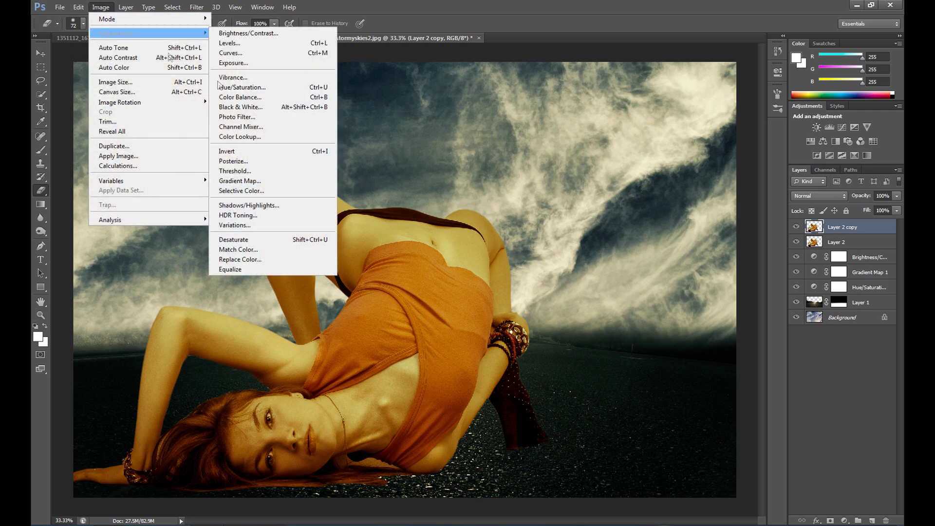
left_click(263, 240)
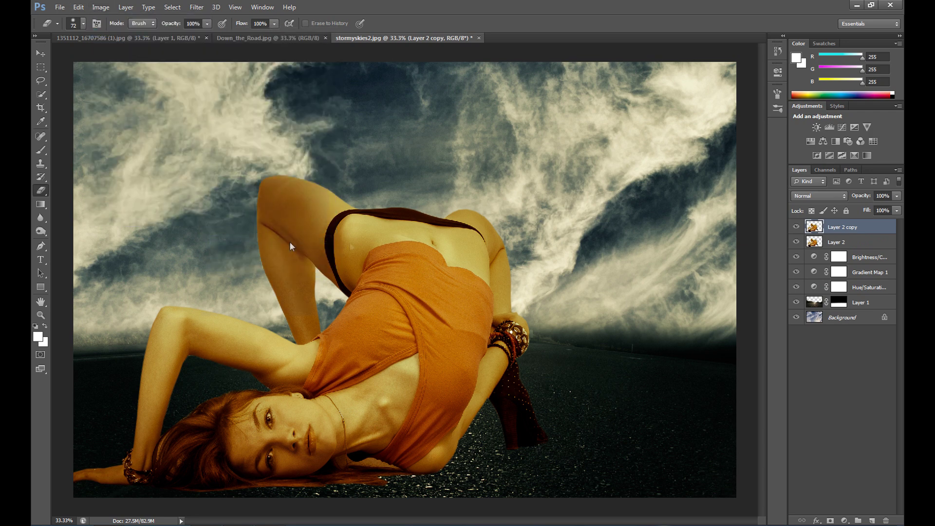
left_click(813, 198)
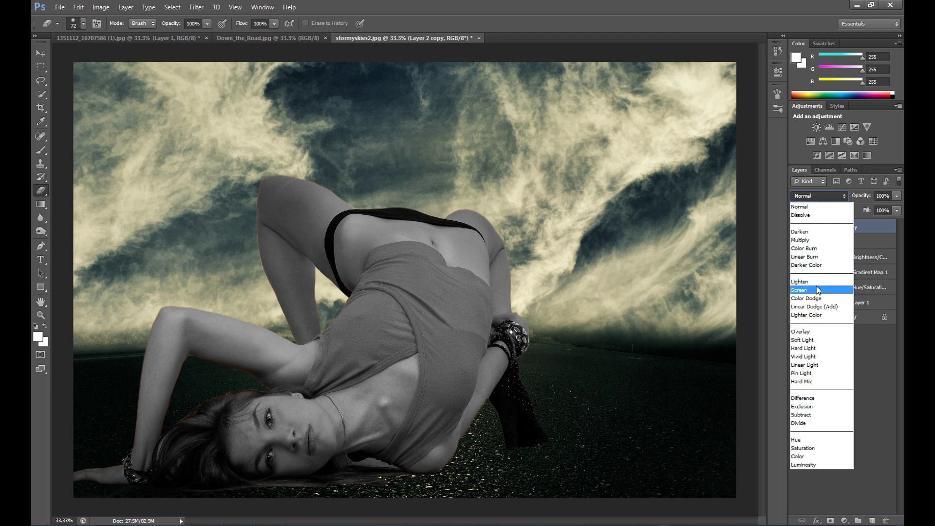
left_click(818, 290)
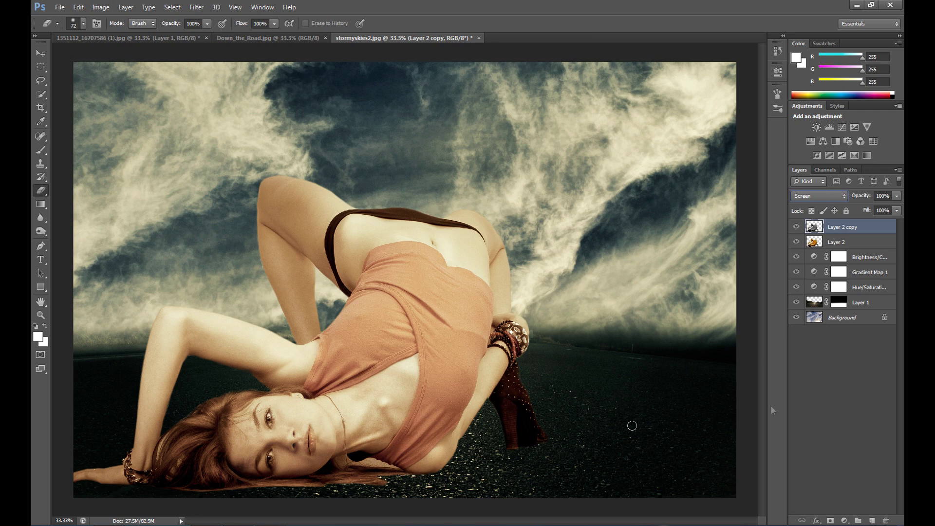
Merge the Screen-blended copy with the original model layer beneath it
left_click(842, 245, "shift")
right_click(843, 245)
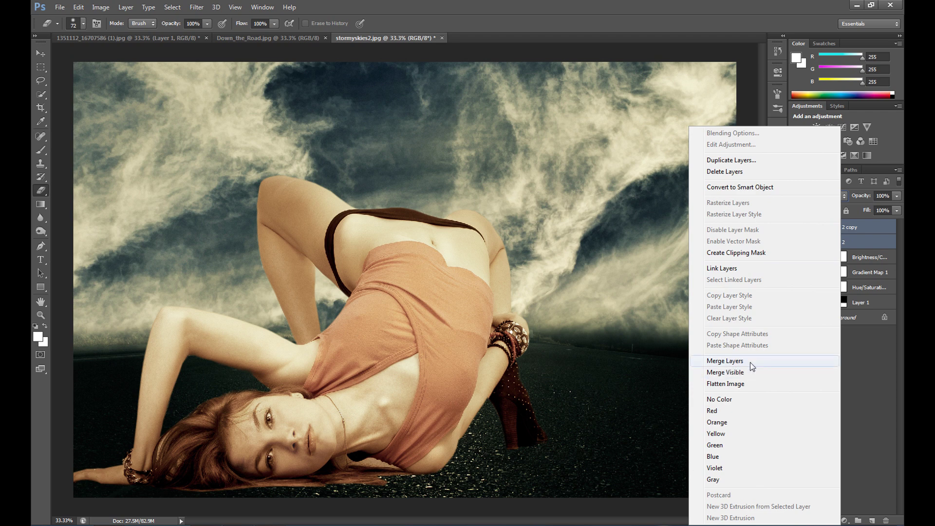
left_click(756, 361)
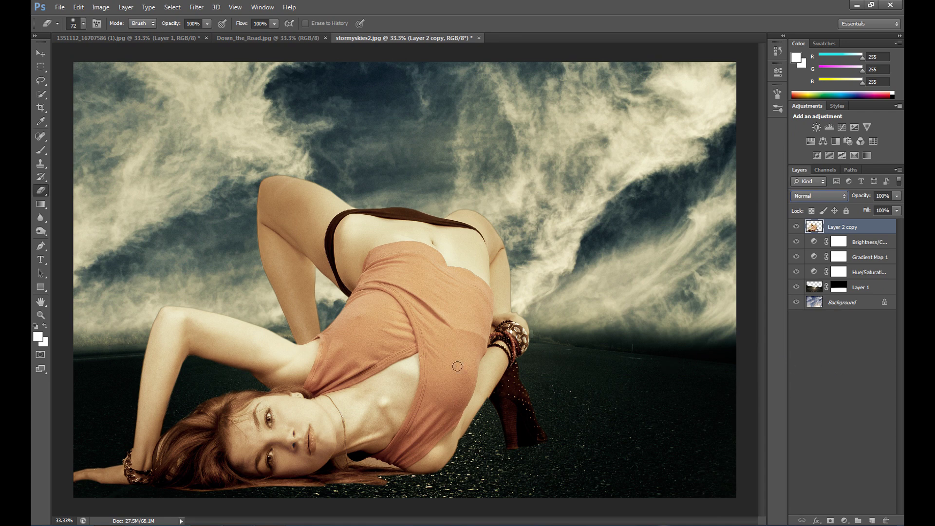
Load the merged model layer's outline as a selection
left_click(845, 521)
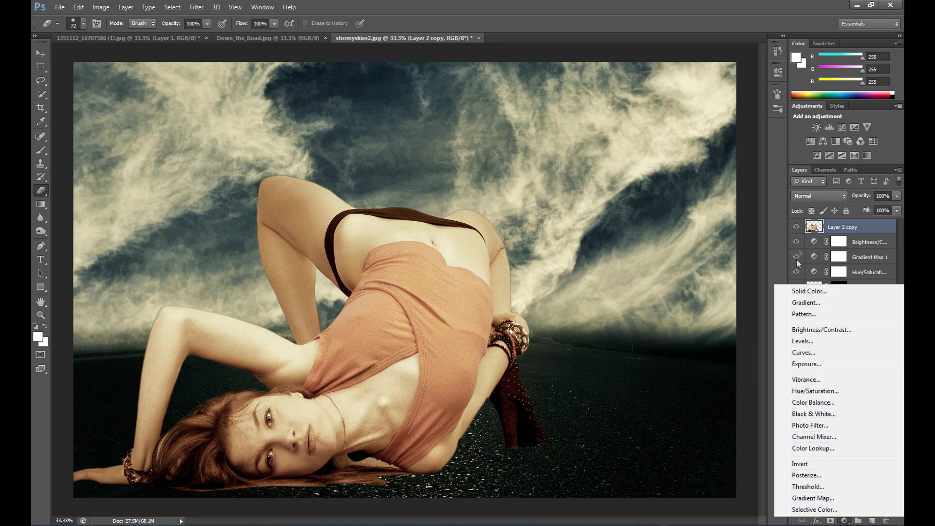
left_click(811, 228)
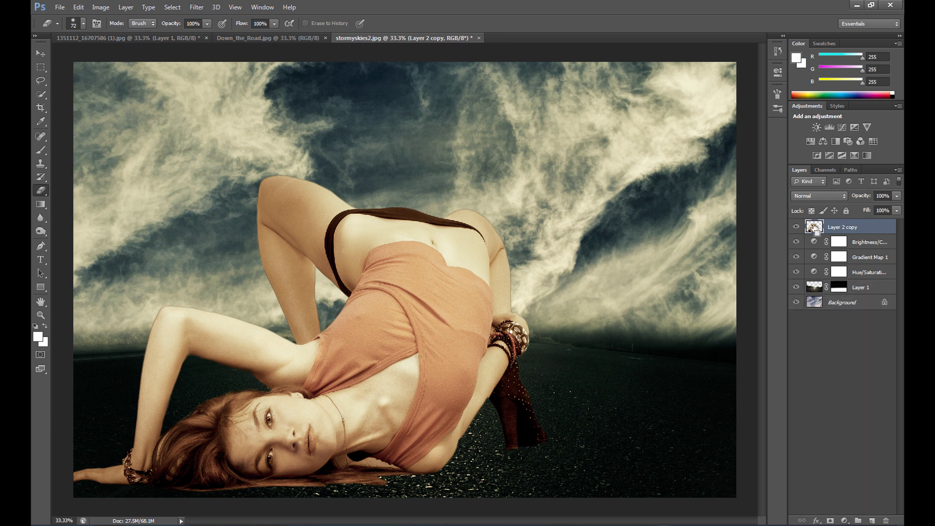
left_click(815, 229, "ctrl")
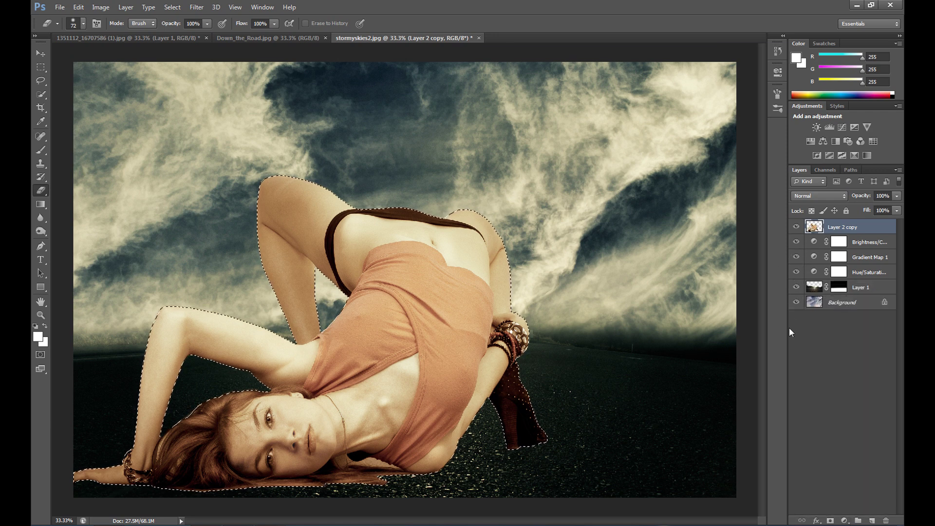
Add a Hue/Saturation adjustment limited to the selected model and lower its saturation to about -54
left_click(845, 520)
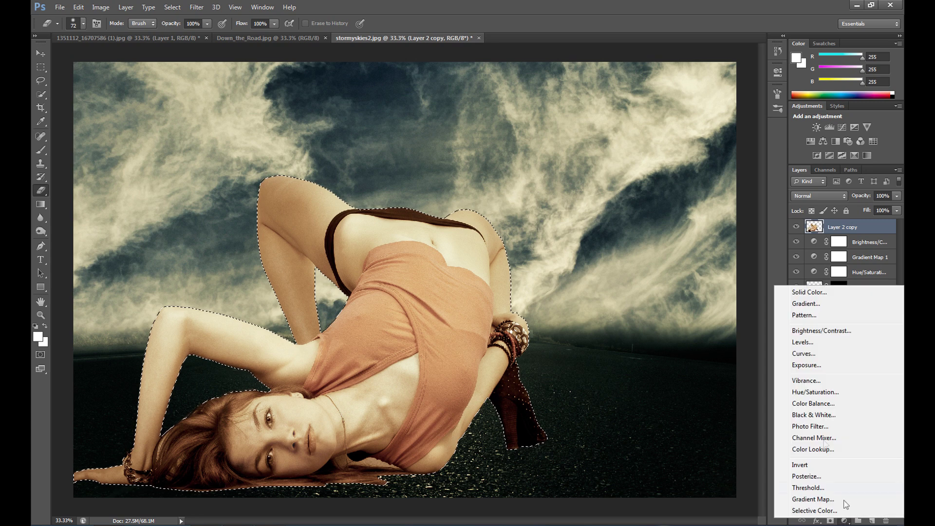
left_click(825, 395)
left_click_drag(663, 156, 655, 155)
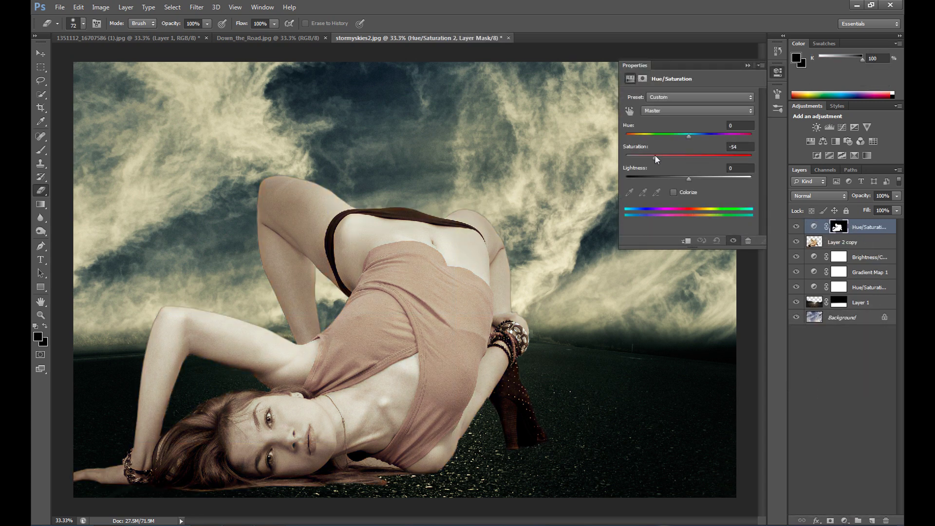
left_click_drag(655, 155, 654, 155)
left_click(748, 65)
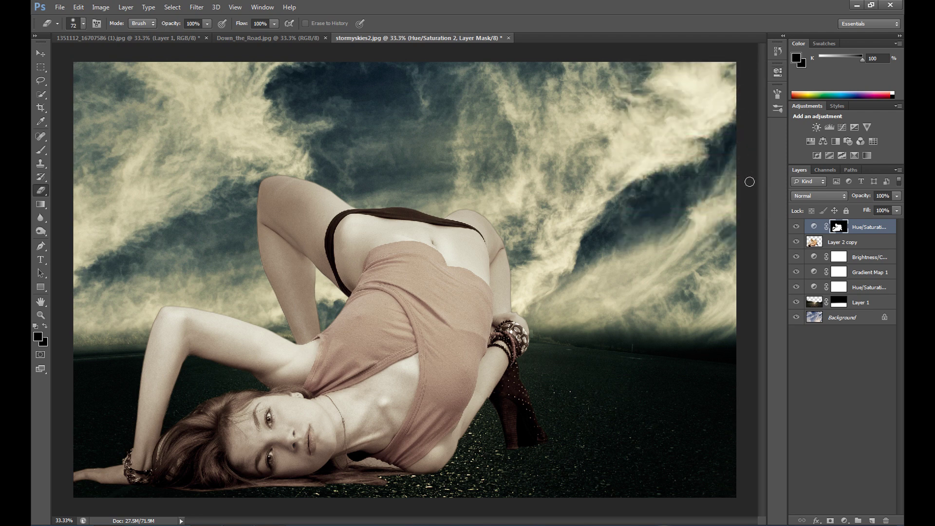
Load the model layer's outline as a selection and add a Gradient Map limited to it, using the Black, White preset
left_click(813, 244)
left_click(815, 246, "ctrl")
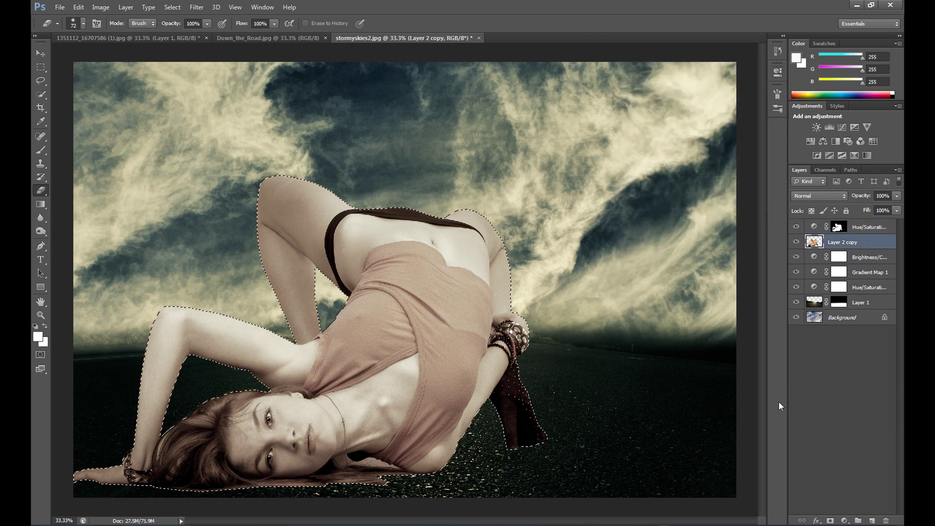
left_click(844, 520)
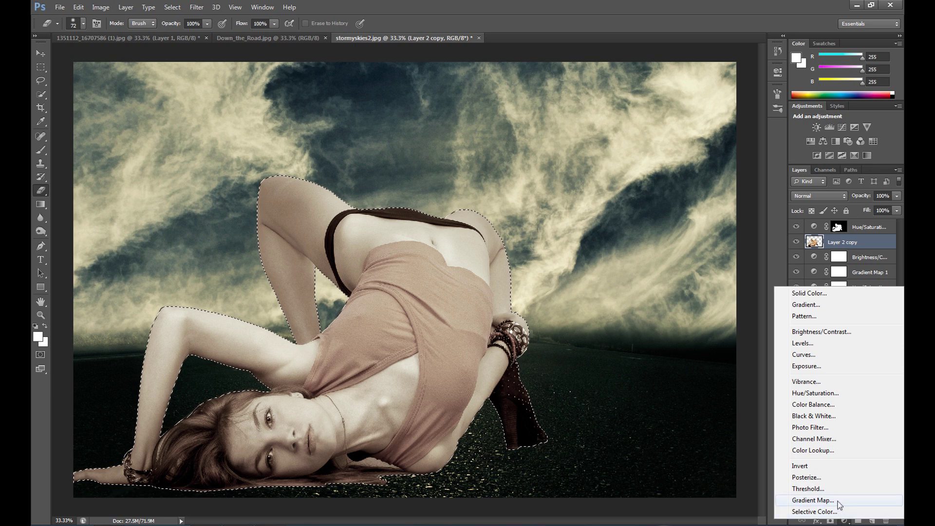
left_click(813, 500)
left_click(631, 100)
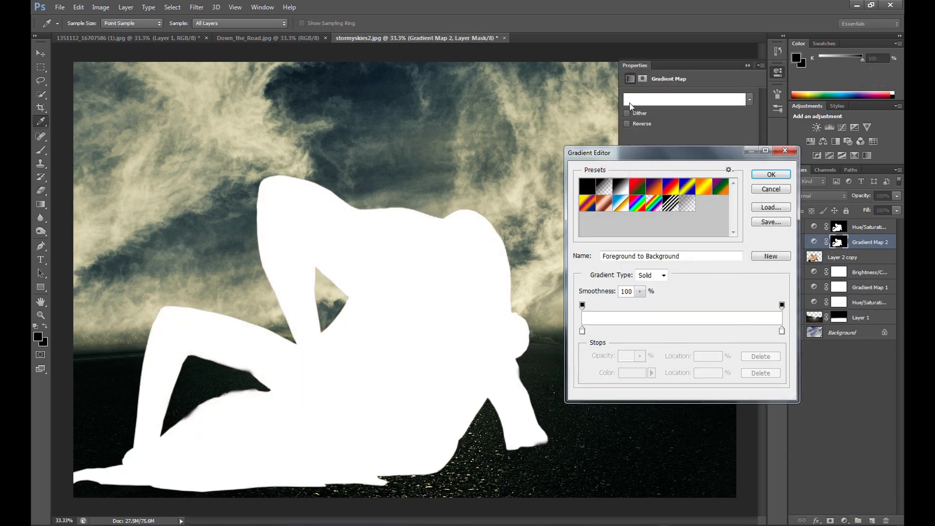
left_click(620, 192)
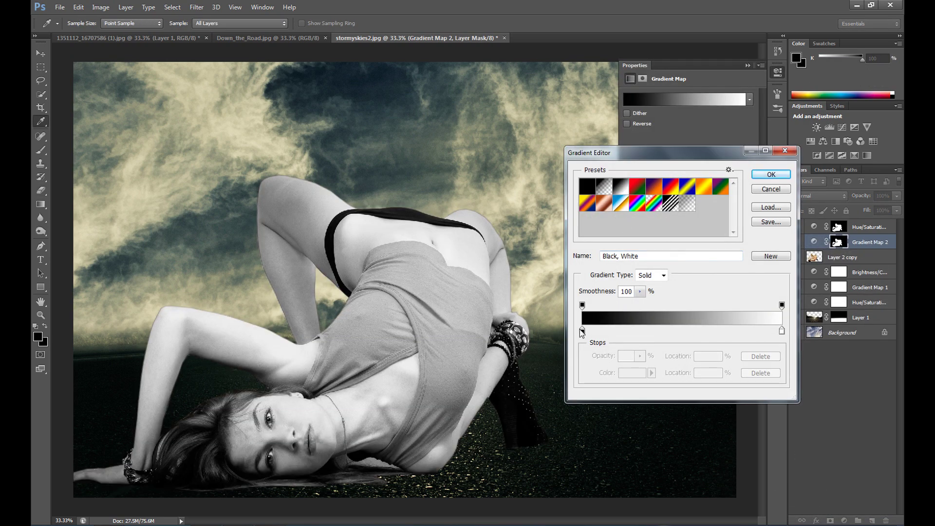
Change the black stop of the model's gradient map to a dark, muted teal
left_click(582, 331)
left_click(627, 374)
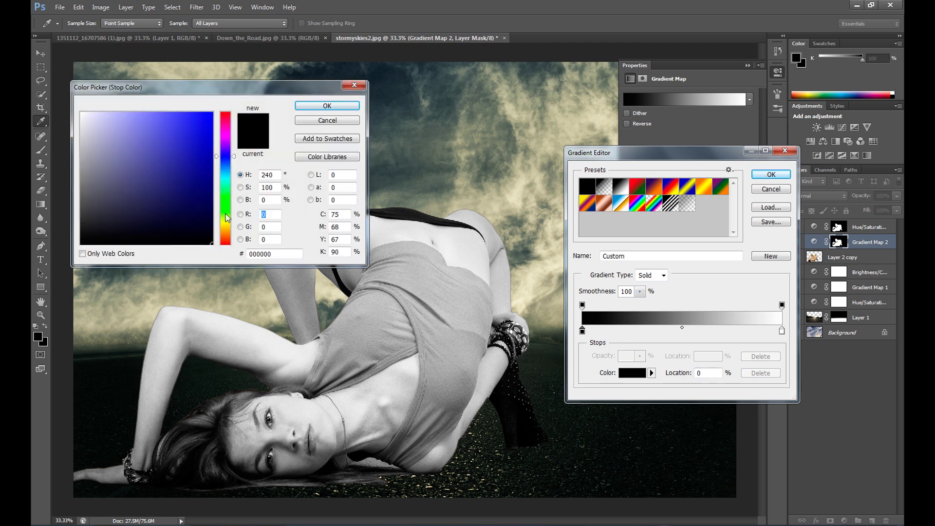
left_click(227, 178)
left_click_drag(141, 184, 126, 191)
left_click(127, 192)
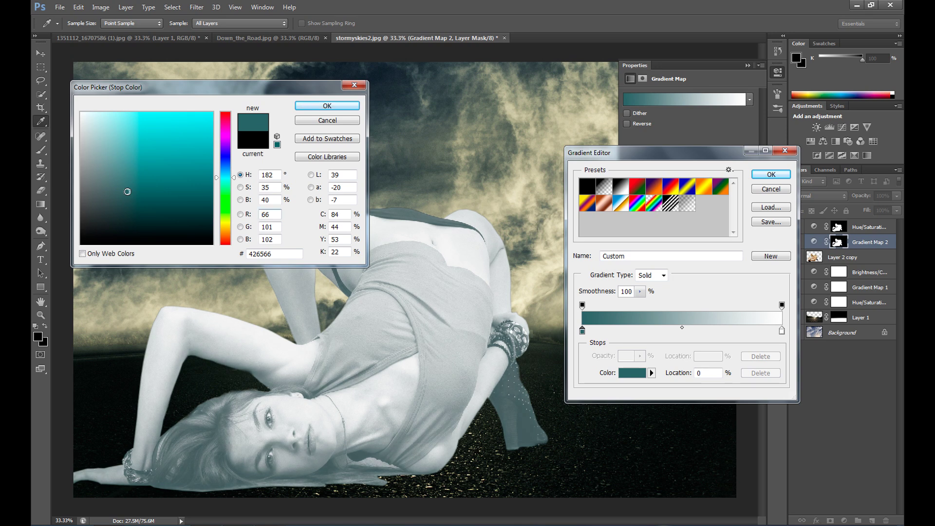
left_click_drag(128, 193, 133, 204)
left_click(327, 106)
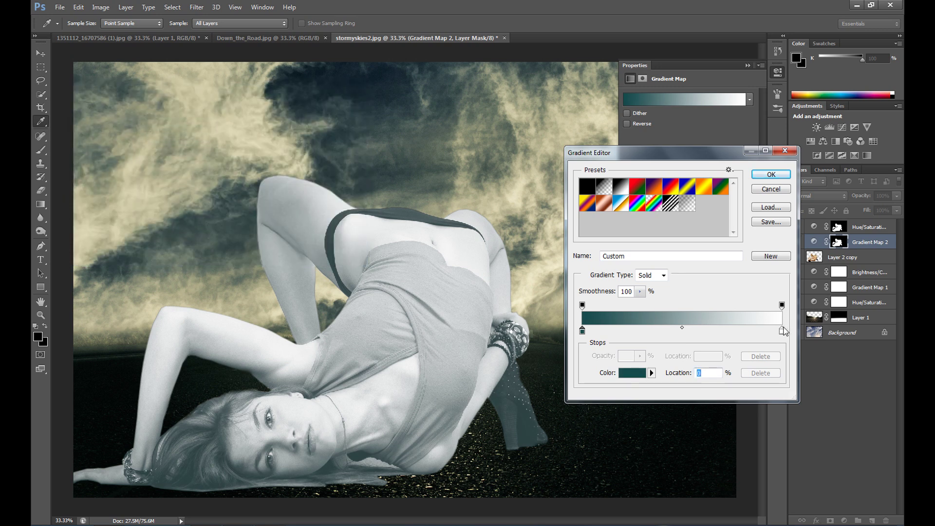
Change the white stop of the model's gradient map to a muted tan brown and accept the gradient
double_click(782, 331)
left_click_drag(218, 223, 218, 231)
left_click(148, 188)
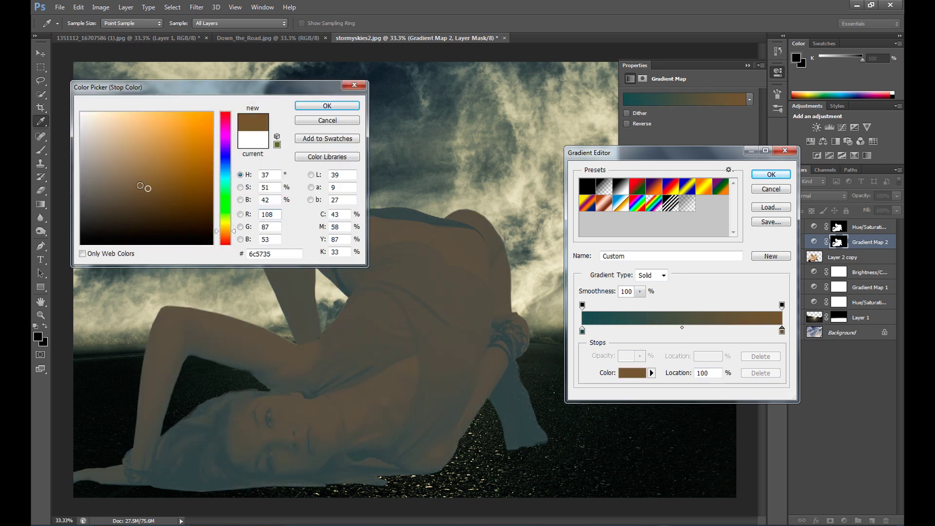
left_click_drag(126, 188, 125, 144)
left_click(138, 161)
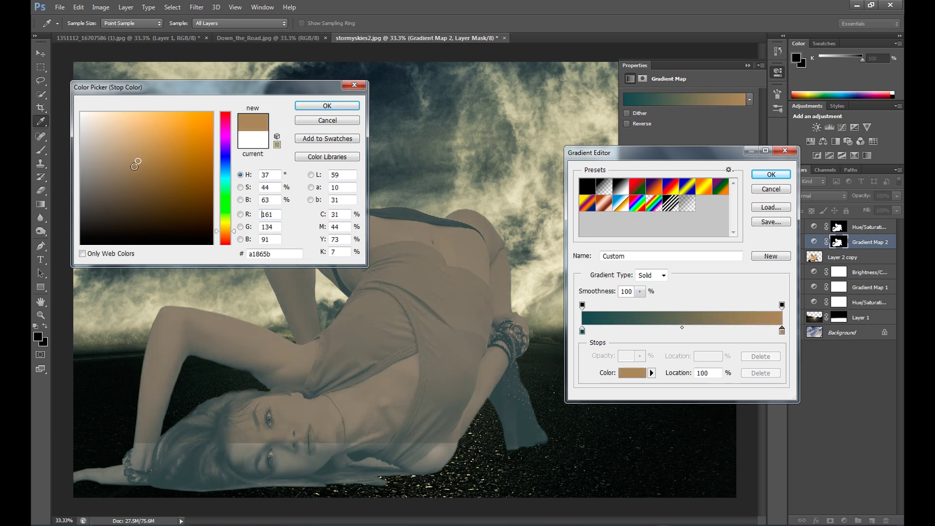
key("Return")
key("Return")
Set the blend mode of the model's gradient map layer to Hard Light
key("e")
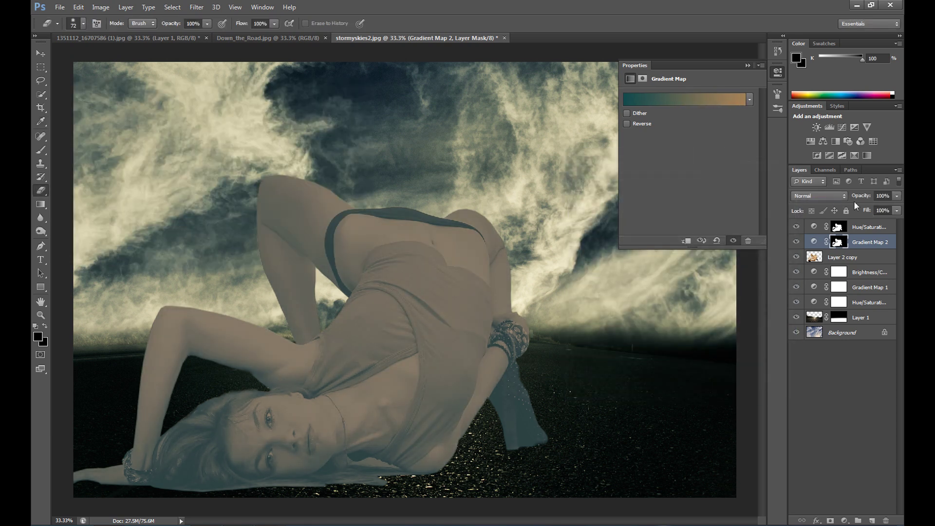
left_click(849, 198)
left_click(816, 347)
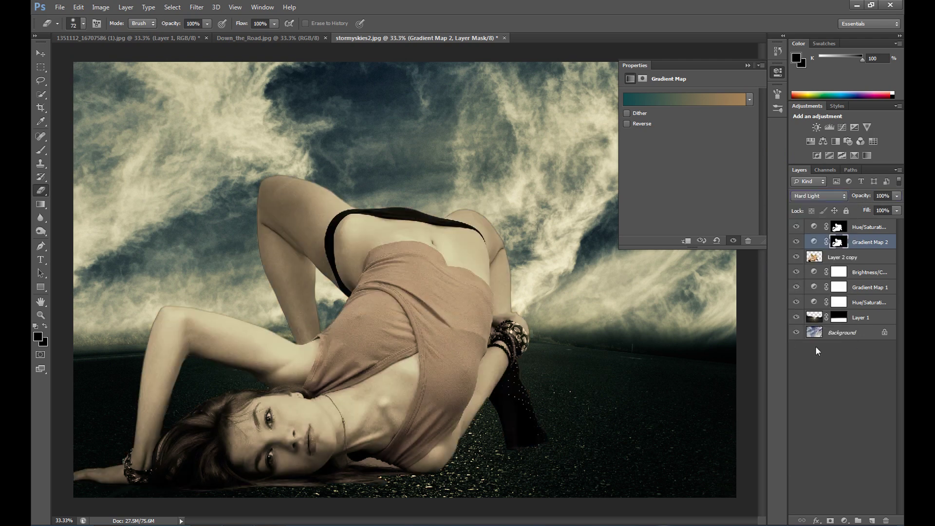
left_click(745, 64)
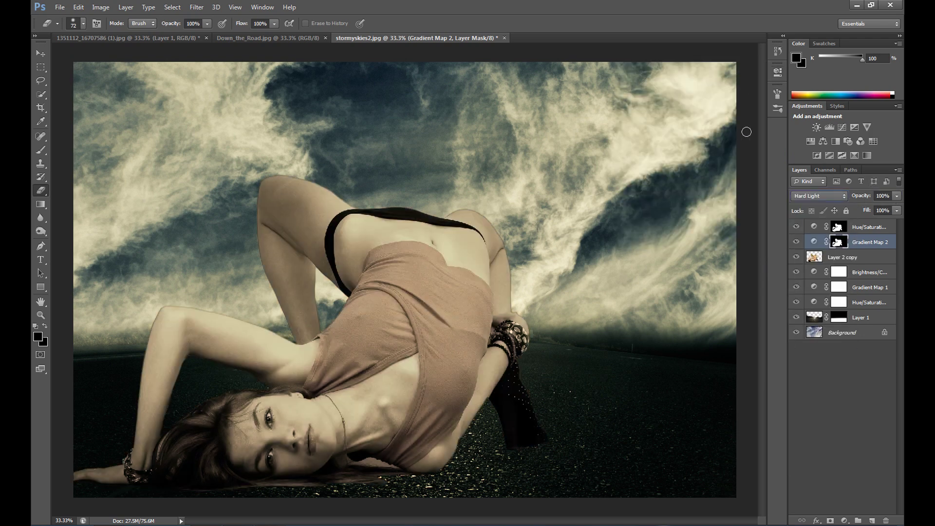
left_click(846, 258)
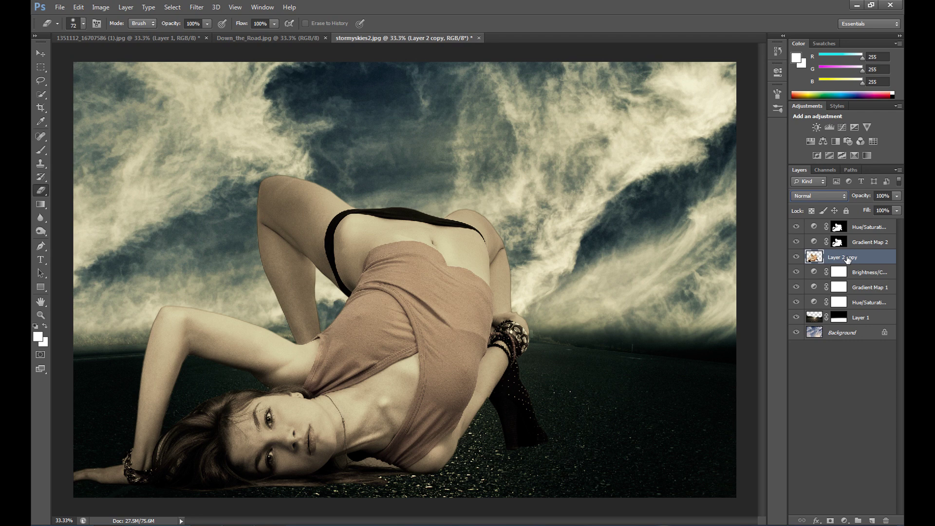
left_click(40, 149)
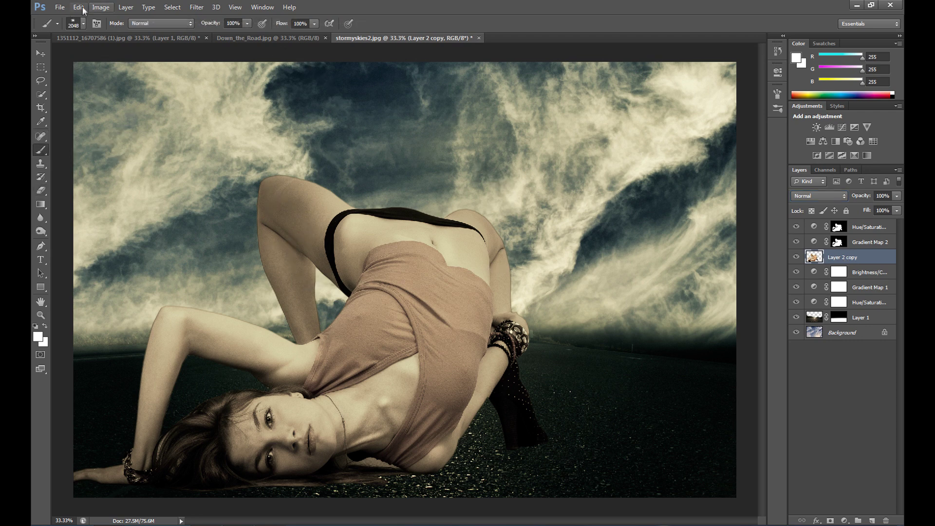
left_click(84, 24)
scroll(153, 101, "up", 10)
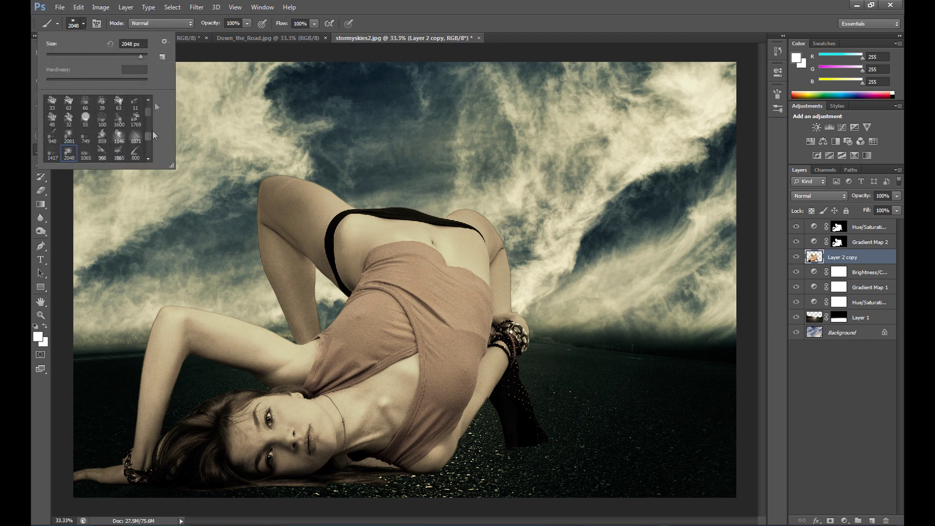
left_click(68, 104)
left_click(85, 23)
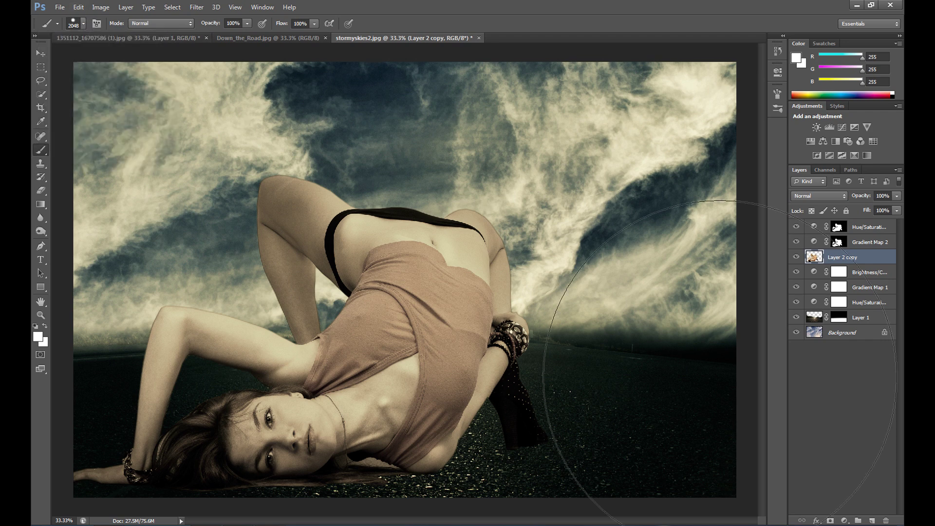
Duplicate the cut-out model layer
left_click(40, 53)
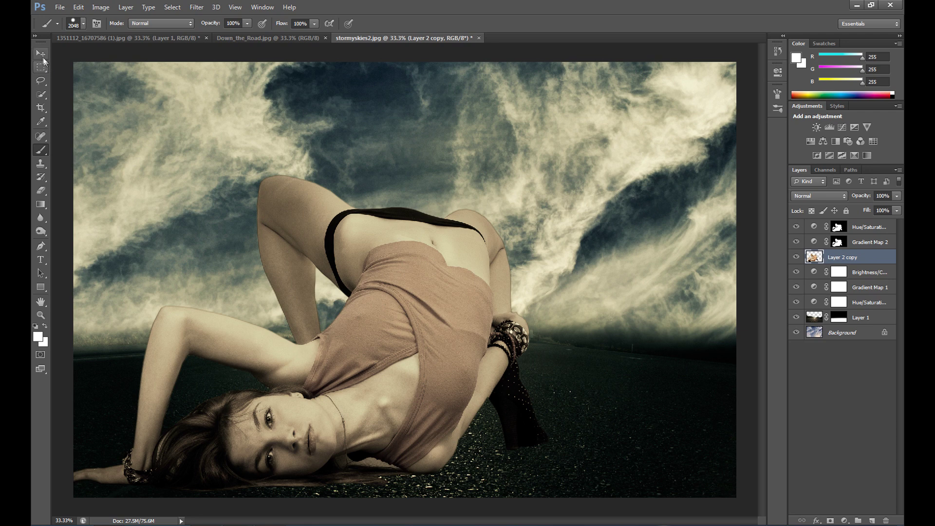
right_click(862, 258)
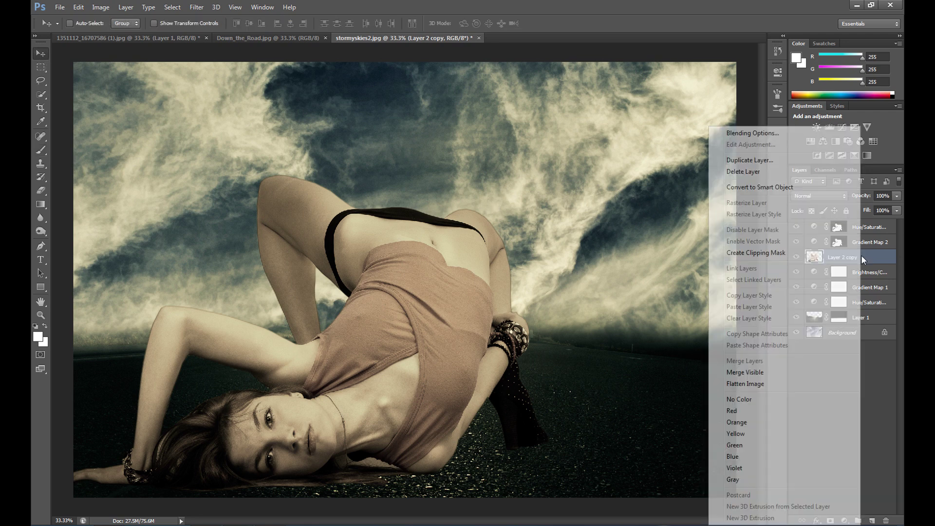
left_click(779, 166)
left_click(555, 167)
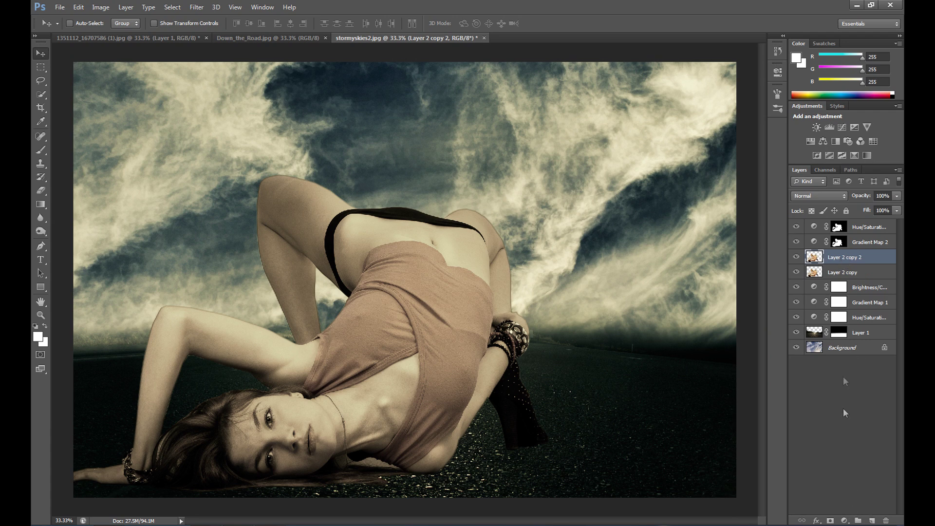
Add a Hue/Saturation adjustment limited to the duplicated model's outline, with Saturation -100 and Lightness -100, for a black silhouette
left_click(814, 257, "ctrl")
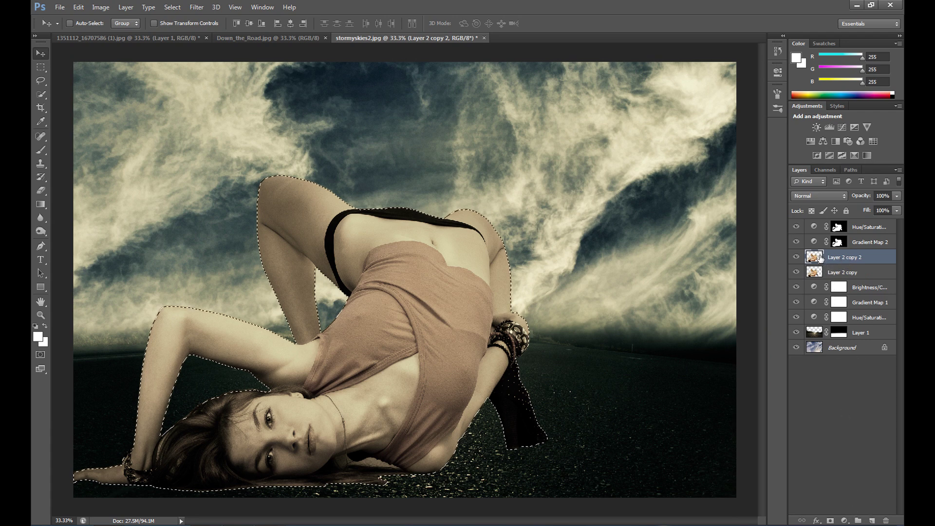
left_click(845, 520)
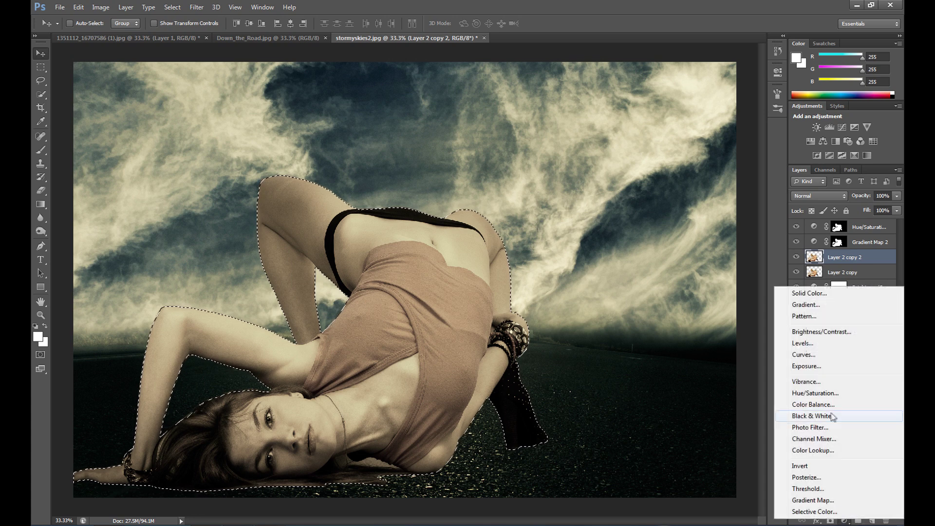
left_click(815, 394)
left_click_drag(657, 157, 586, 153)
left_click_drag(642, 177, 626, 178)
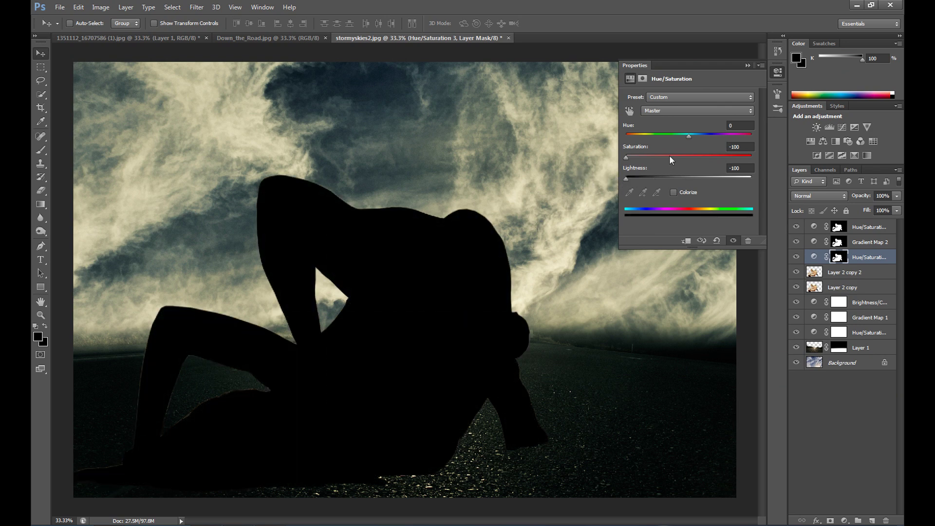
left_click(748, 65)
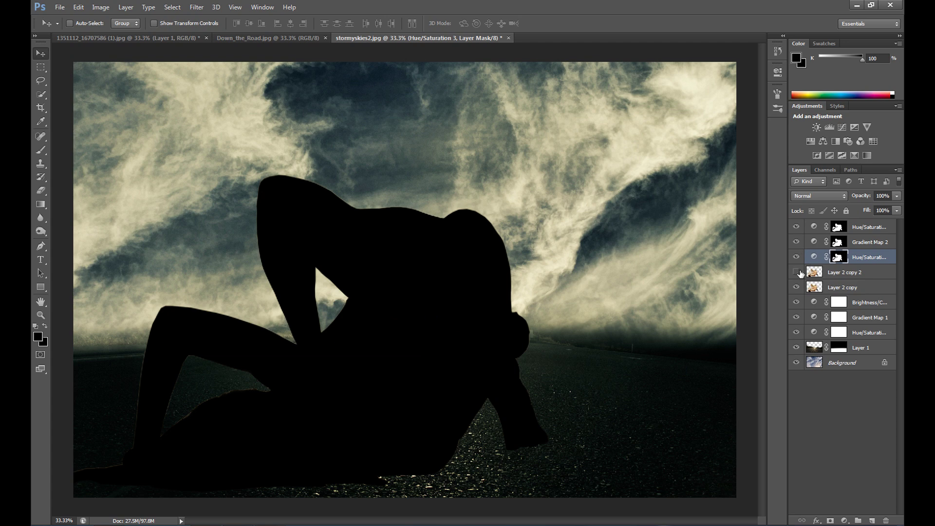
Free-transform the silhouette's mask to about -41% height, flipping it vertically, and place it beneath the model as a cast shadow
left_click(41, 67)
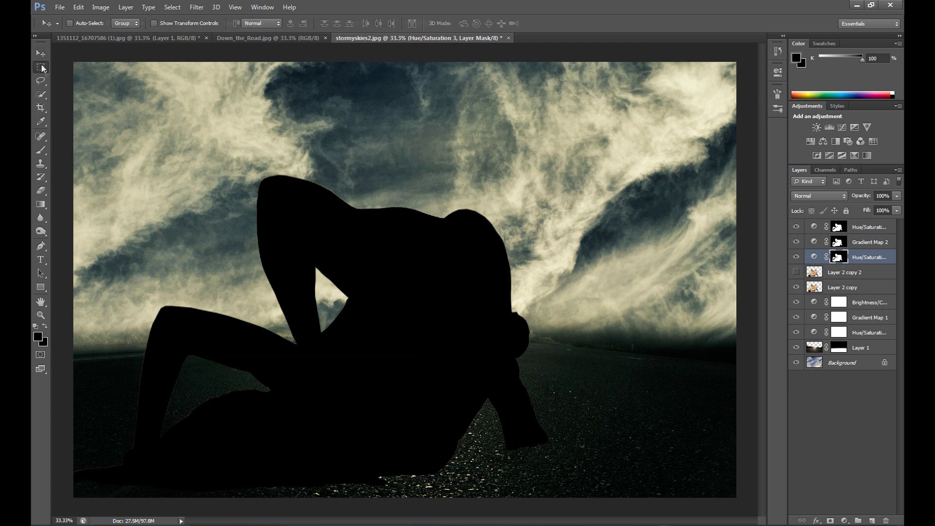
right_click(330, 314)
left_click(369, 405)
left_click_drag(407, 257, 404, 210)
left_click_drag(337, 92, 337, 515)
mouse_move(405, 468)
left_mouse_down()
mouse_move(379, 477)
mouse_move(396, 472)
left_mouse_up()
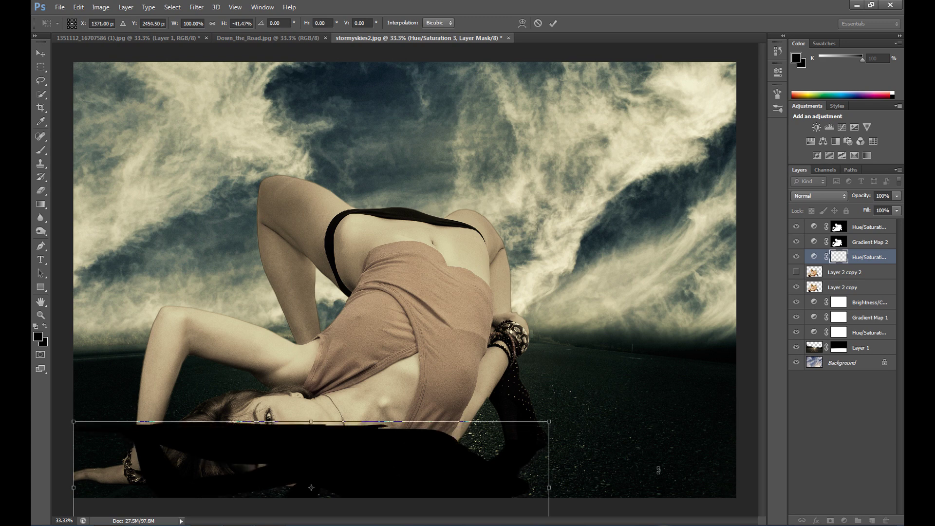
key("e")
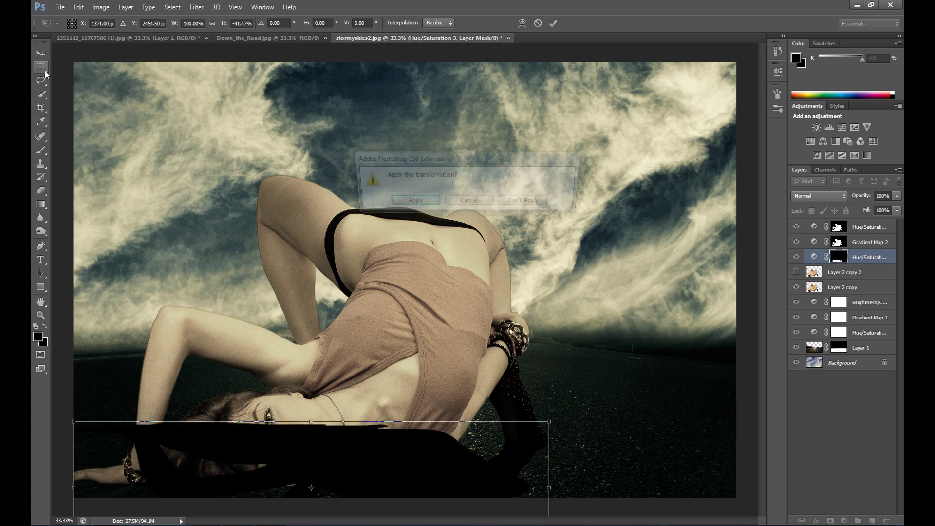
key("Return")
Erase the parts of the shadow that cover the model's head, arm and body, using a soft 380 px eraser
left_click(83, 23)
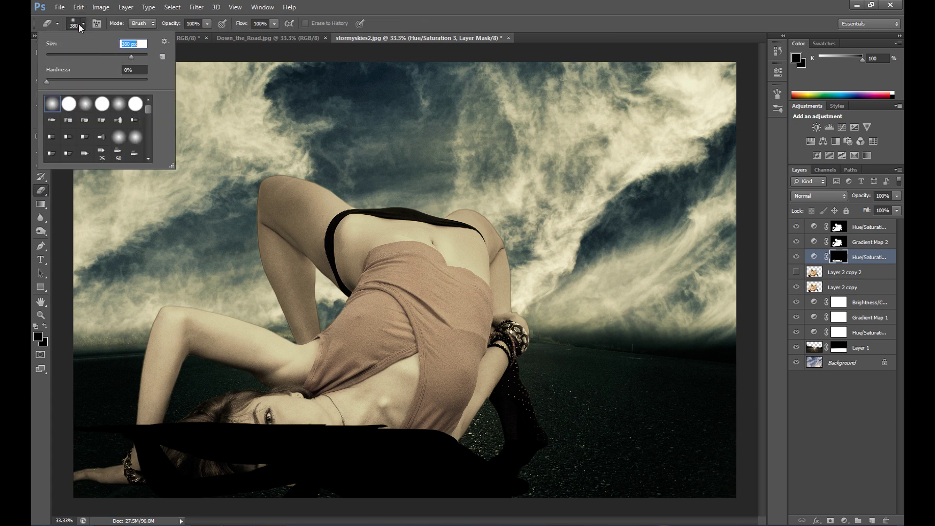
left_click(157, 434)
mouse_move(157, 434)
left_mouse_down()
mouse_move(88, 428)
mouse_move(389, 439)
mouse_move(450, 426)
mouse_move(161, 450)
mouse_move(273, 449)
mouse_move(261, 463)
mouse_move(190, 460)
mouse_move(178, 477)
mouse_move(376, 448)
mouse_move(375, 439)
mouse_move(273, 458)
mouse_move(364, 434)
left_mouse_up()
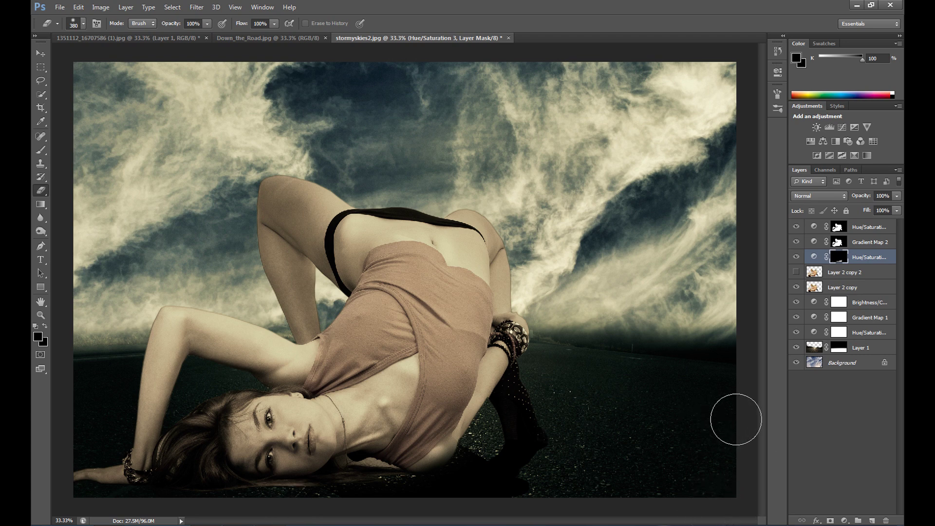
Soften the cast shadow's mask with a Gaussian Blur of 49.7 pixels radius
left_click(197, 7)
mouse_move(232, 112)
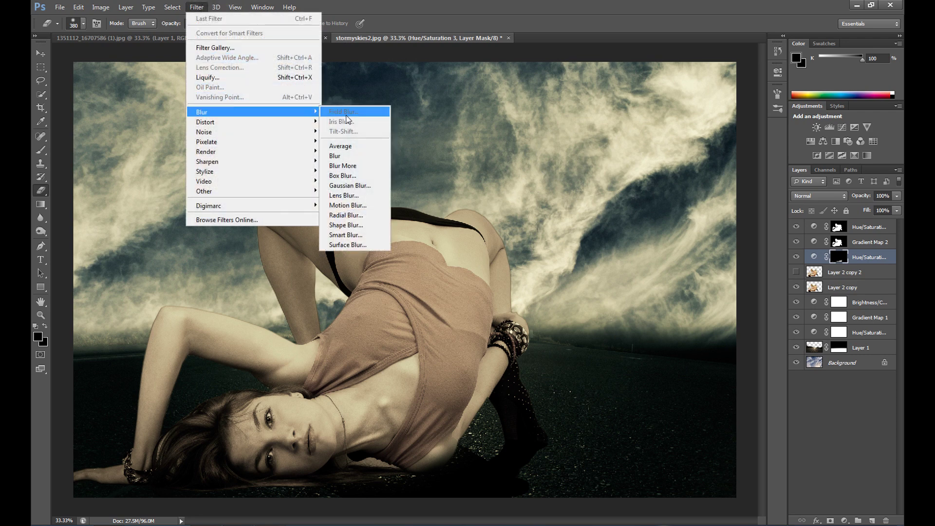
left_click(363, 185)
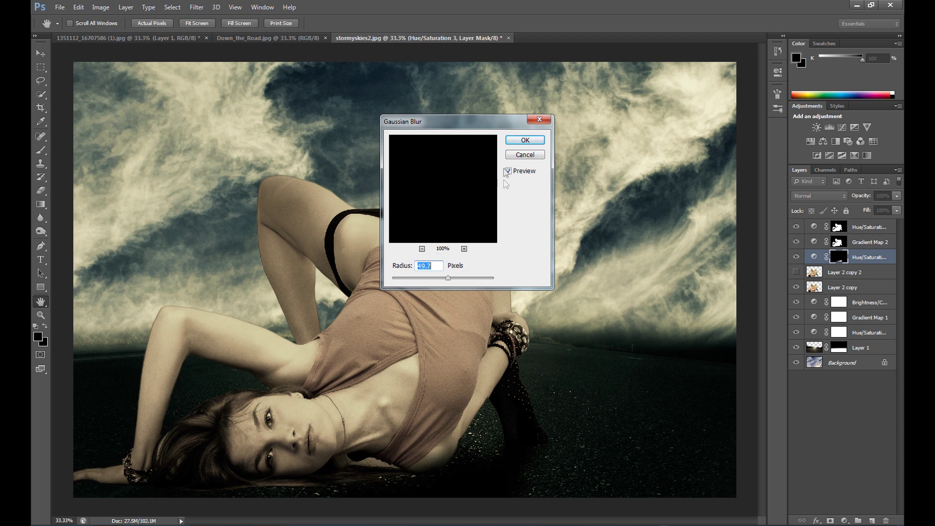
left_click(525, 140)
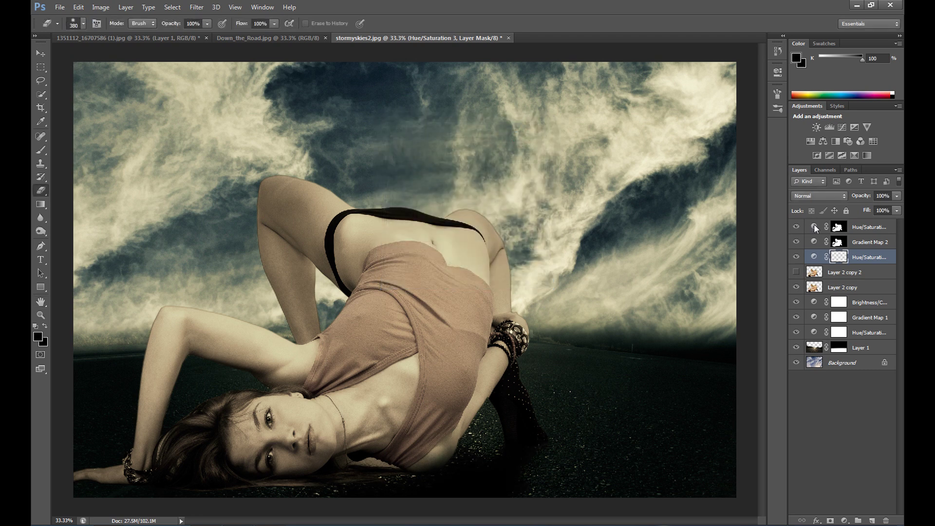
Paint a black contact shadow on the road along the model's shoulder, head and hand, using a soft 189 px brush on a new layer
key("ctrl+shift+alt+n")
key("b")
left_click(78, 23)
left_click(84, 25)
double_click(81, 25)
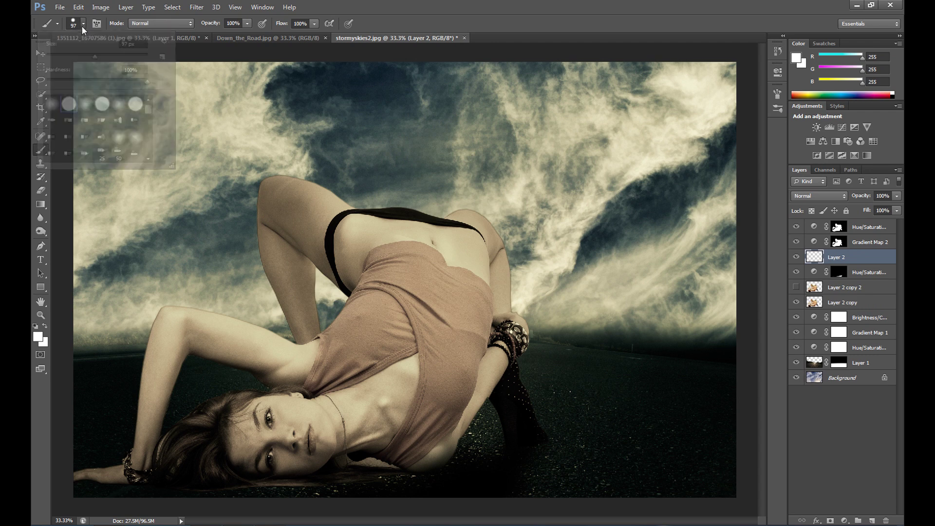
left_click(74, 23)
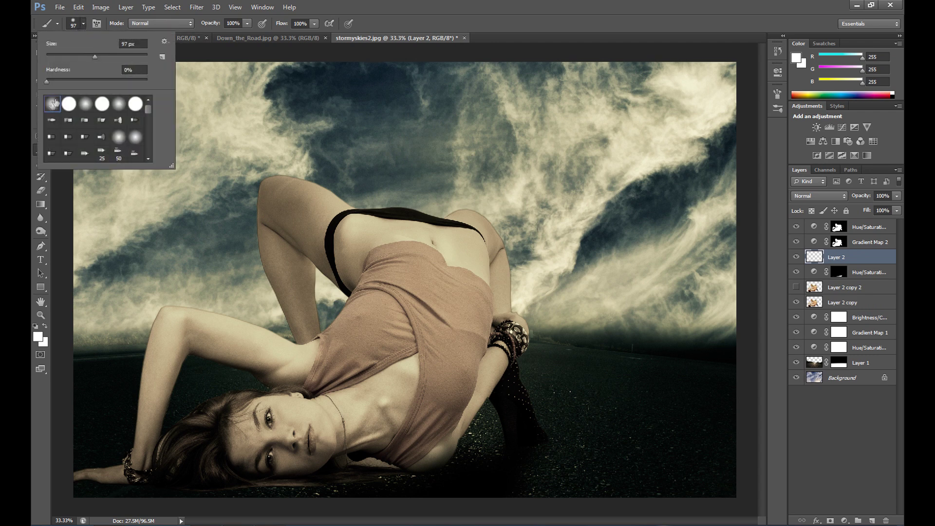
left_click(115, 56)
left_click(90, 32)
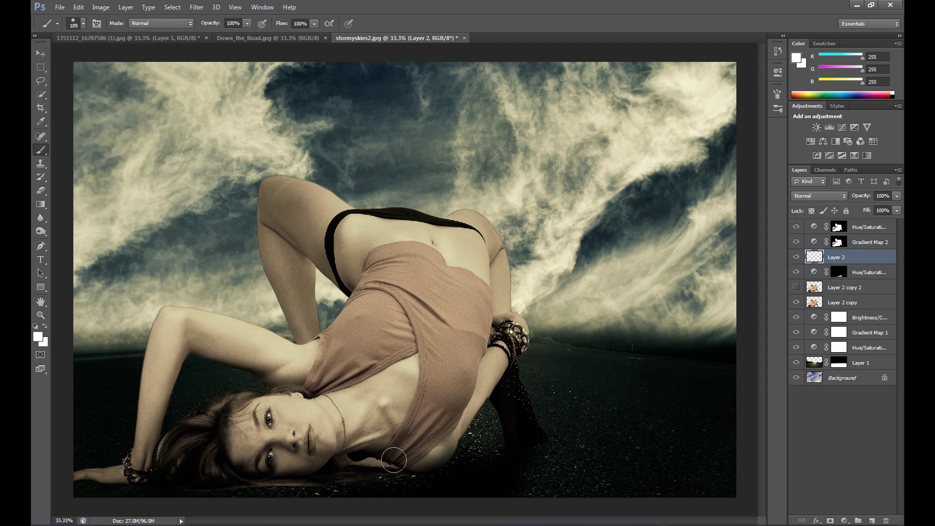
key("d")
mouse_move(471, 463)
left_mouse_down()
mouse_move(521, 462)
mouse_move(487, 453)
mouse_move(414, 484)
mouse_move(329, 493)
mouse_move(54, 486)
left_mouse_up()
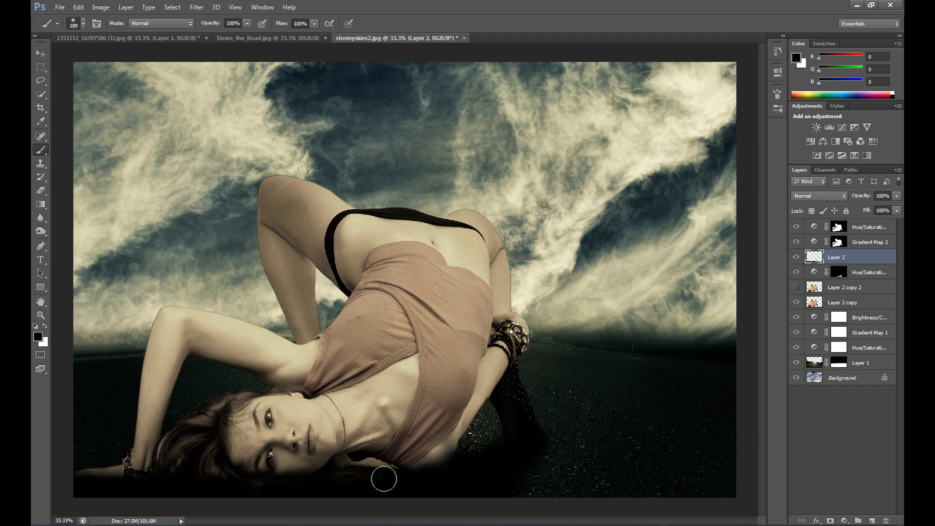
Set the contact shadow layer to Soft Light and soften it with a Gaussian Blur of 19.6 pixels radius
left_click(827, 196)
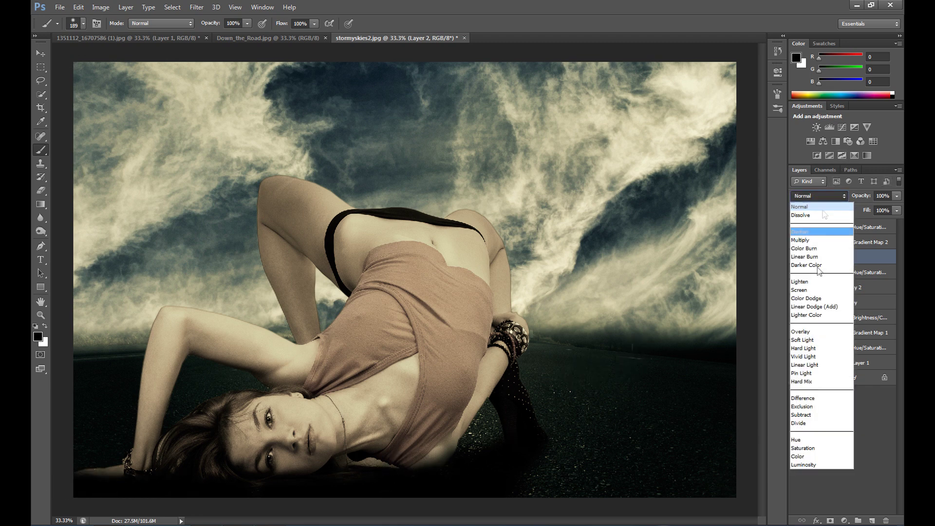
left_click(813, 344)
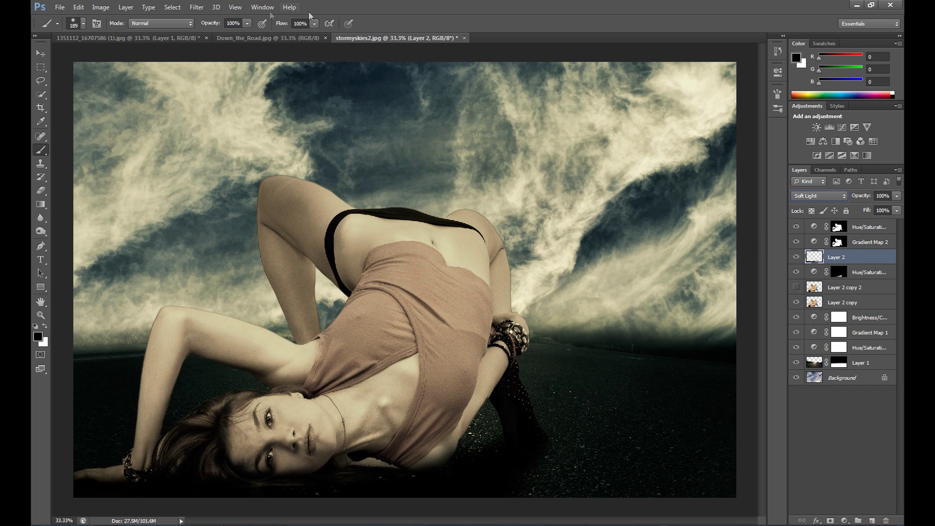
left_click(200, 11)
mouse_move(235, 111)
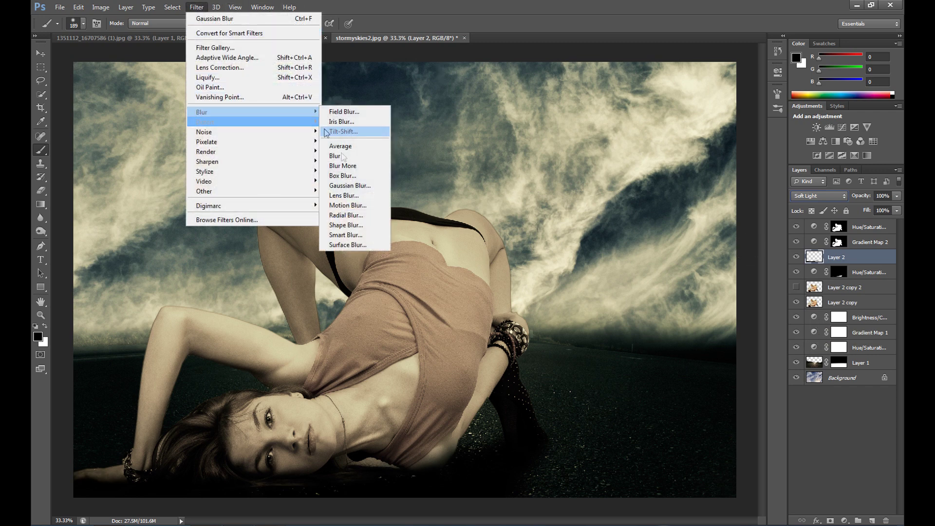
left_click(352, 185)
left_click_drag(437, 279, 429, 278)
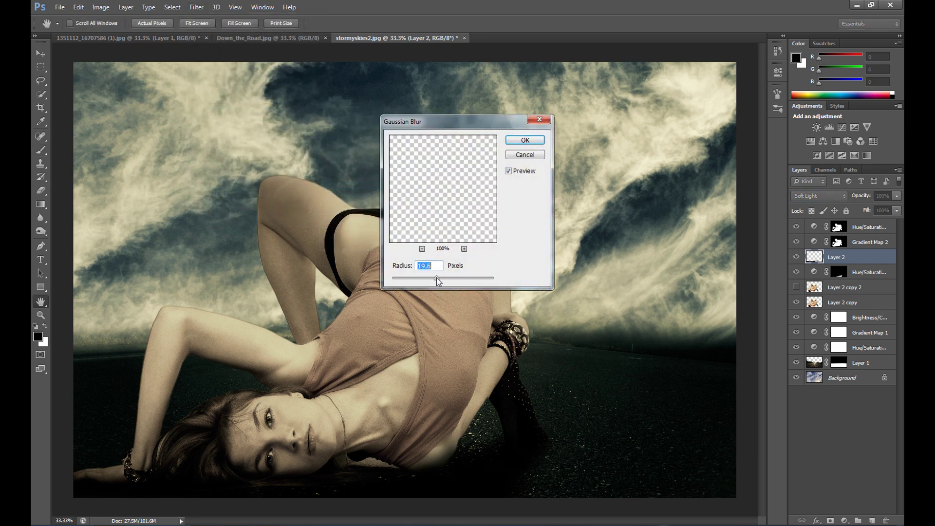
left_click(525, 140)
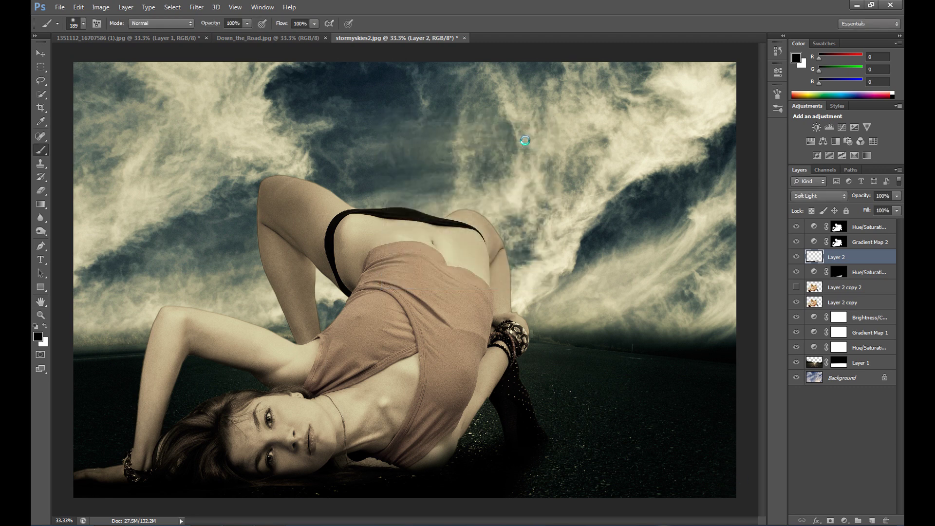
Paint extra black shadow beneath the model on another new layer with a soft 135 px brush, and lower that layer's opacity to 64%
left_click(873, 521)
left_click(83, 23)
left_click_drag(110, 60, 104, 60)
key("Return")
mouse_move(353, 467)
left_mouse_down()
mouse_move(400, 472)
mouse_move(343, 466)
mouse_move(406, 473)
mouse_move(389, 478)
left_mouse_up()
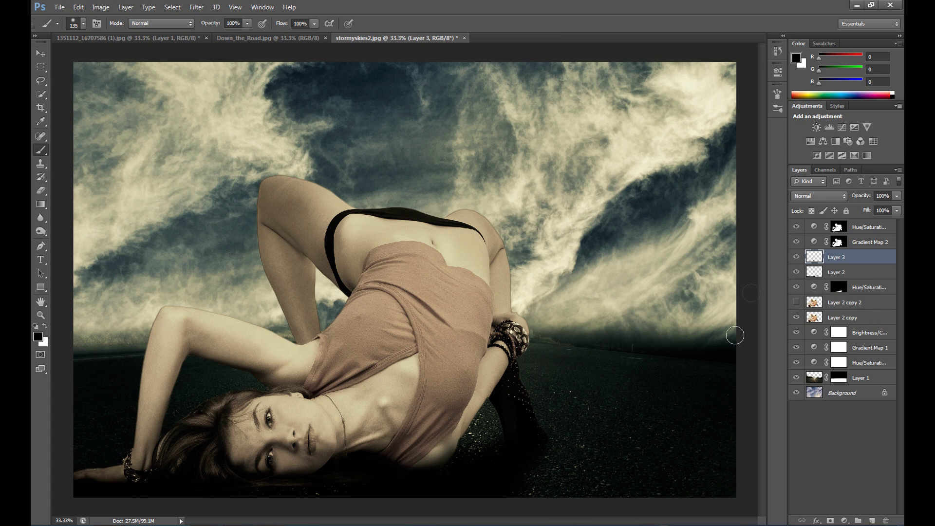
left_click_drag(897, 195, 873, 208)
left_click(822, 317)
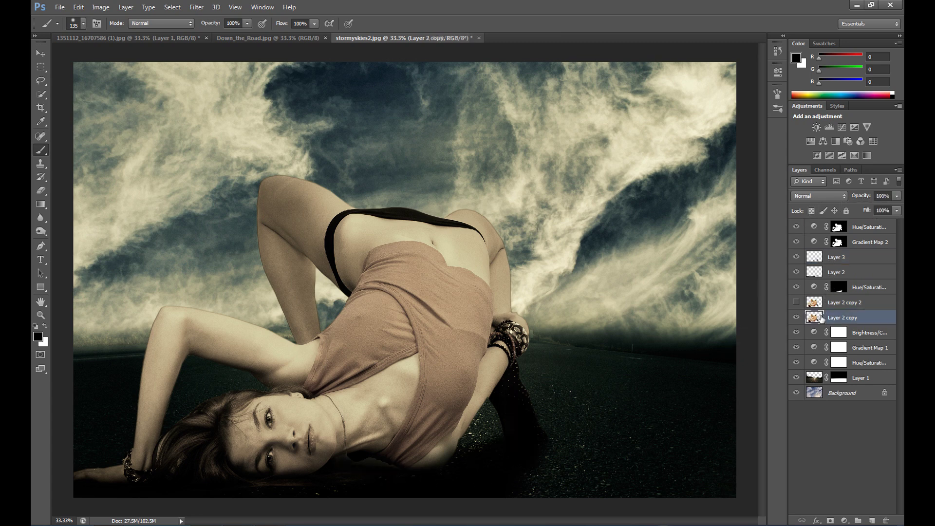
left_click_drag(41, 231, 83, 230)
left_click(41, 232)
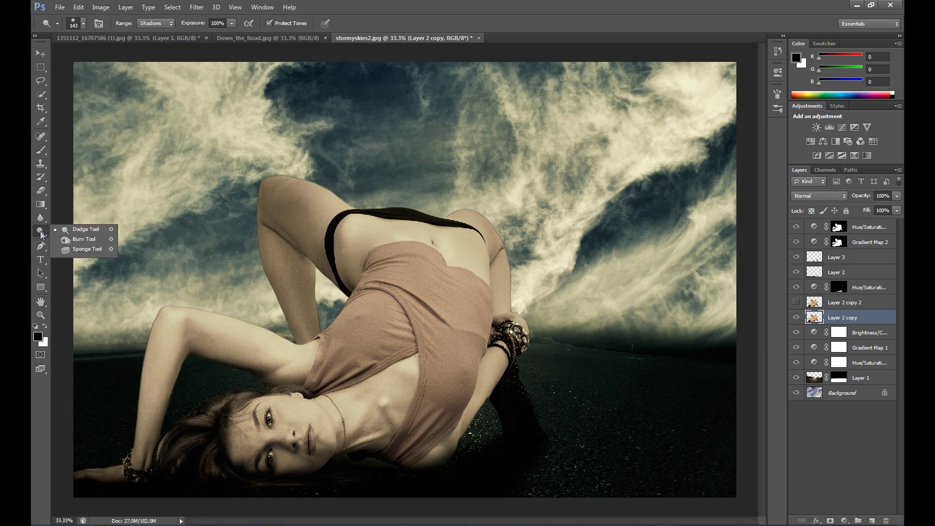
left_click(84, 229)
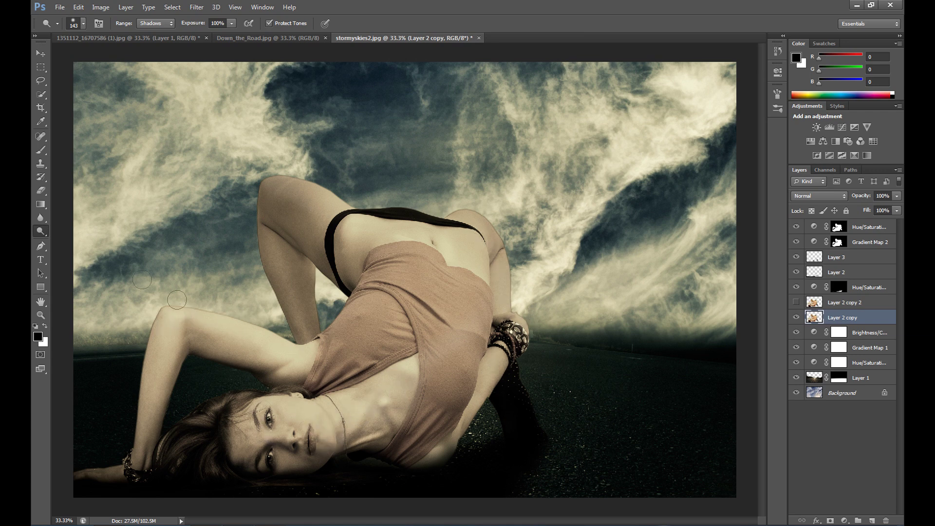
left_click_drag(41, 230, 89, 242)
left_click(88, 239)
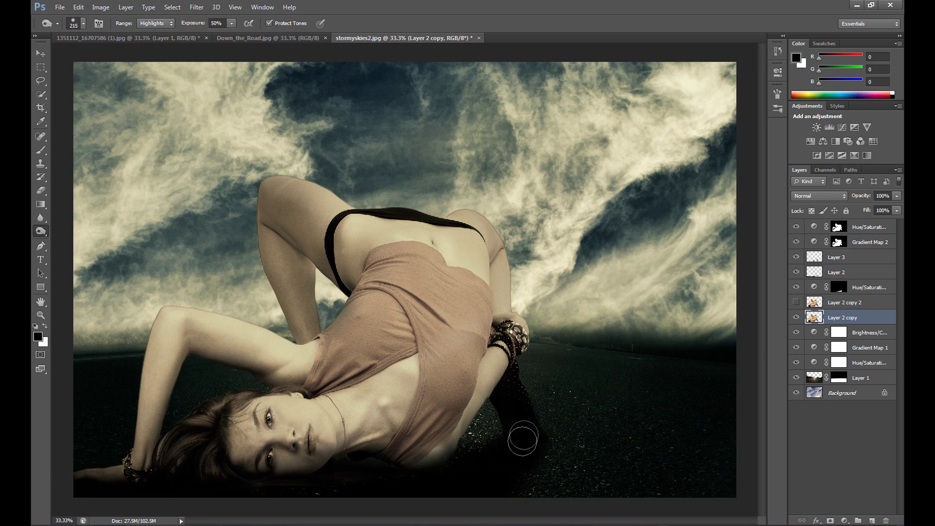
left_click(863, 264)
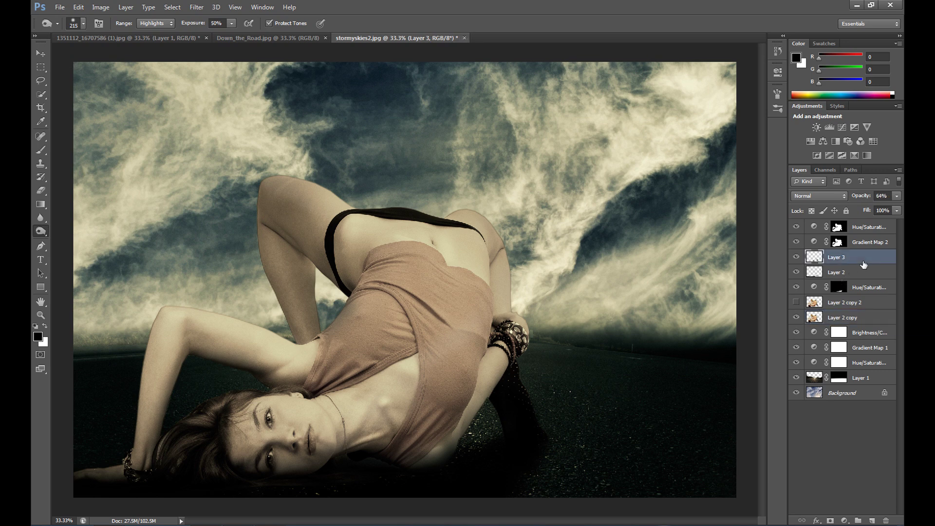
Create a new layer directly above the masked road layer and load the moon-shaped brush at 1753 px
left_click(857, 378)
left_click(872, 521)
key("b")
left_click(83, 23)
scroll(149, 147, "down", 2)
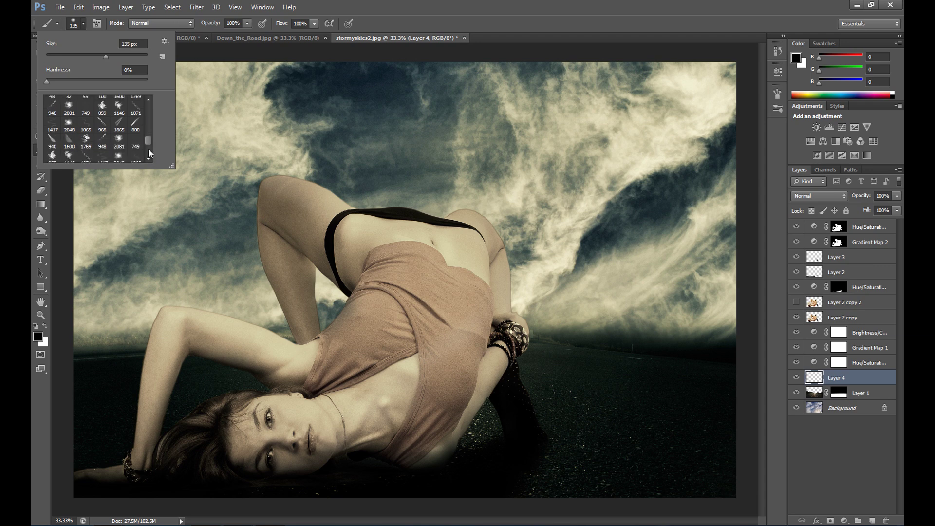
scroll(150, 142, "up", 1)
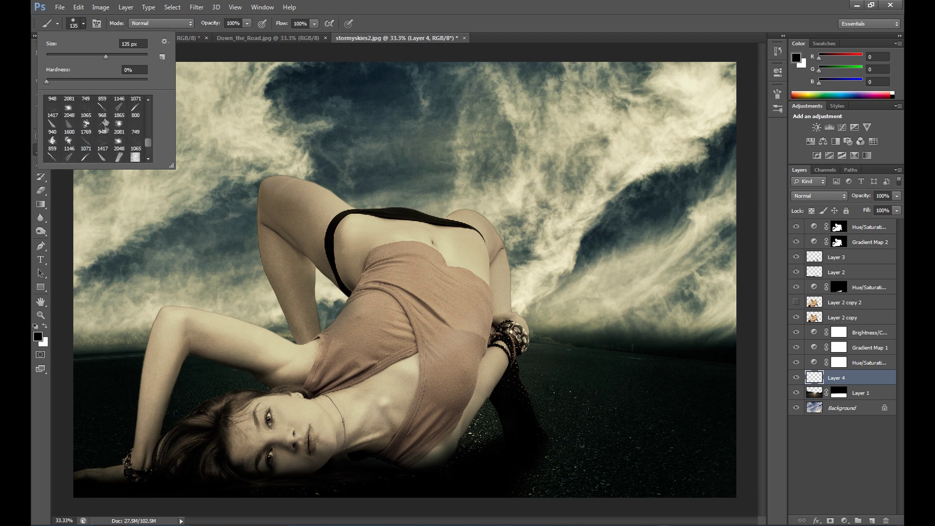
scroll(147, 138, "up", 1)
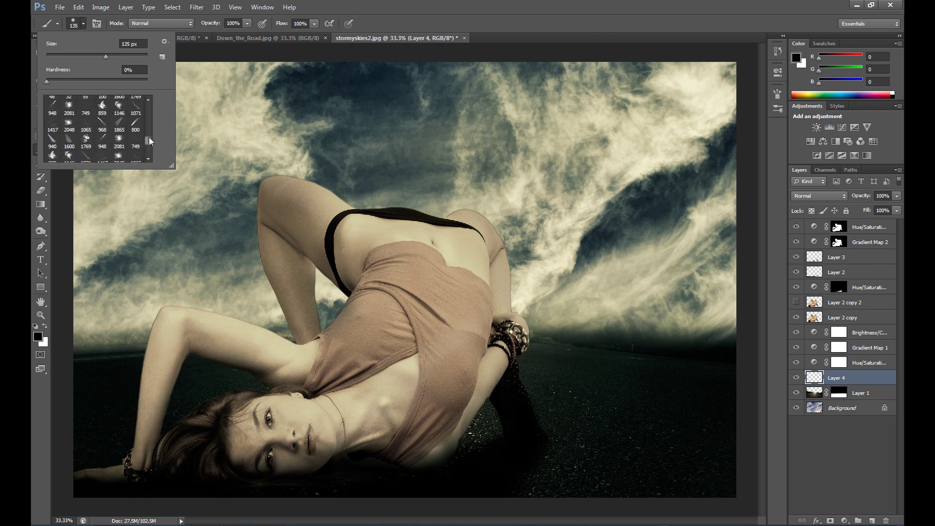
left_click(102, 105)
left_click_drag(131, 54, 145, 55)
left_click(644, 149)
left_click(644, 149)
left_click(78, 6)
left_click(87, 16)
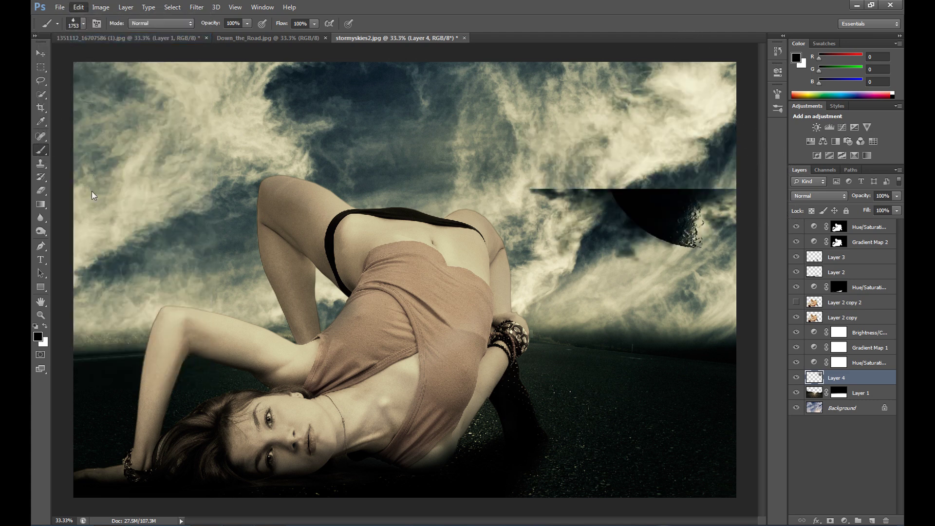
Set the foreground colour to white and stamp one large moon in the sky's upper-right corner
left_click(37, 336)
left_click(326, 104)
left_click(655, 142)
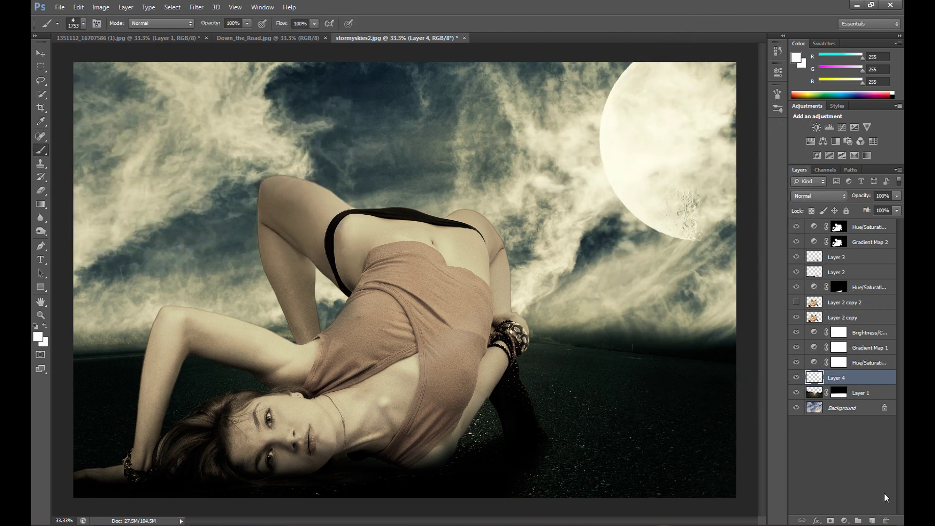
Stamp white diagonal light beams across the road on a new layer, using the 1865 px light-ray brush enlarged to 2680 px
left_click(872, 521)
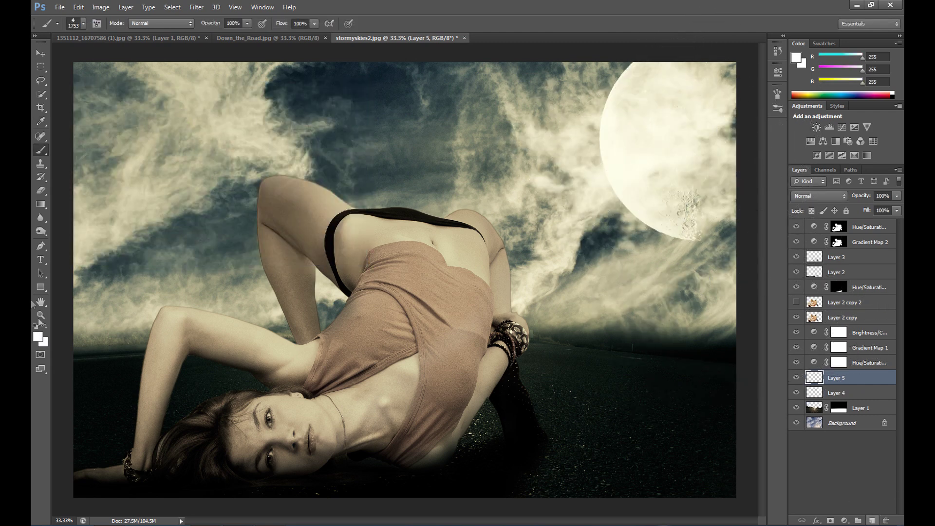
left_click(81, 25)
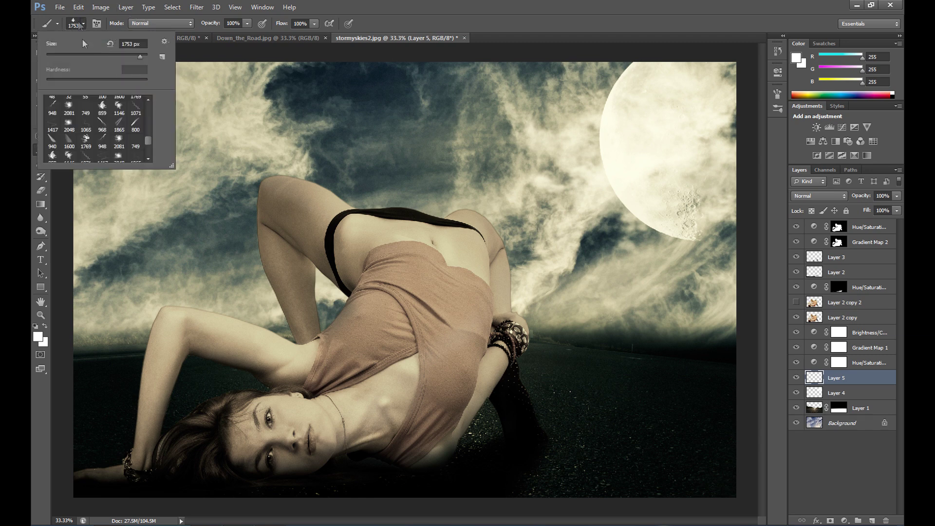
left_click(118, 125)
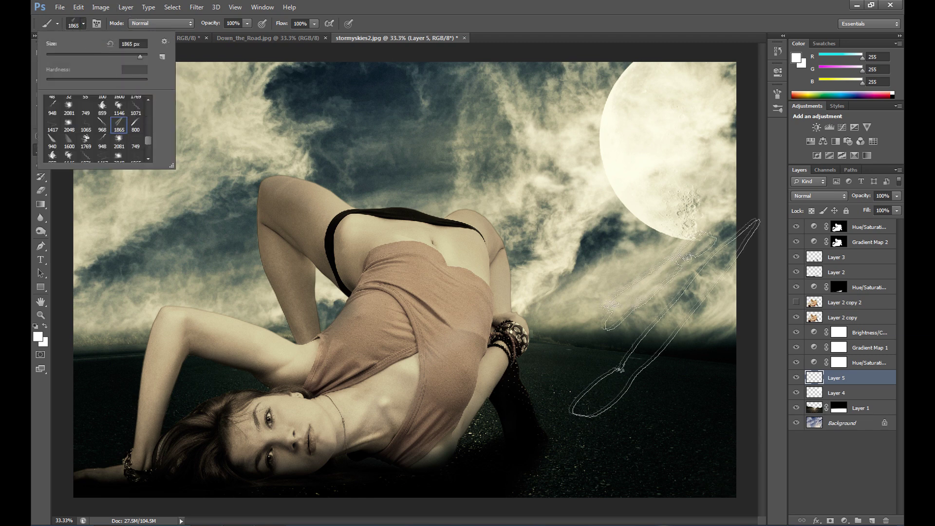
double_click(127, 43)
type("2680")
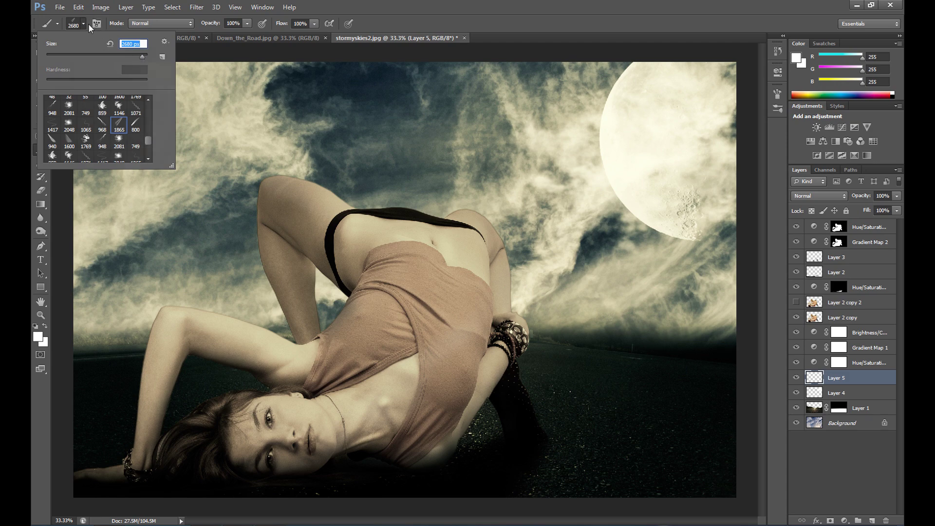
key("Return")
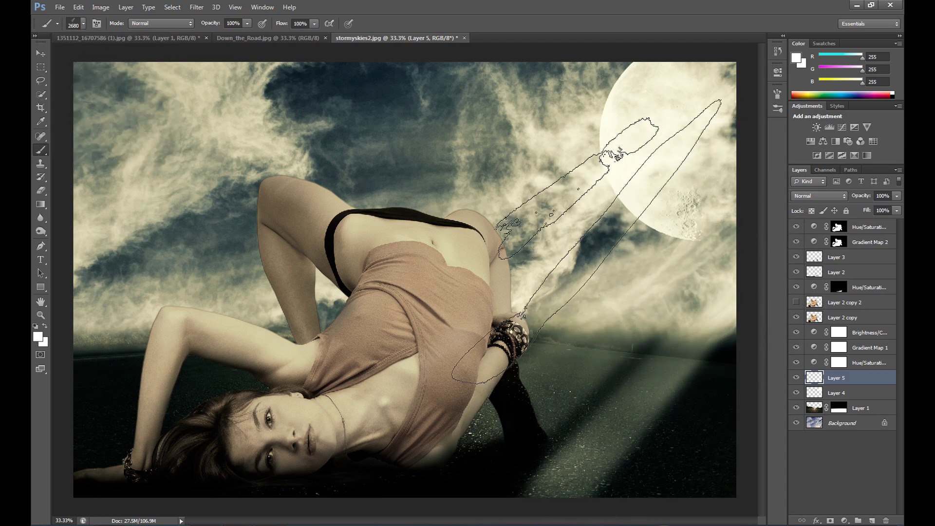
Add a solid black (000000) Color Fill layer above the Brightness/Contrast adjustment and set its blend mode to Lighten
key("d")
left_click(839, 332)
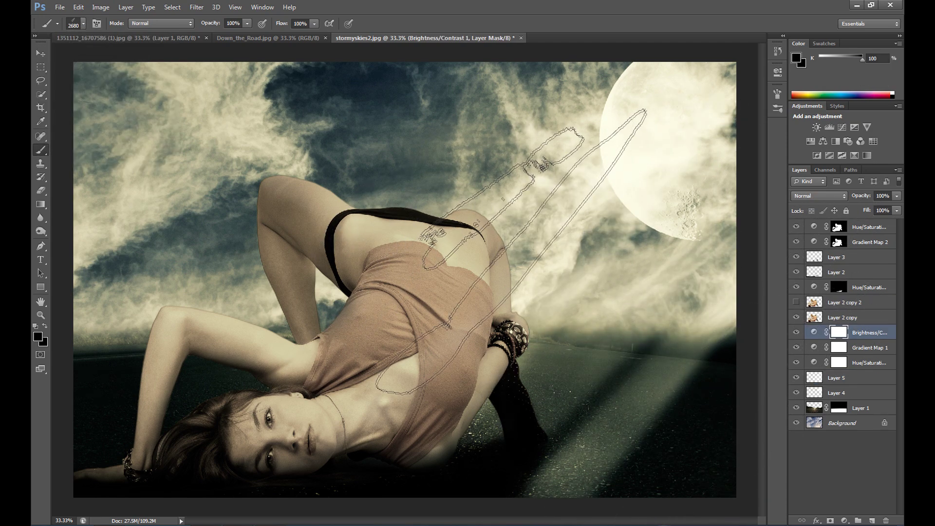
left_click(872, 520)
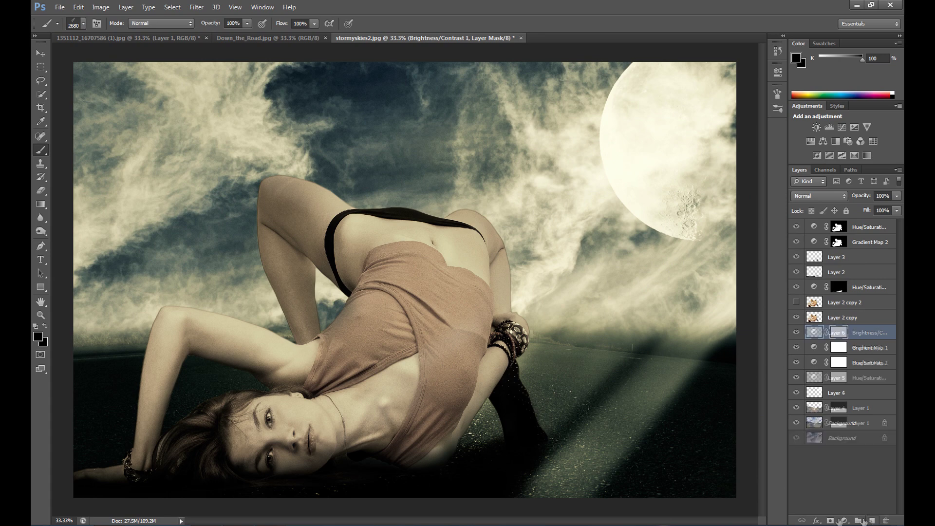
key("x")
left_click(845, 521)
left_click(808, 295)
left_click_drag(127, 185, 69, 226)
left_click(328, 106)
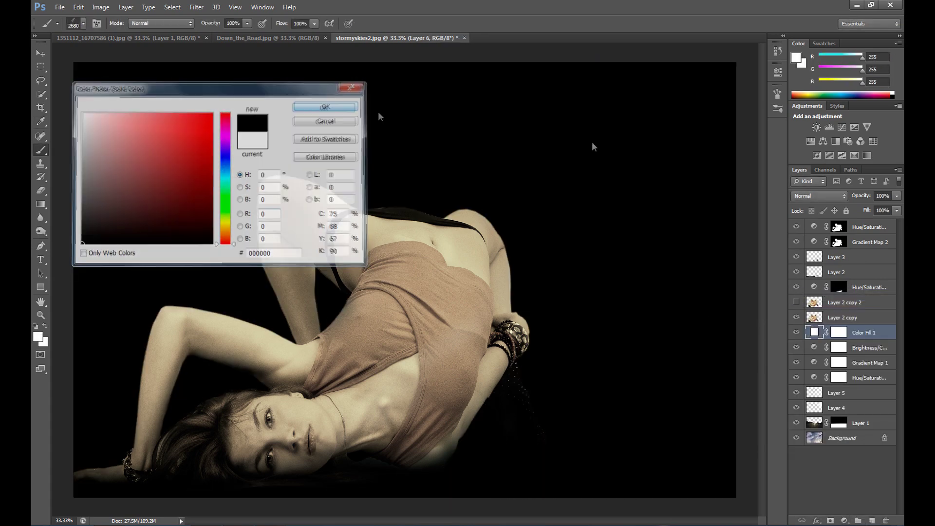
left_click(798, 196)
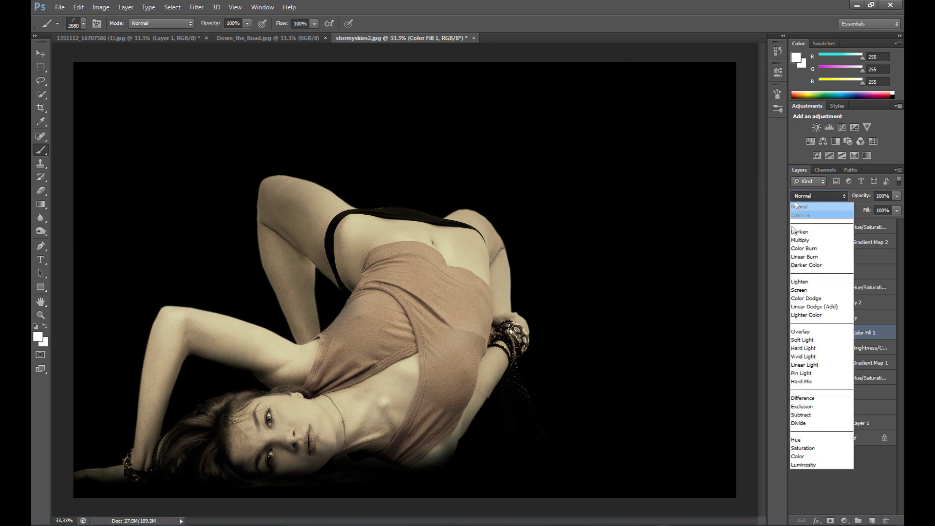
left_click(806, 281)
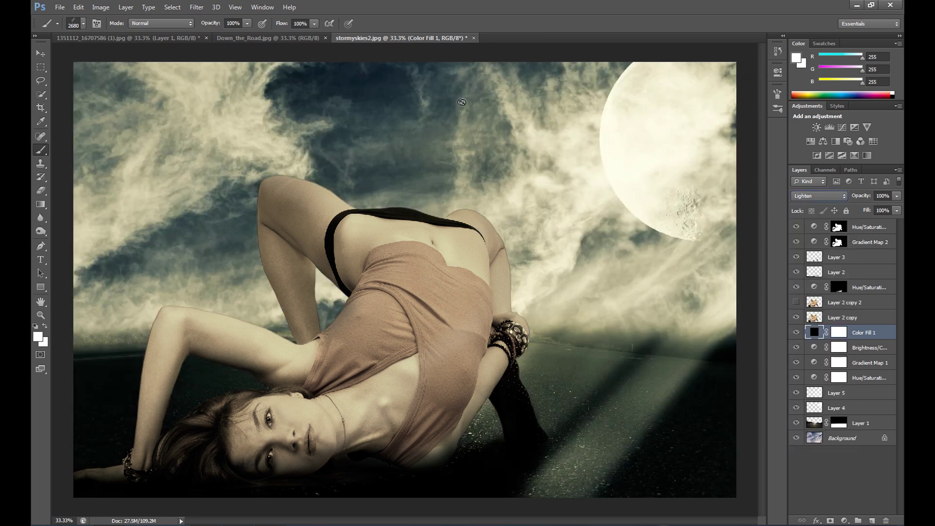
Rasterize the black fill layer and render a 105mm Prime lens flare on it at 147% brightness
left_click(190, 9)
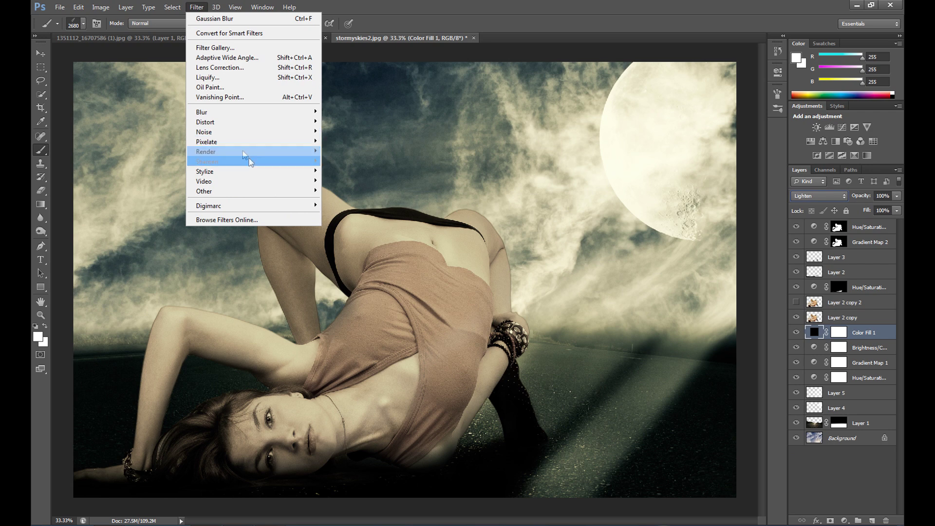
mouse_move(267, 155)
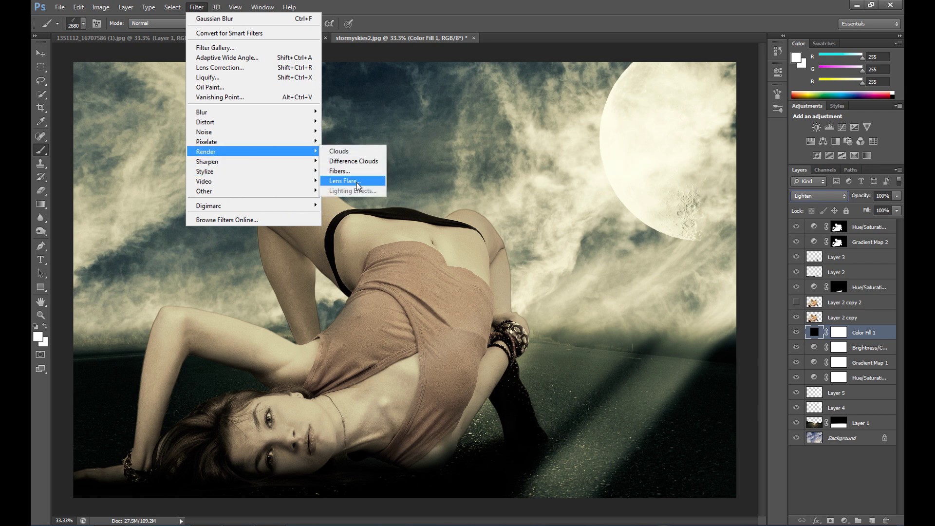
left_click(341, 182)
left_click(419, 207)
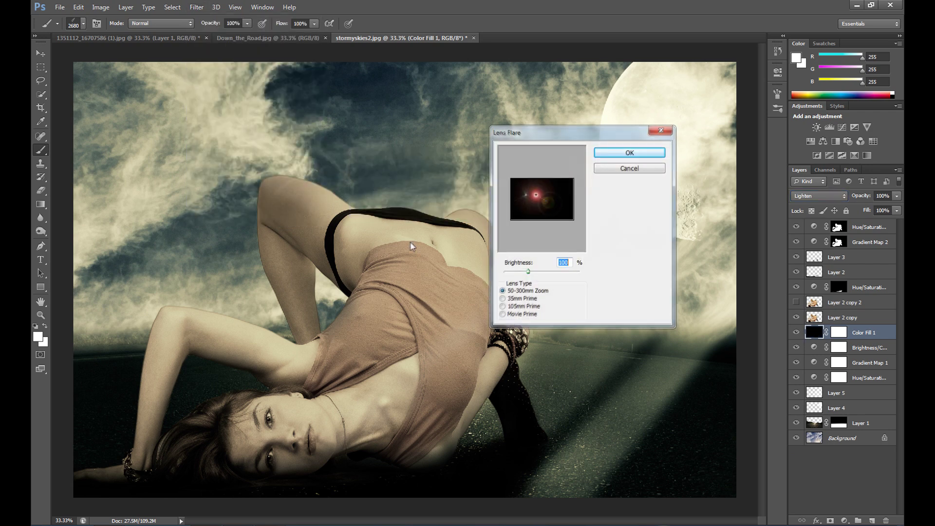
left_click(503, 306)
left_click_drag(528, 271, 542, 275)
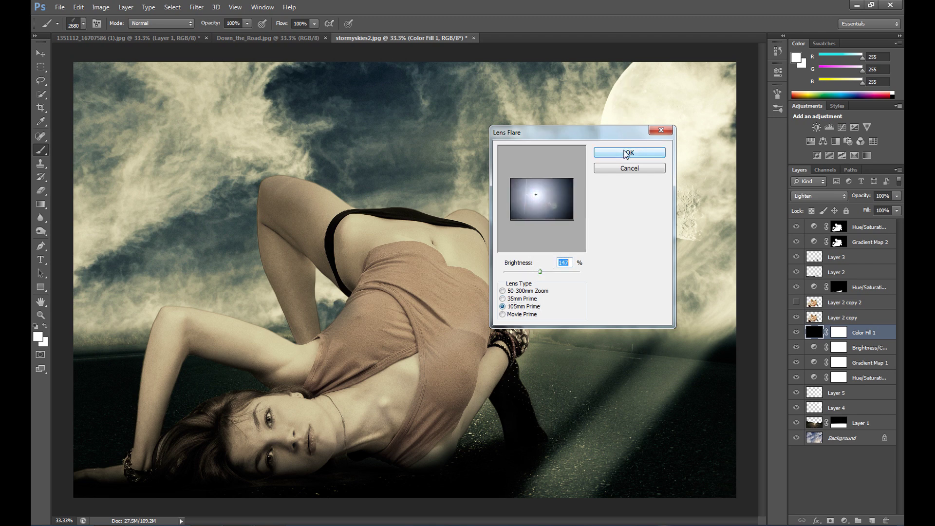
left_click(627, 153)
Reposition the lens flare on its Lighten layer and lower that layer's opacity
key("v")
left_click_drag(291, 251, 419, 263)
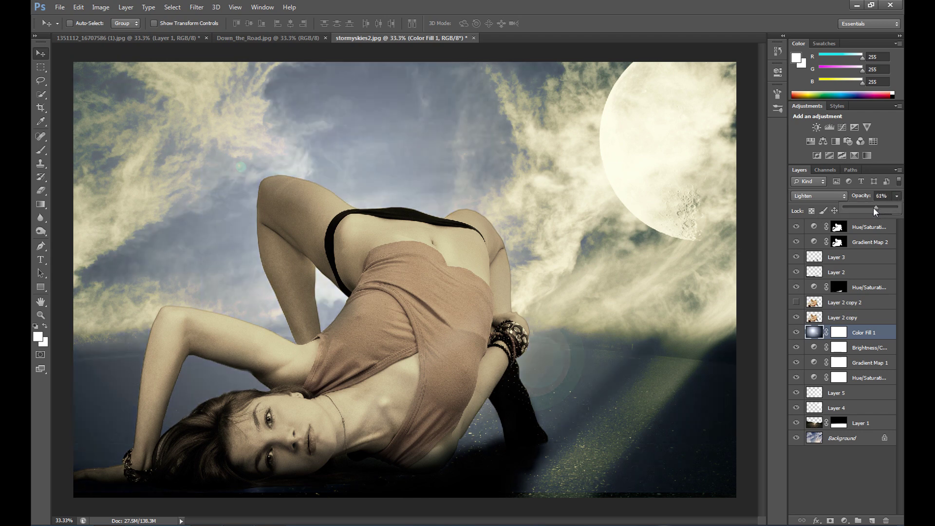
left_click(873, 520)
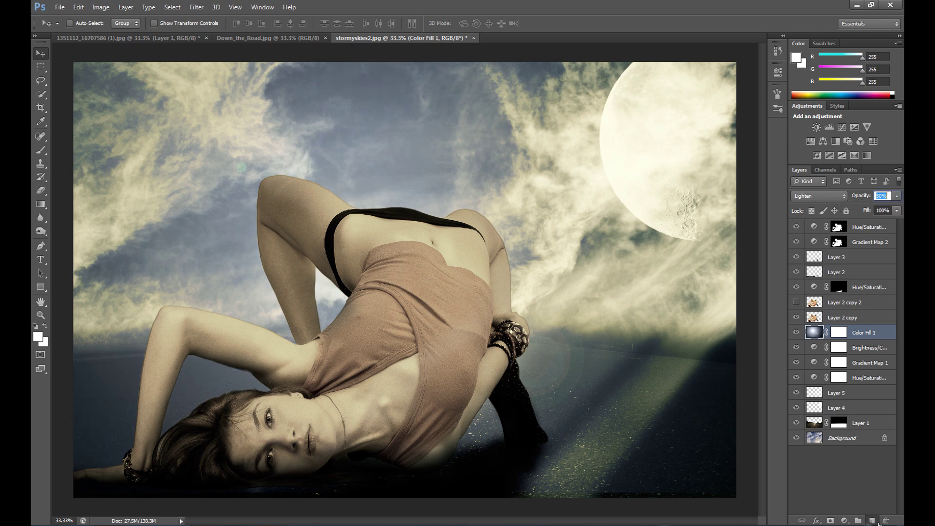
Add a second black Color Fill layer set to Lighten and render a 105mm Prime lens flare on it at reduced brightness
left_click(844, 521)
left_click(811, 285)
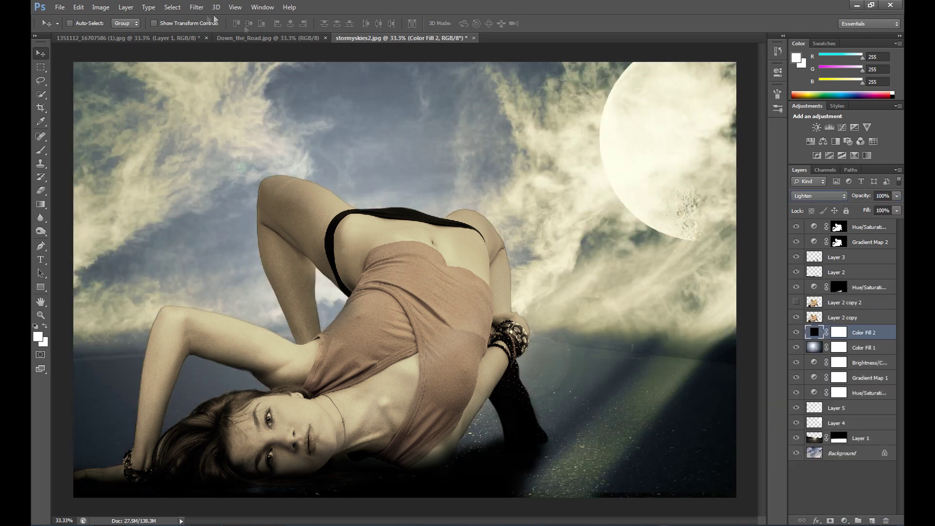
left_click(196, 7)
mouse_move(229, 151)
left_click(351, 182)
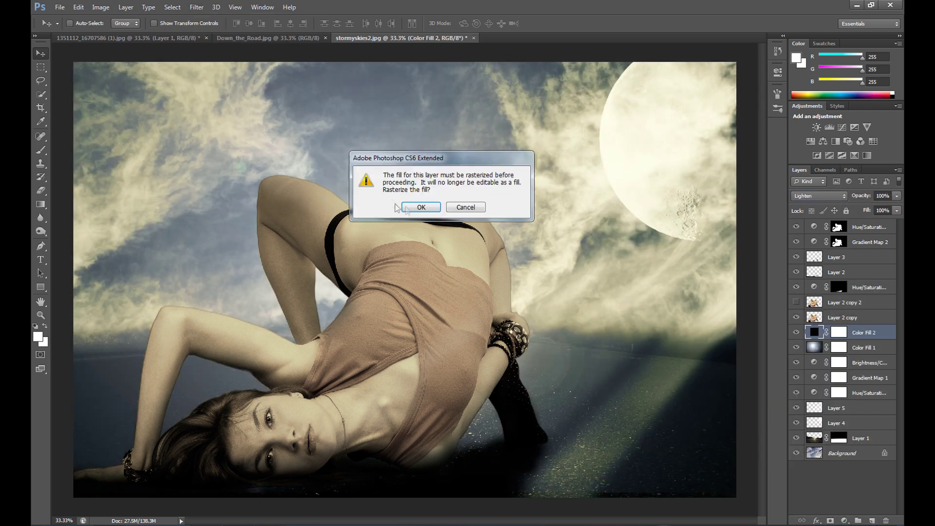
left_click(382, 207)
left_click_drag(537, 274, 524, 273)
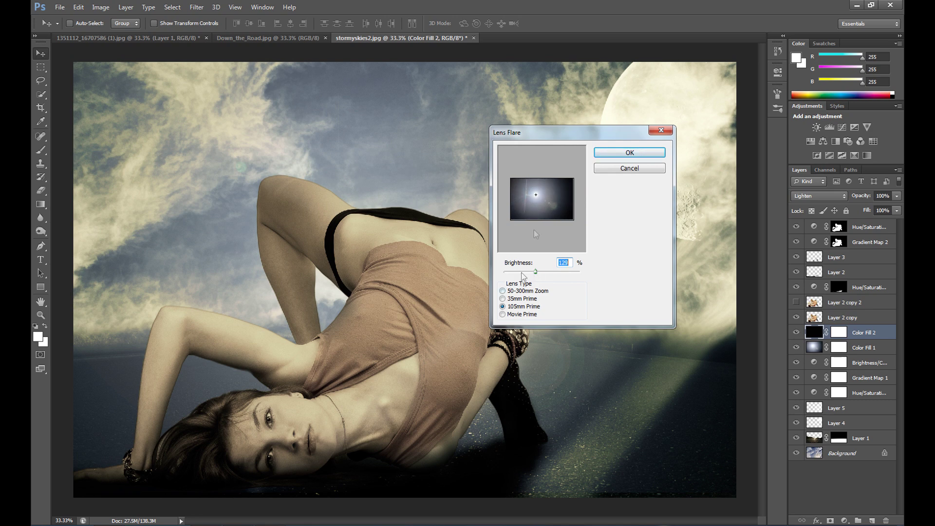
left_click(606, 154)
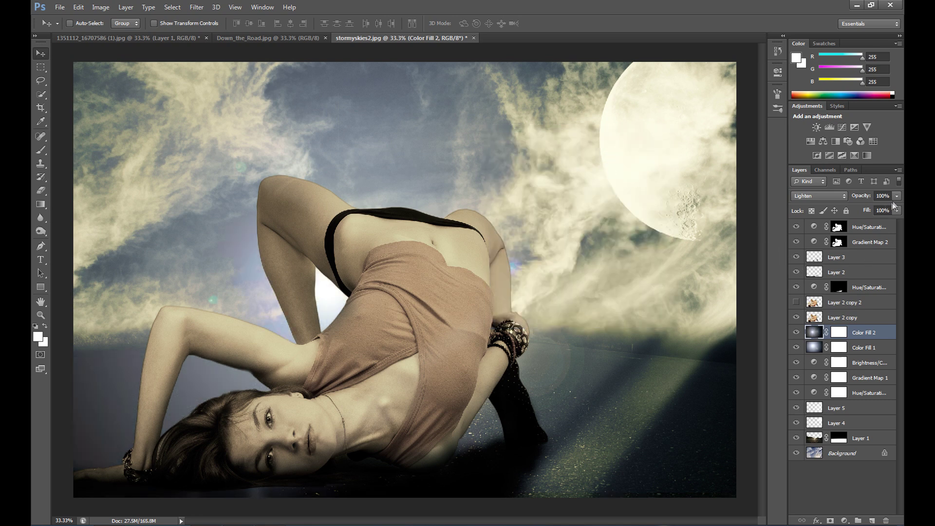
Set the second flare layer's opacity to 40%
left_click_drag(896, 196, 872, 211)
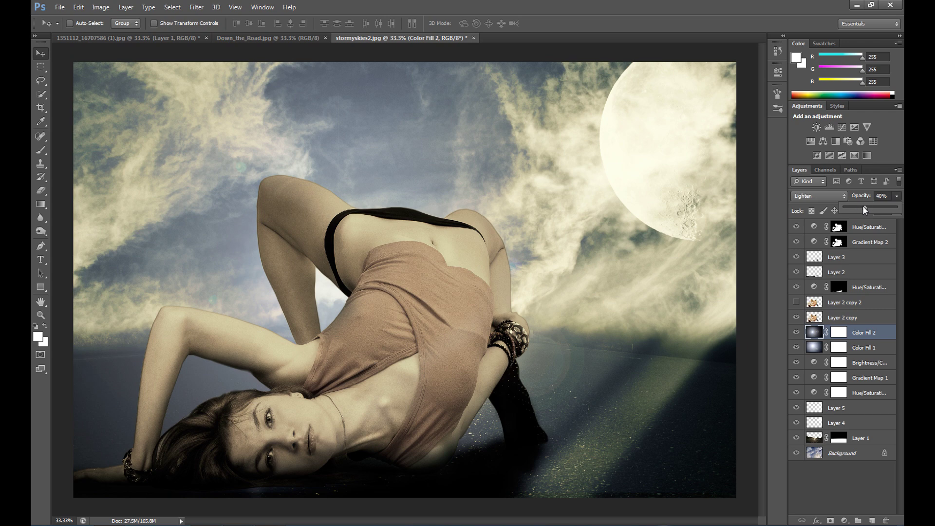
left_click(899, 204)
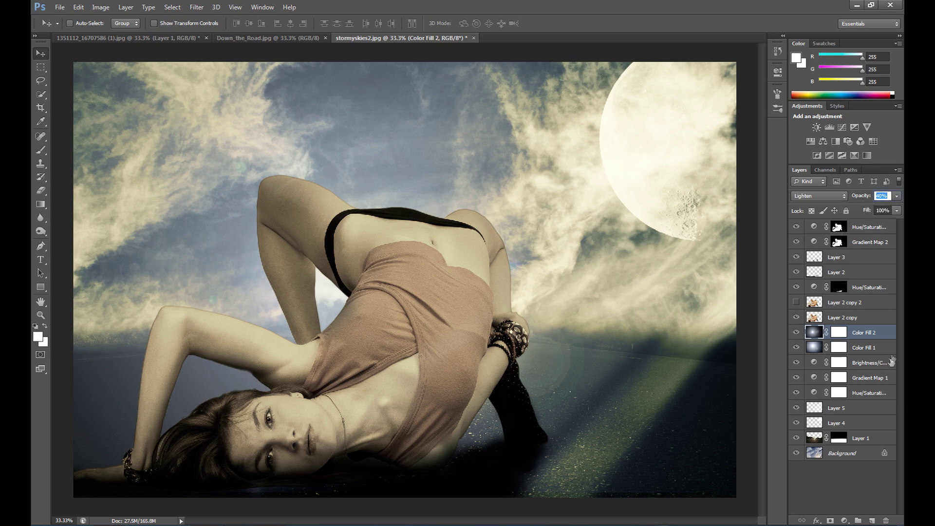
Stamp white clouds in the sky behind the model on a new layer, using the 2048 px cloud brush
left_click(872, 520)
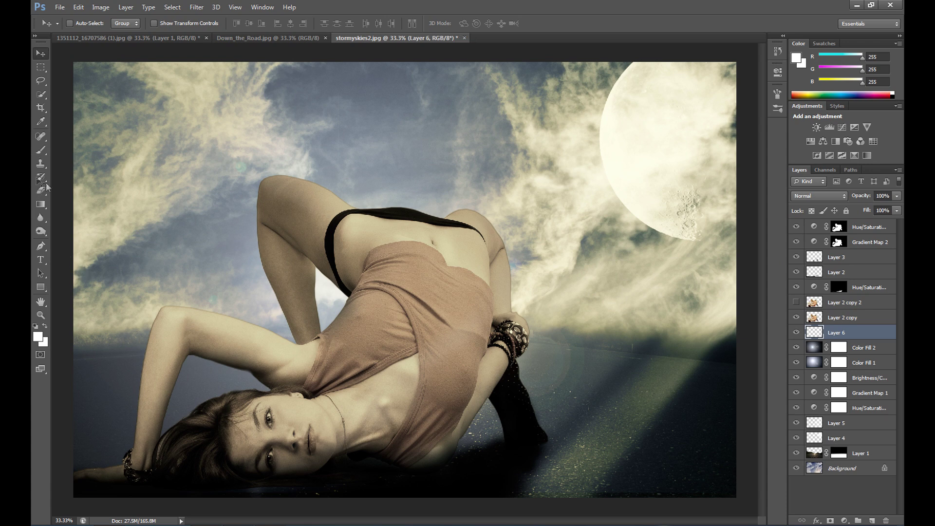
right_click(41, 150)
left_click(68, 146)
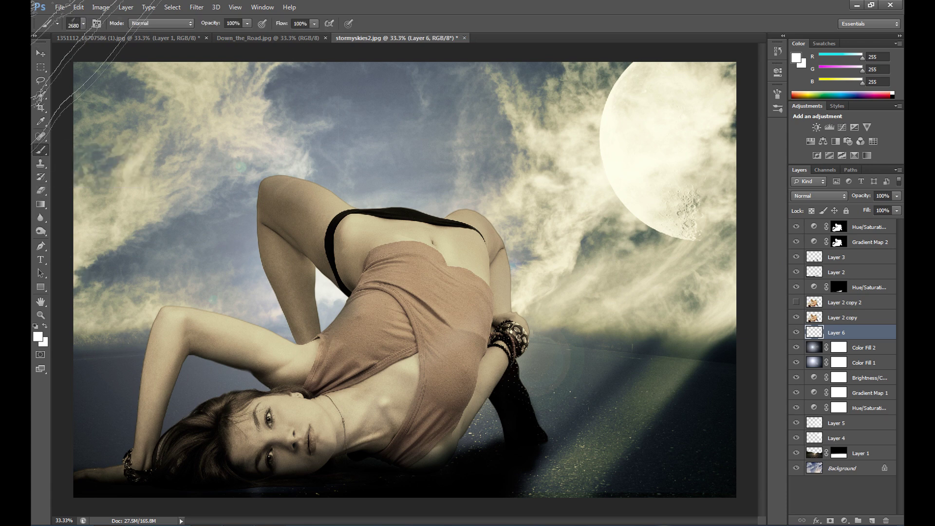
left_click(83, 23)
left_click(68, 111)
scroll(153, 133, "down", 5)
left_click(119, 117)
key("Return")
Open light image 5 from the light al batal folder
left_click(60, 7)
left_click(68, 28)
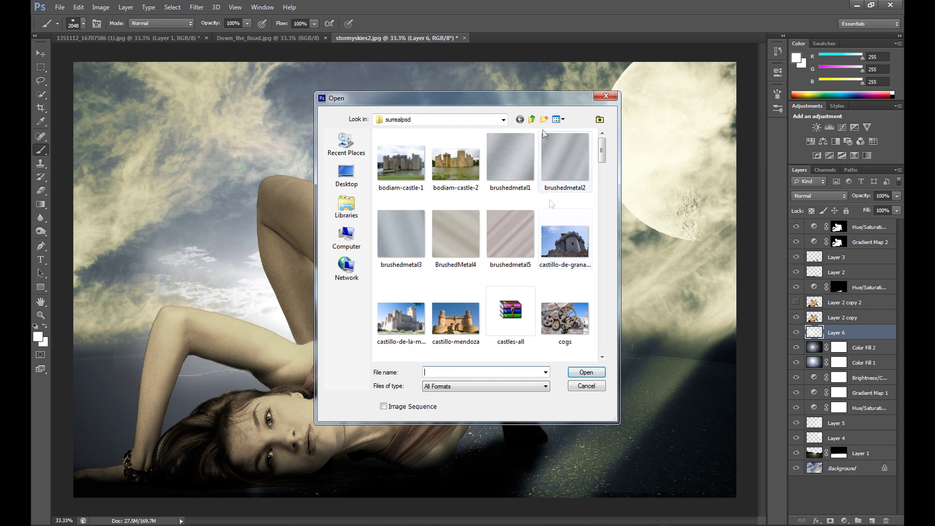
double_click(411, 166)
left_click(401, 241)
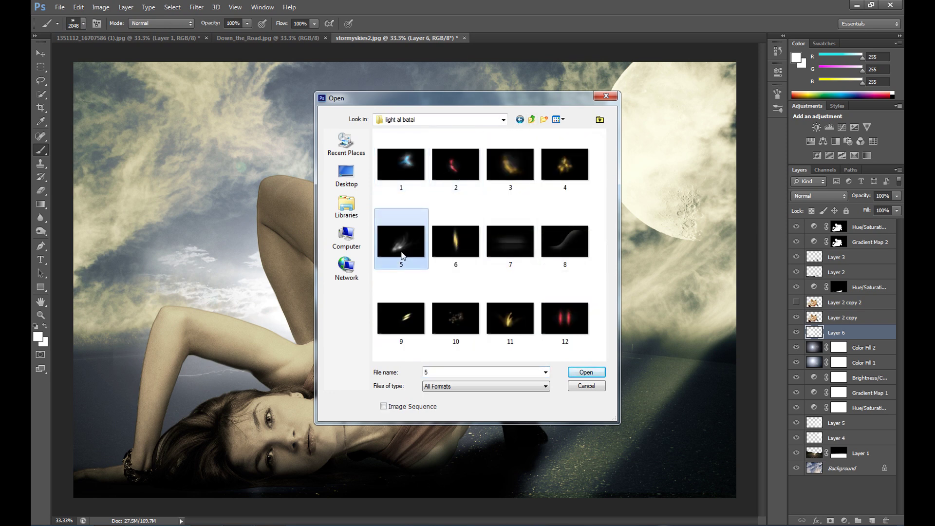
left_click(586, 372)
Resize the light image to a width of 2000 pixels
left_click(101, 7)
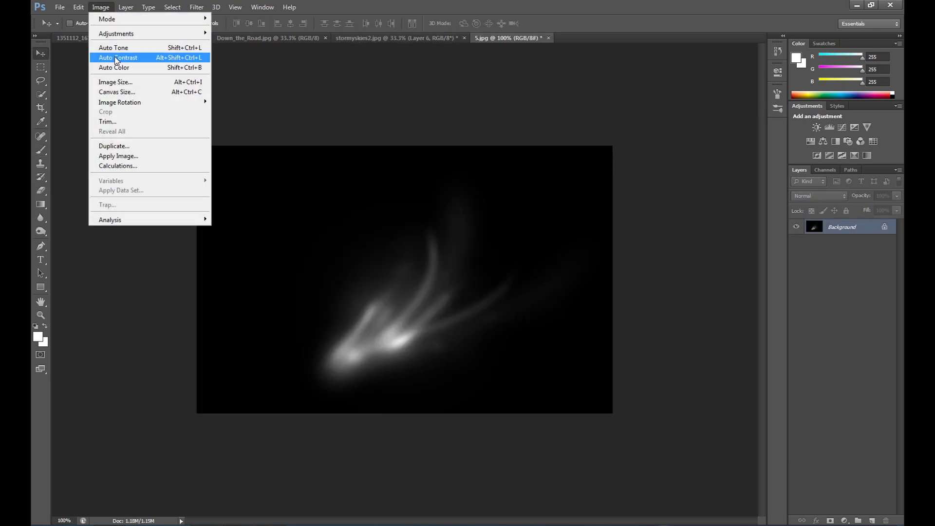
left_click(134, 85)
type("2000")
key("Return")
Bring the light image into the stormyskies2 composite above Layer 2 copy, over the model's chest, and set its blend mode to Screen
left_click_drag(389, 281, 420, 429)
left_click_drag(838, 332, 838, 314)
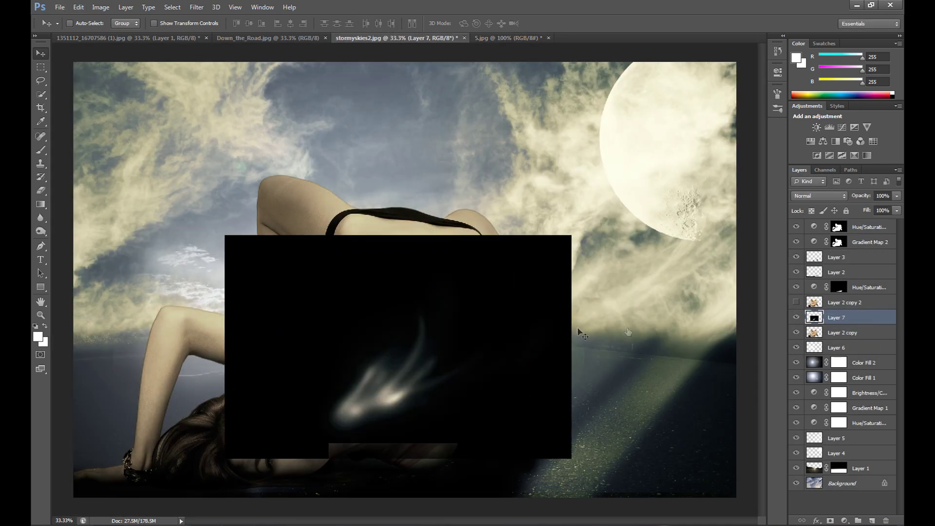
left_click(823, 196)
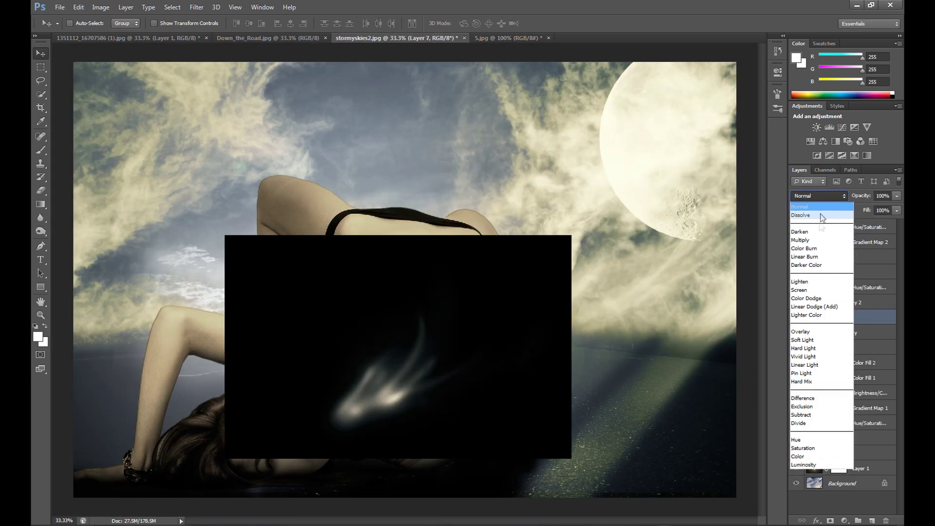
left_click(821, 288)
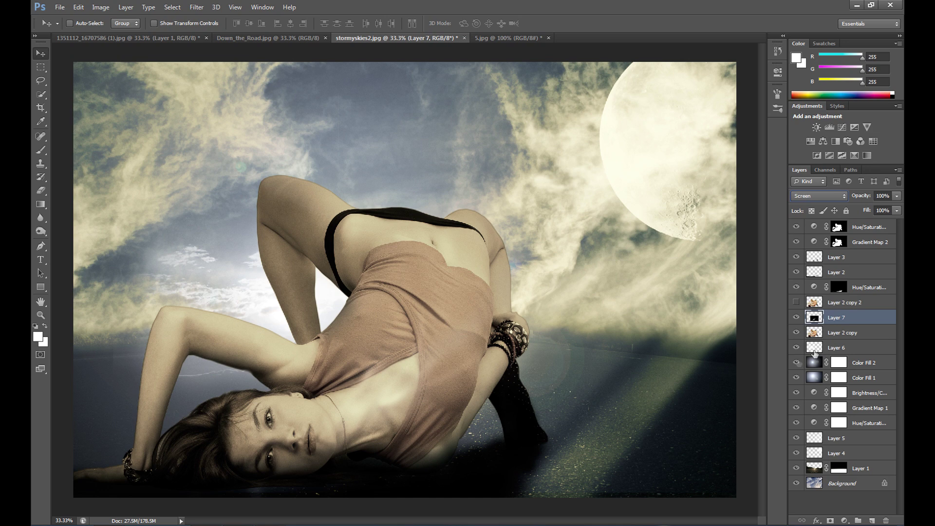
Duplicate the light layer within the same document
right_click(836, 317)
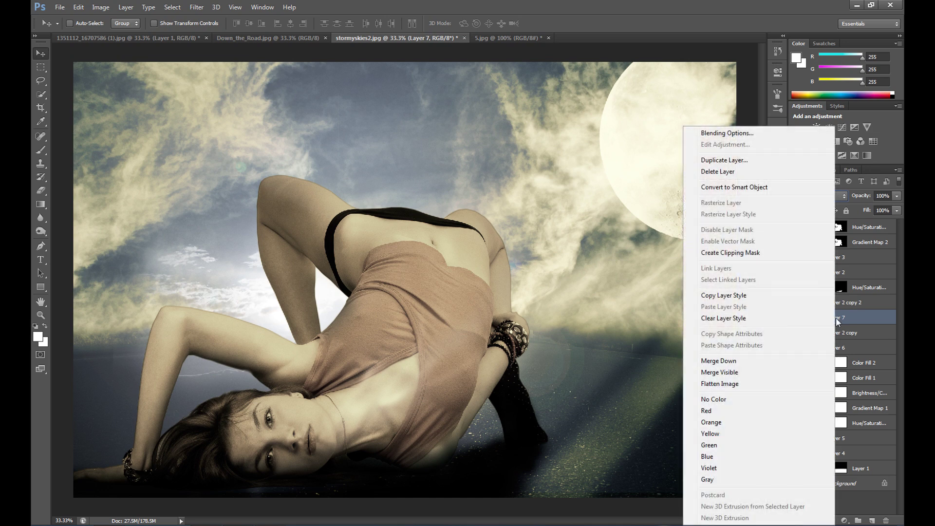
left_click(739, 163)
left_click(556, 167)
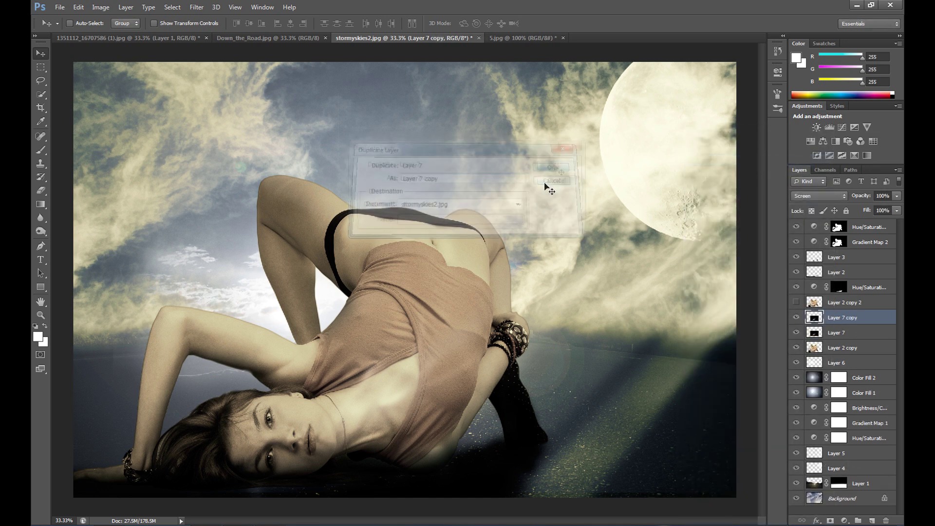
Add a Photo Filter adjustment, Warming Filter (85) at 25% density, above all layers and compare the image with and without it
left_click(837, 226)
left_click(844, 520)
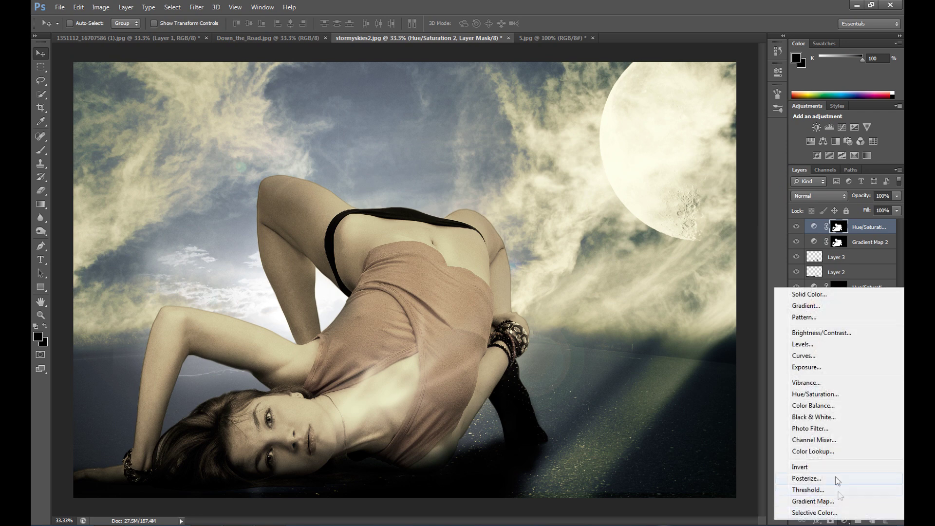
left_click(824, 431)
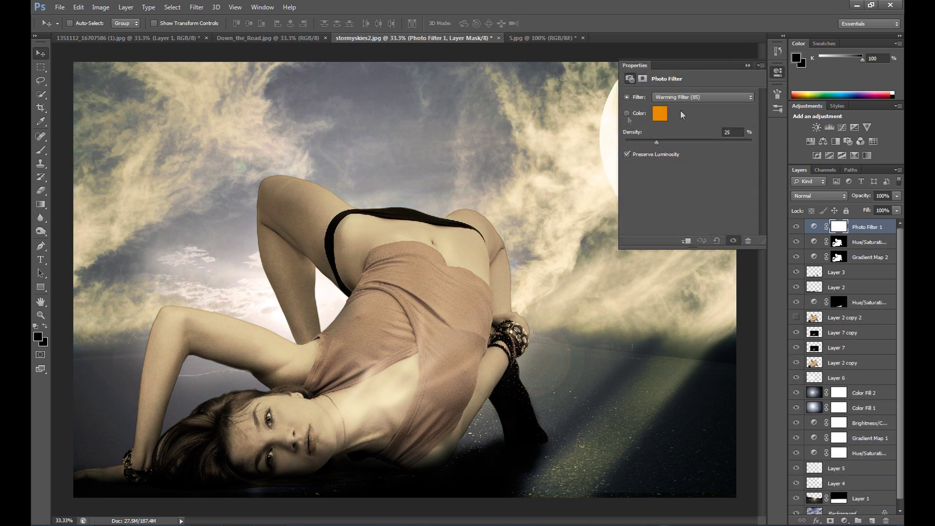
left_click(763, 166)
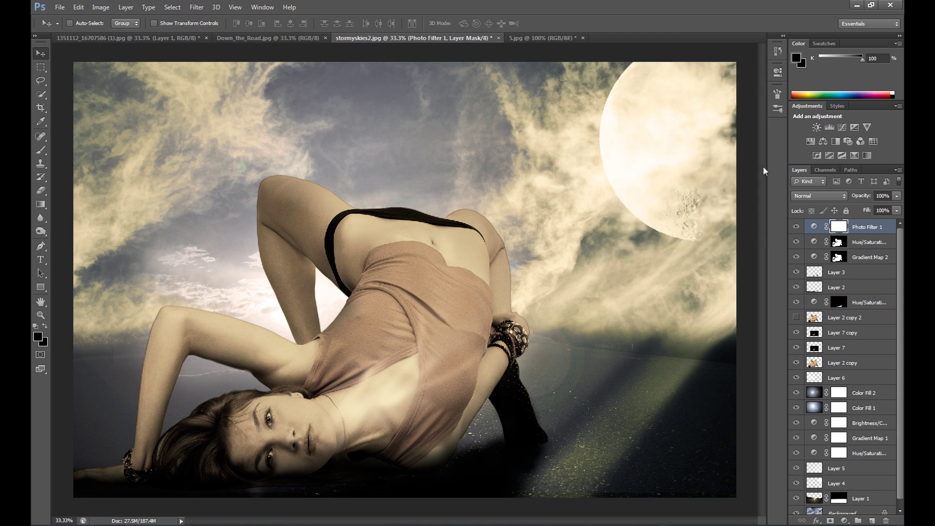
left_click(796, 227)
left_click(796, 227)
Add a Levels adjustment on top with black input 10 and white input 240, and compare the image with and without it
left_click(846, 521)
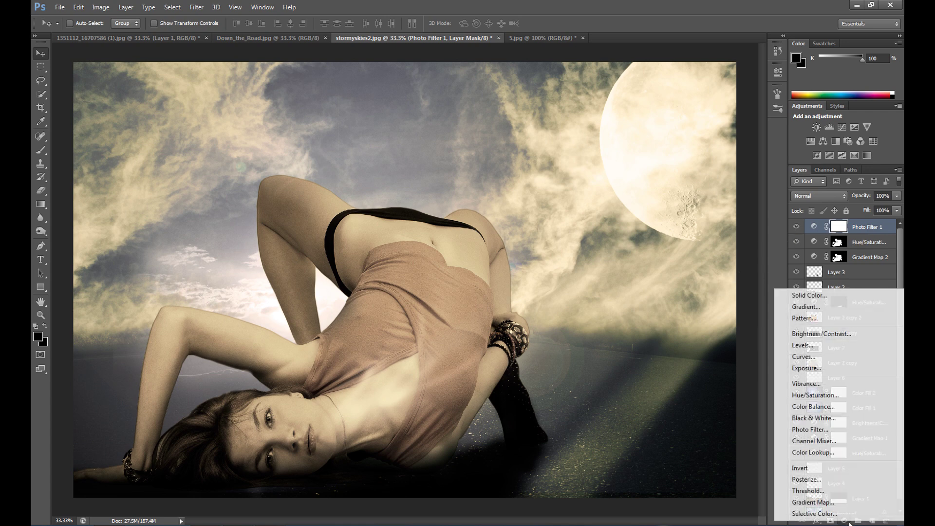
left_click(809, 346)
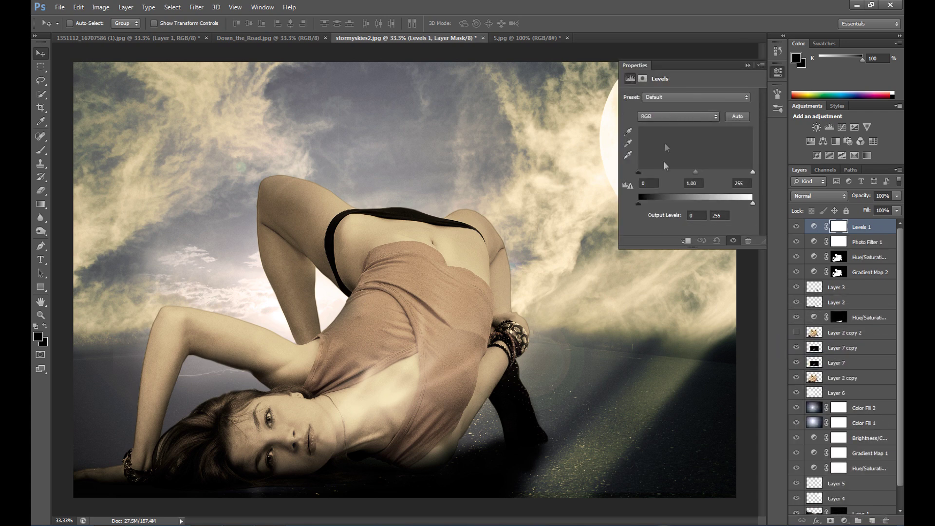
left_click_drag(637, 171, 641, 172)
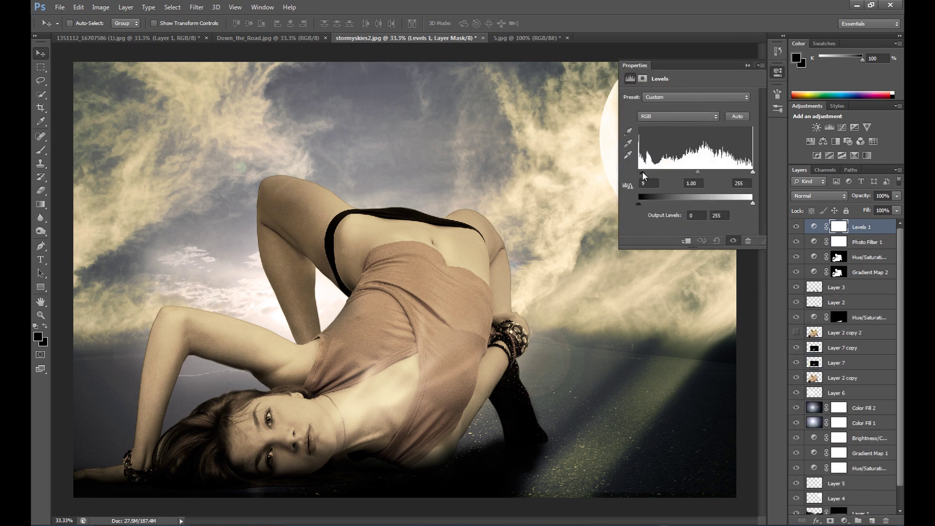
left_click_drag(752, 173, 748, 178)
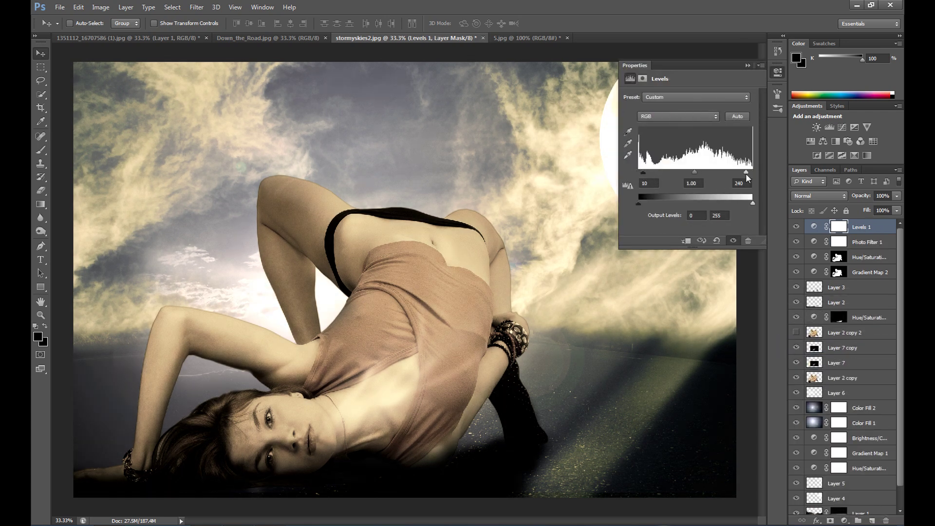
left_click(747, 65)
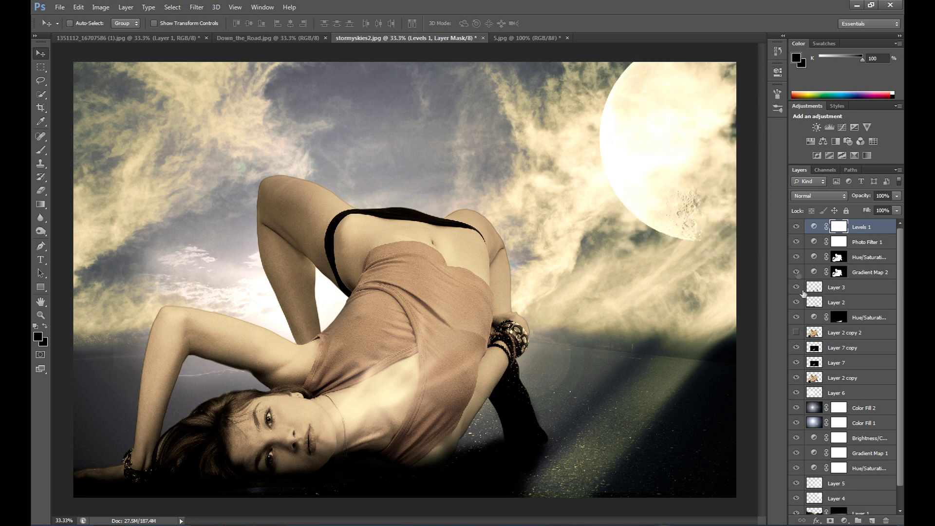
left_click(797, 226)
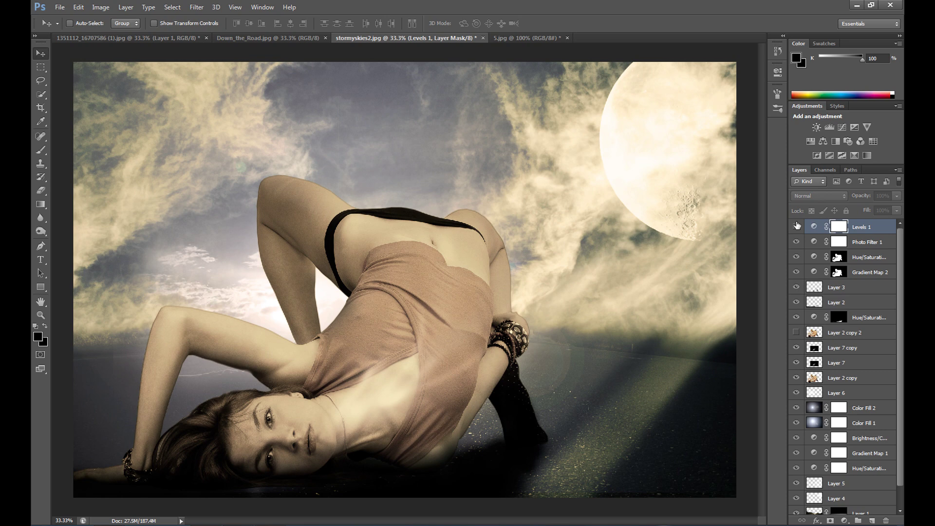
left_click(797, 226)
left_click(797, 226)
left_click(797, 226)
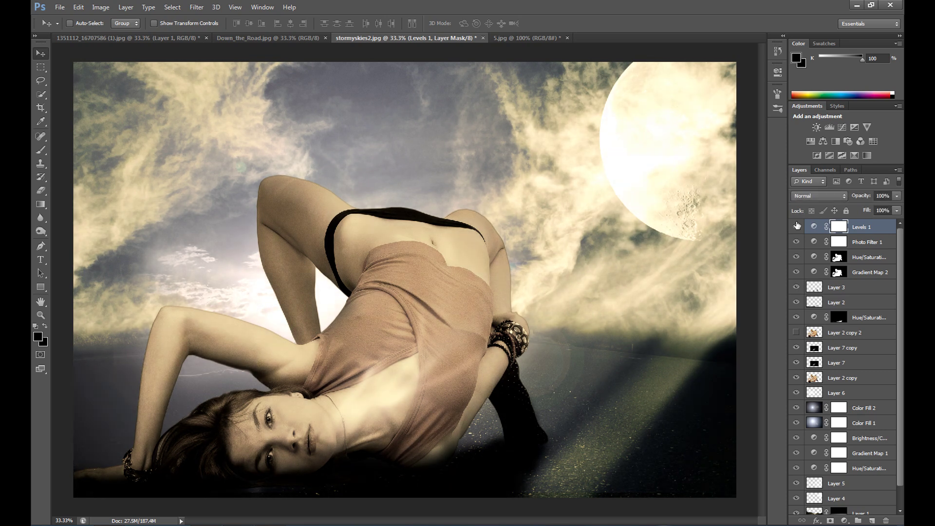